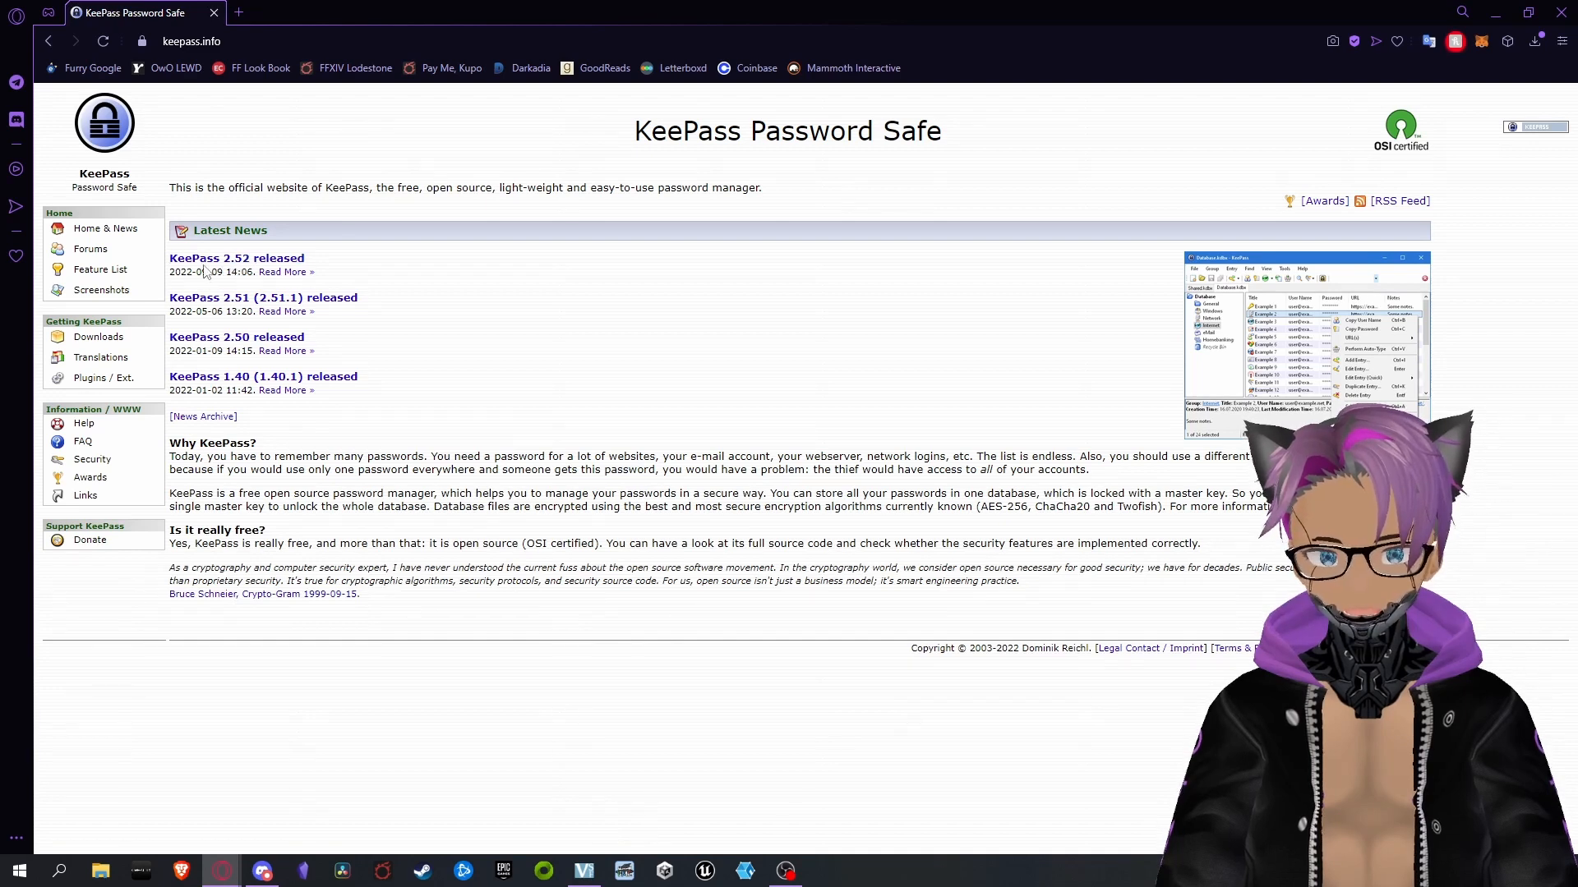
Download the Windows installer for KeePass 2.52 and save it under the file name KeePass-2.52-Setup
{"action": "left_click", "coordinate": [242, 259]}
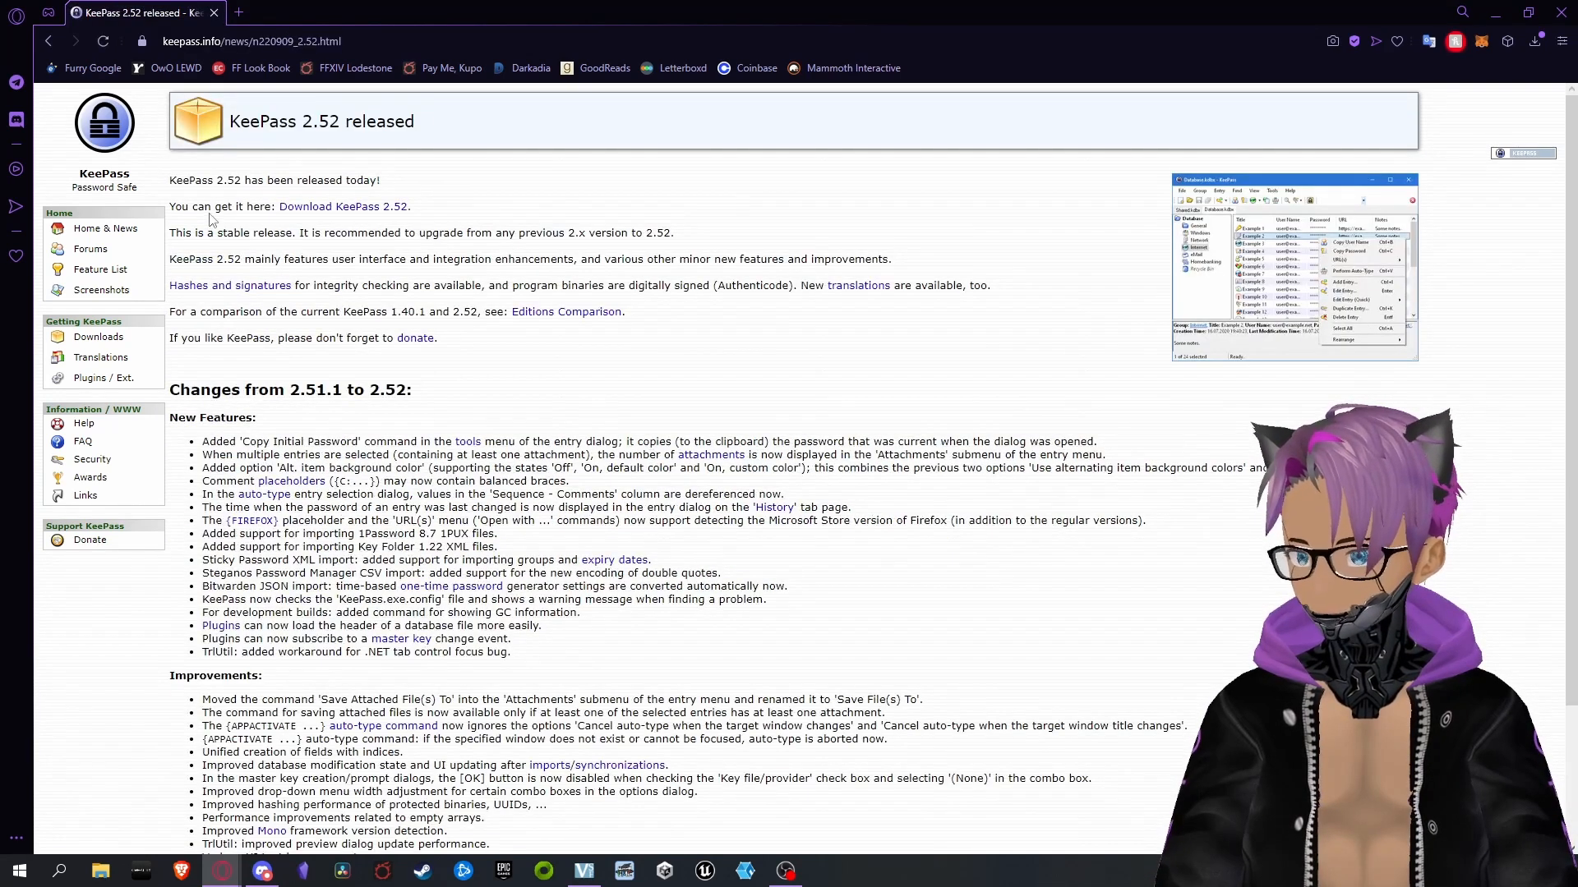
{"action": "left_click", "coordinate": [325, 208]}
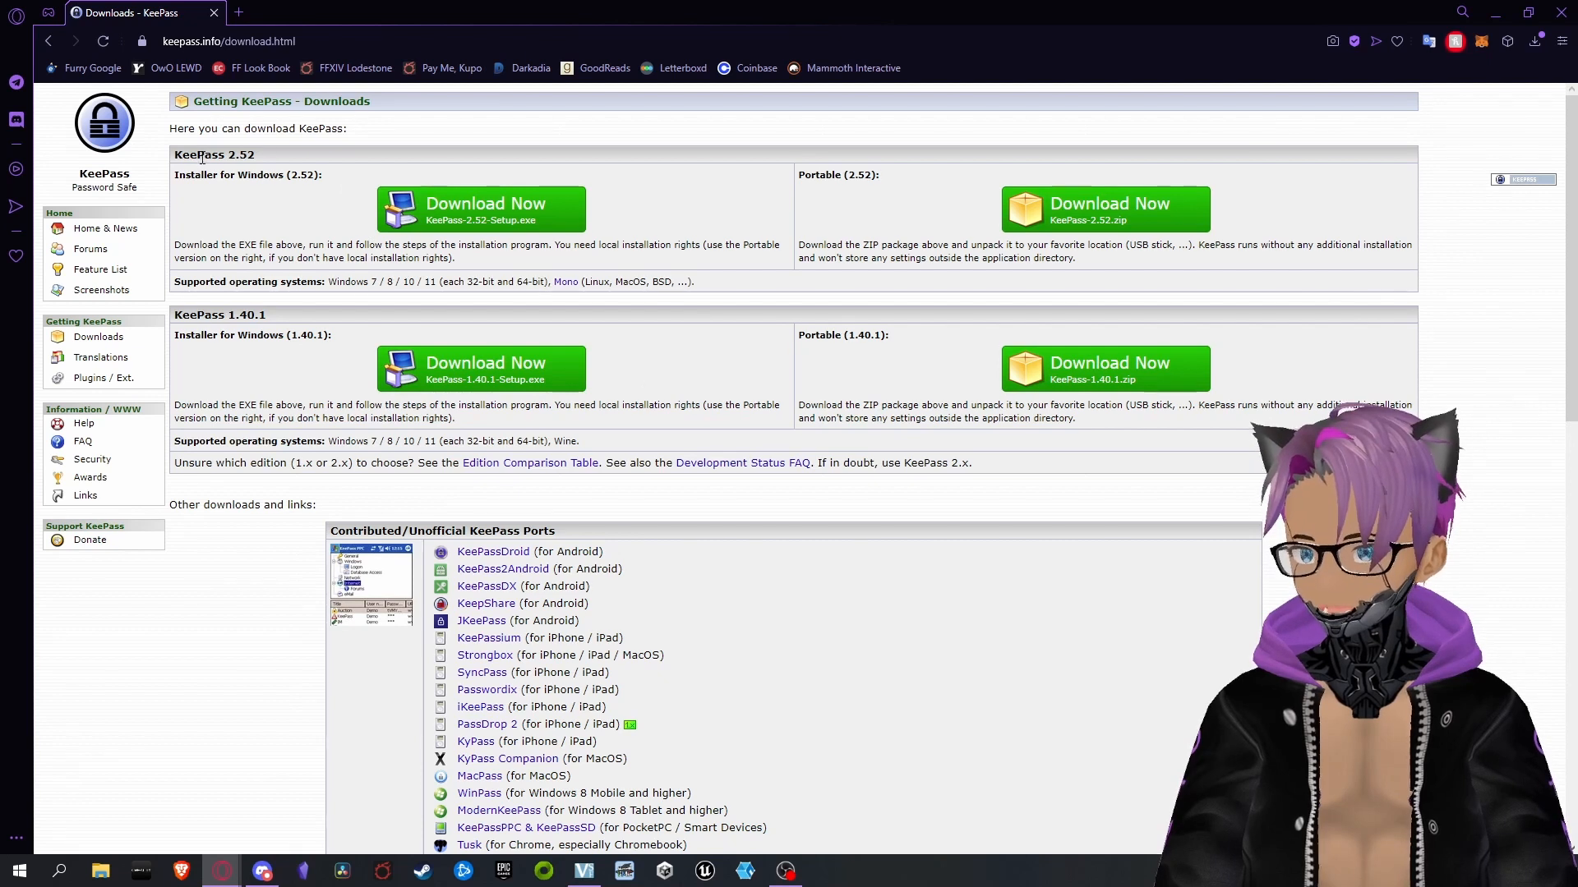
{"action": "left_click", "coordinate": [512, 214]}
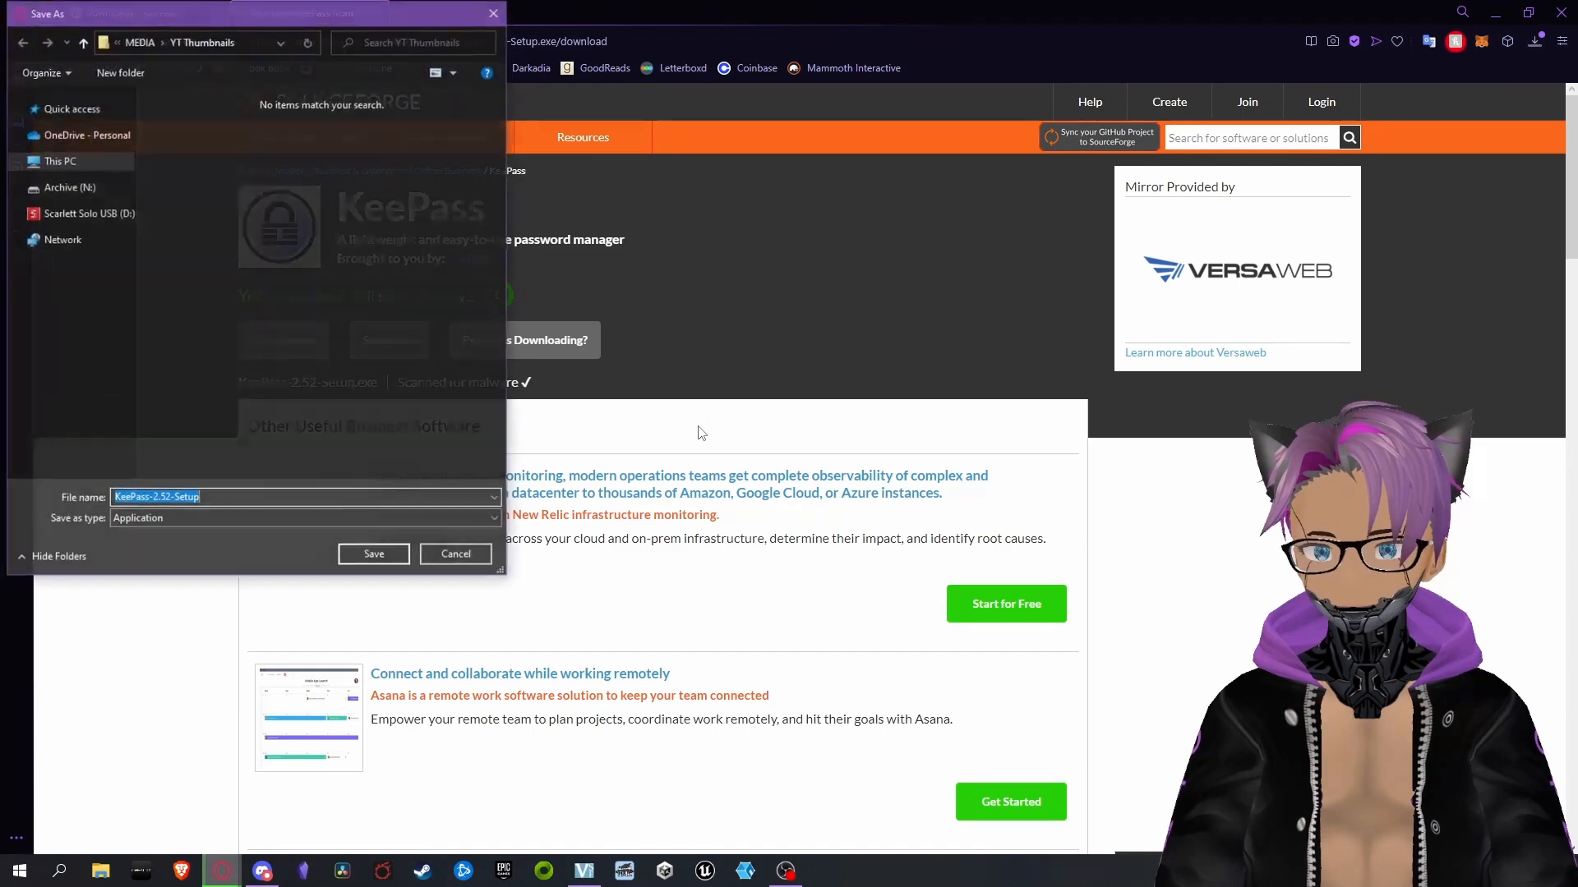
{"action": "left_click", "coordinate": [373, 557]}
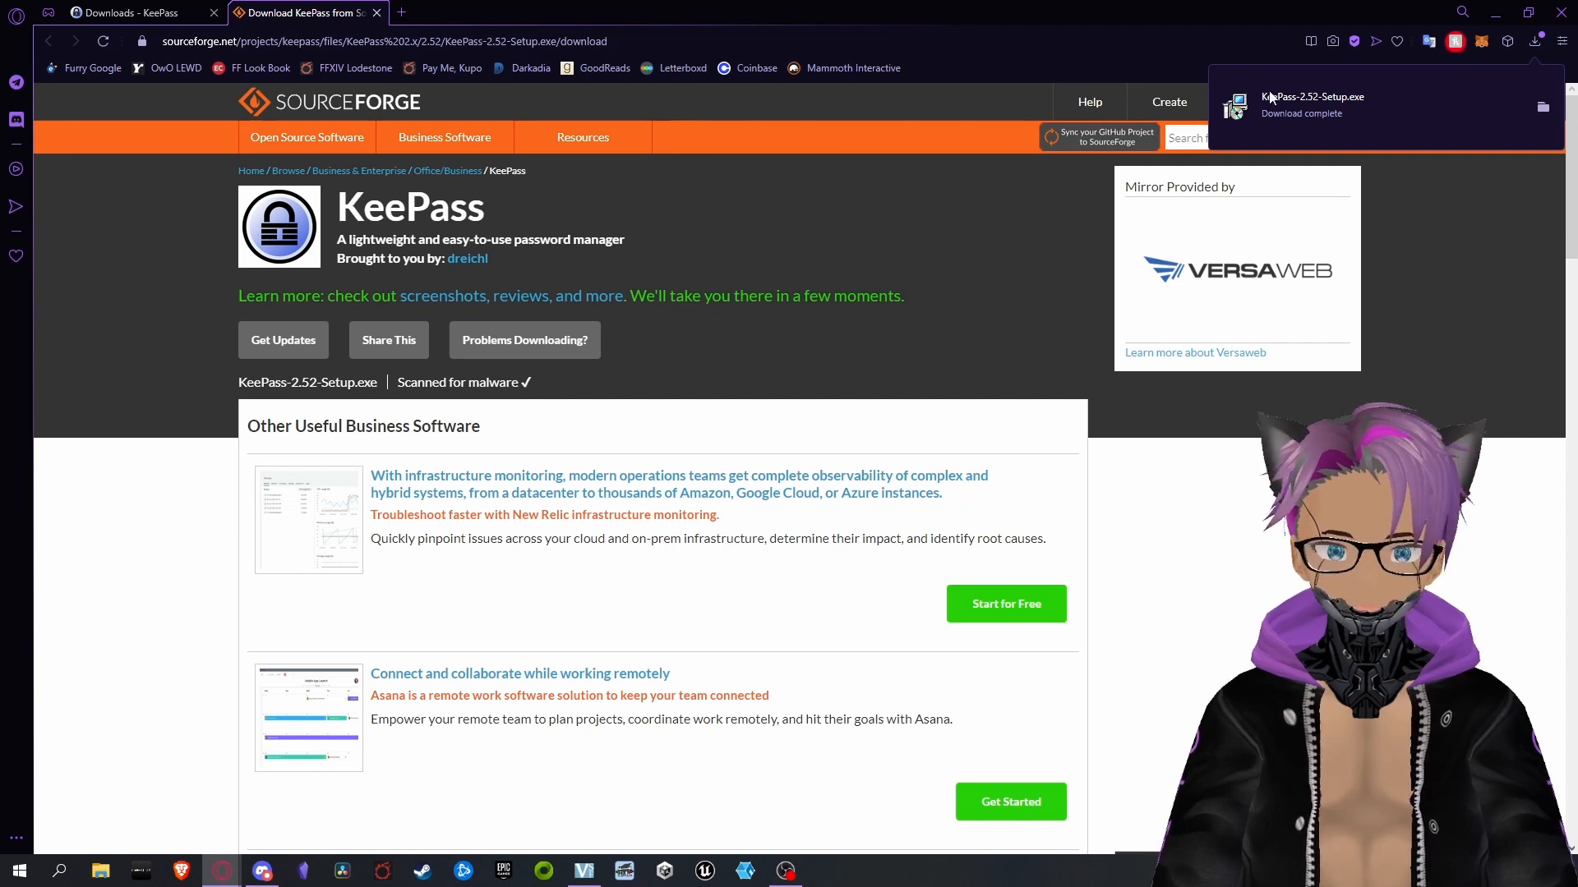
Launch the downloaded KeePass installer in English and accept its license agreement
{"action": "left_click", "coordinate": [1327, 106]}
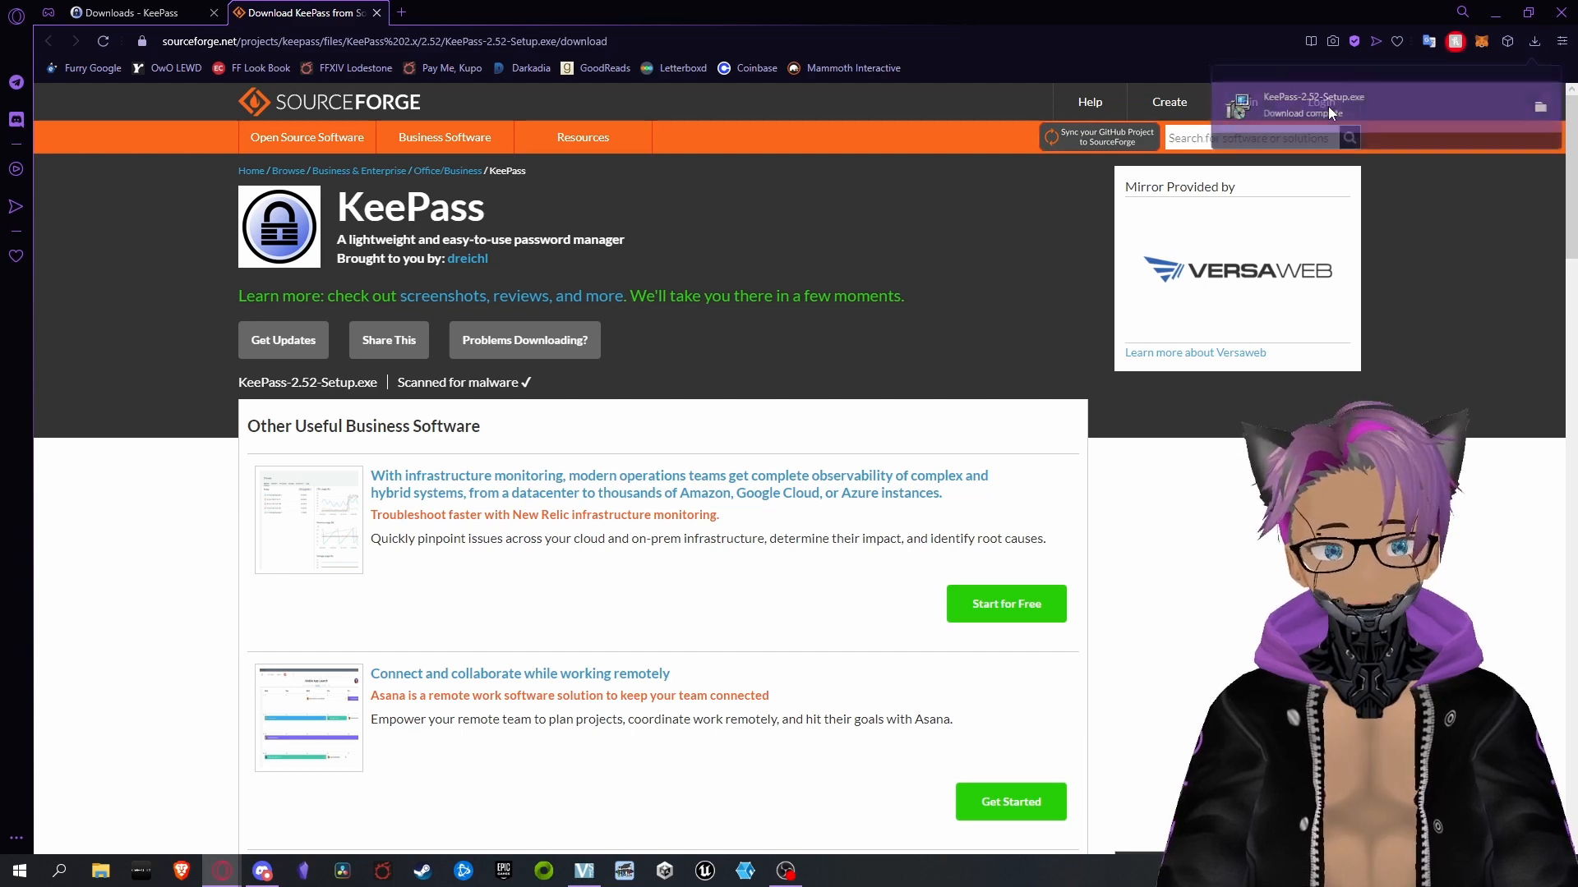
{"action": "left_click", "coordinate": [377, 14]}
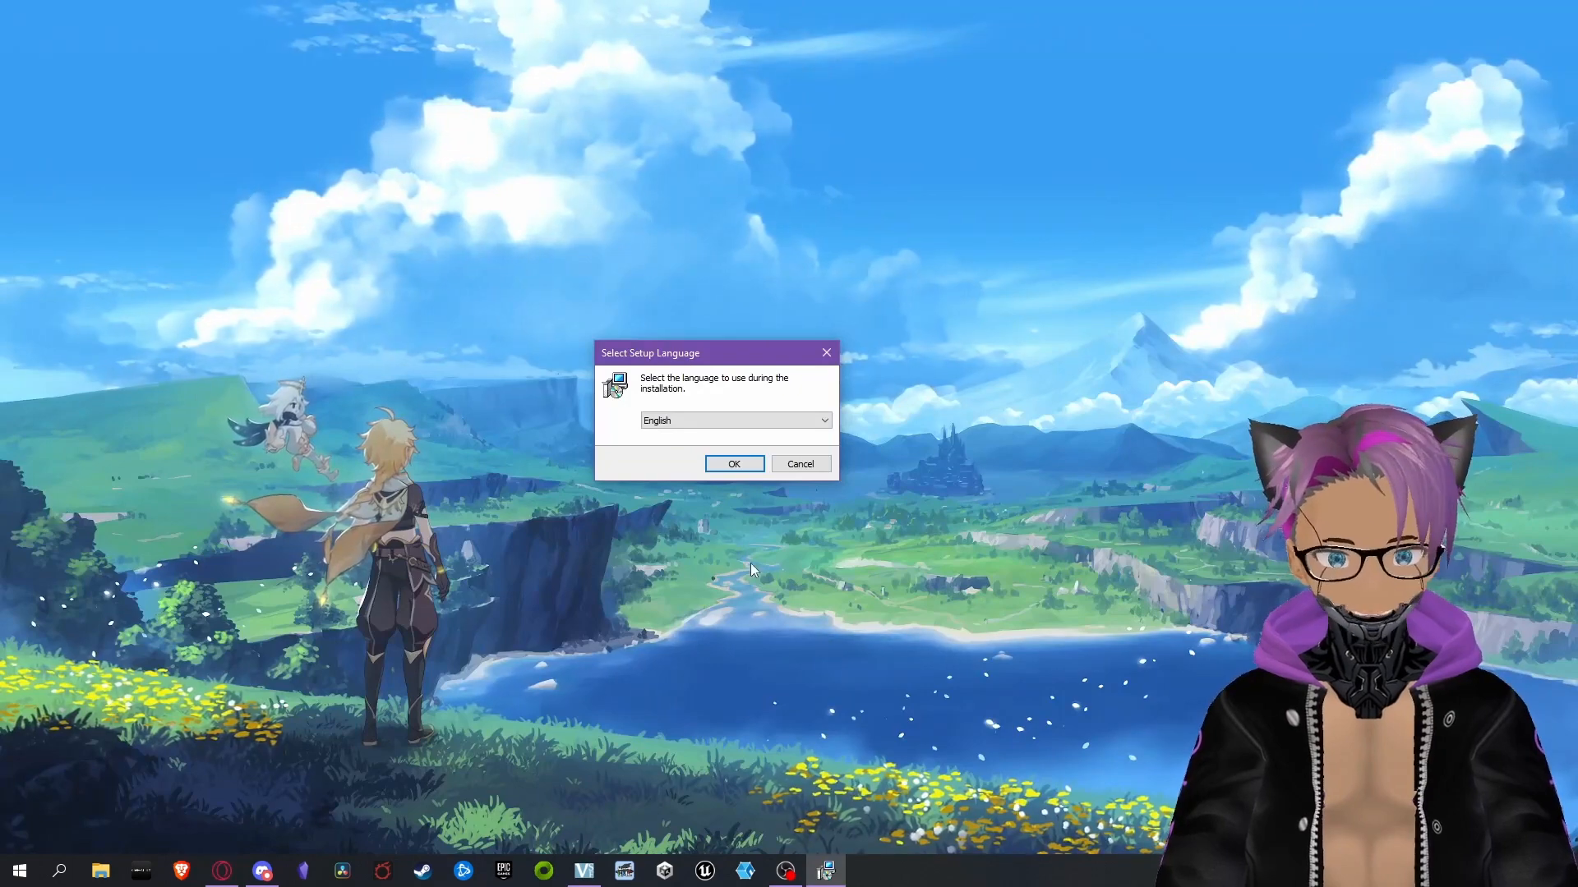
{"action": "left_click", "coordinate": [732, 466]}
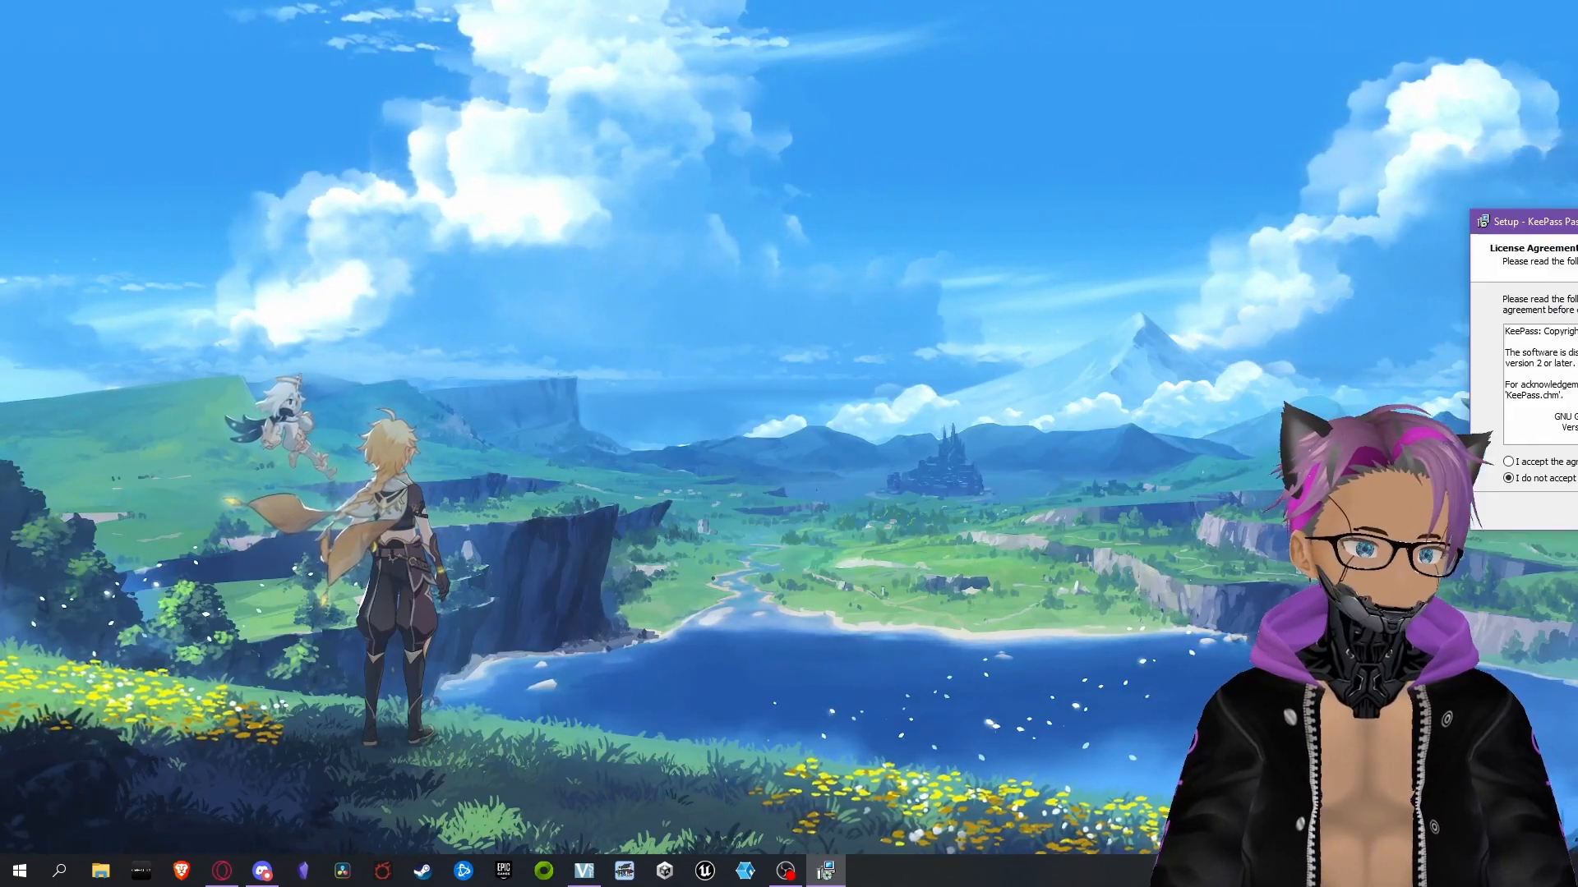
{"action": "scroll", "coordinate": [613, 491], "scroll_direction": "down", "scroll_amount": 10}
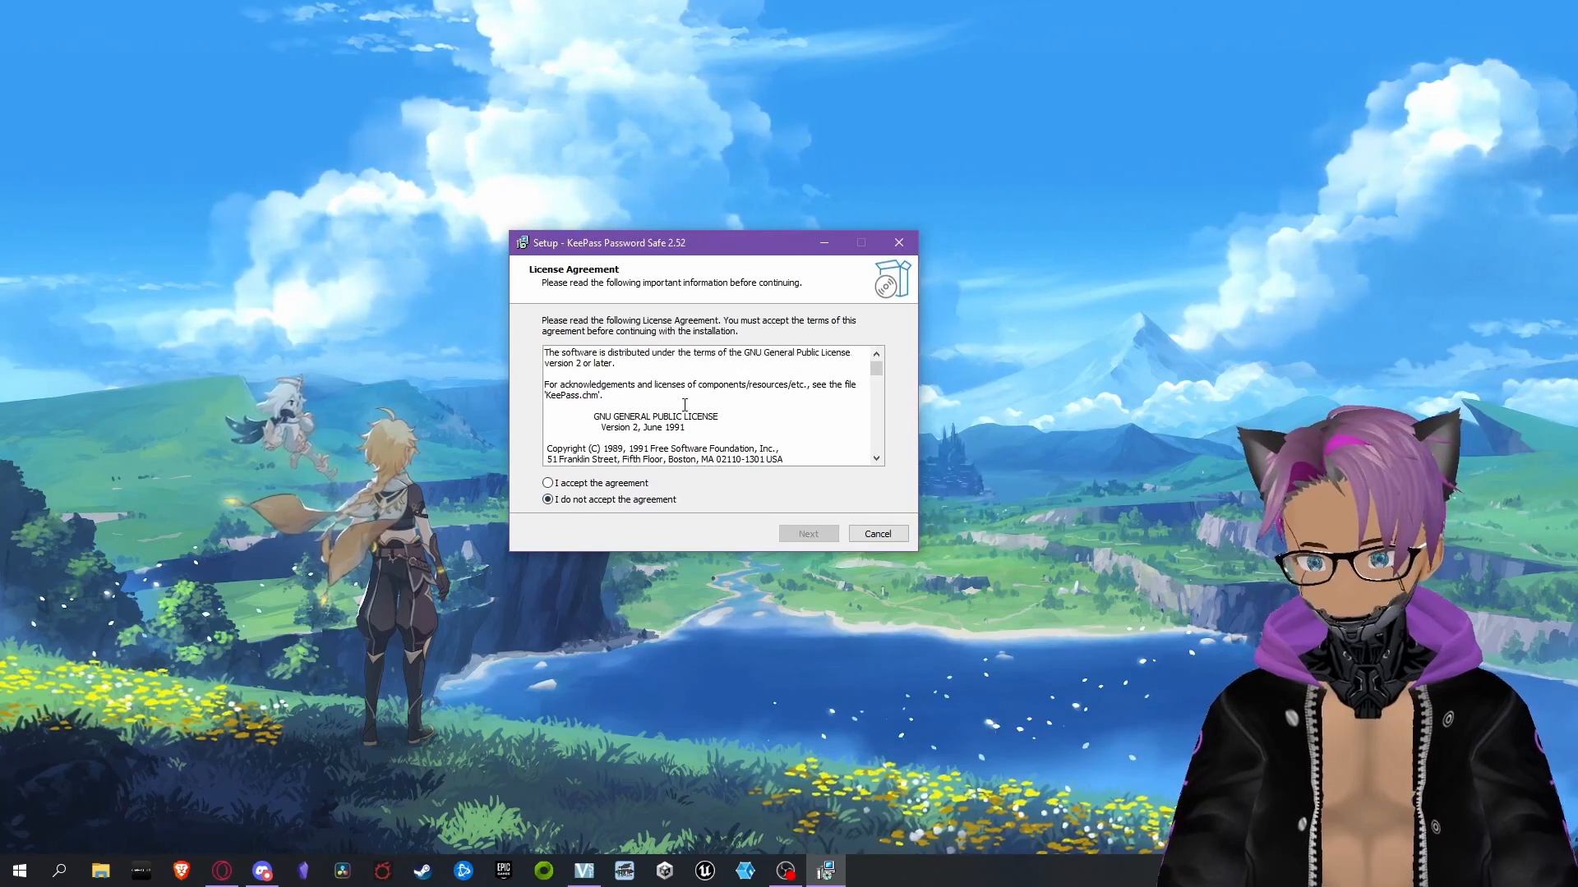
{"action": "left_click", "coordinate": [609, 484]}
{"action": "left_click", "coordinate": [808, 533]}
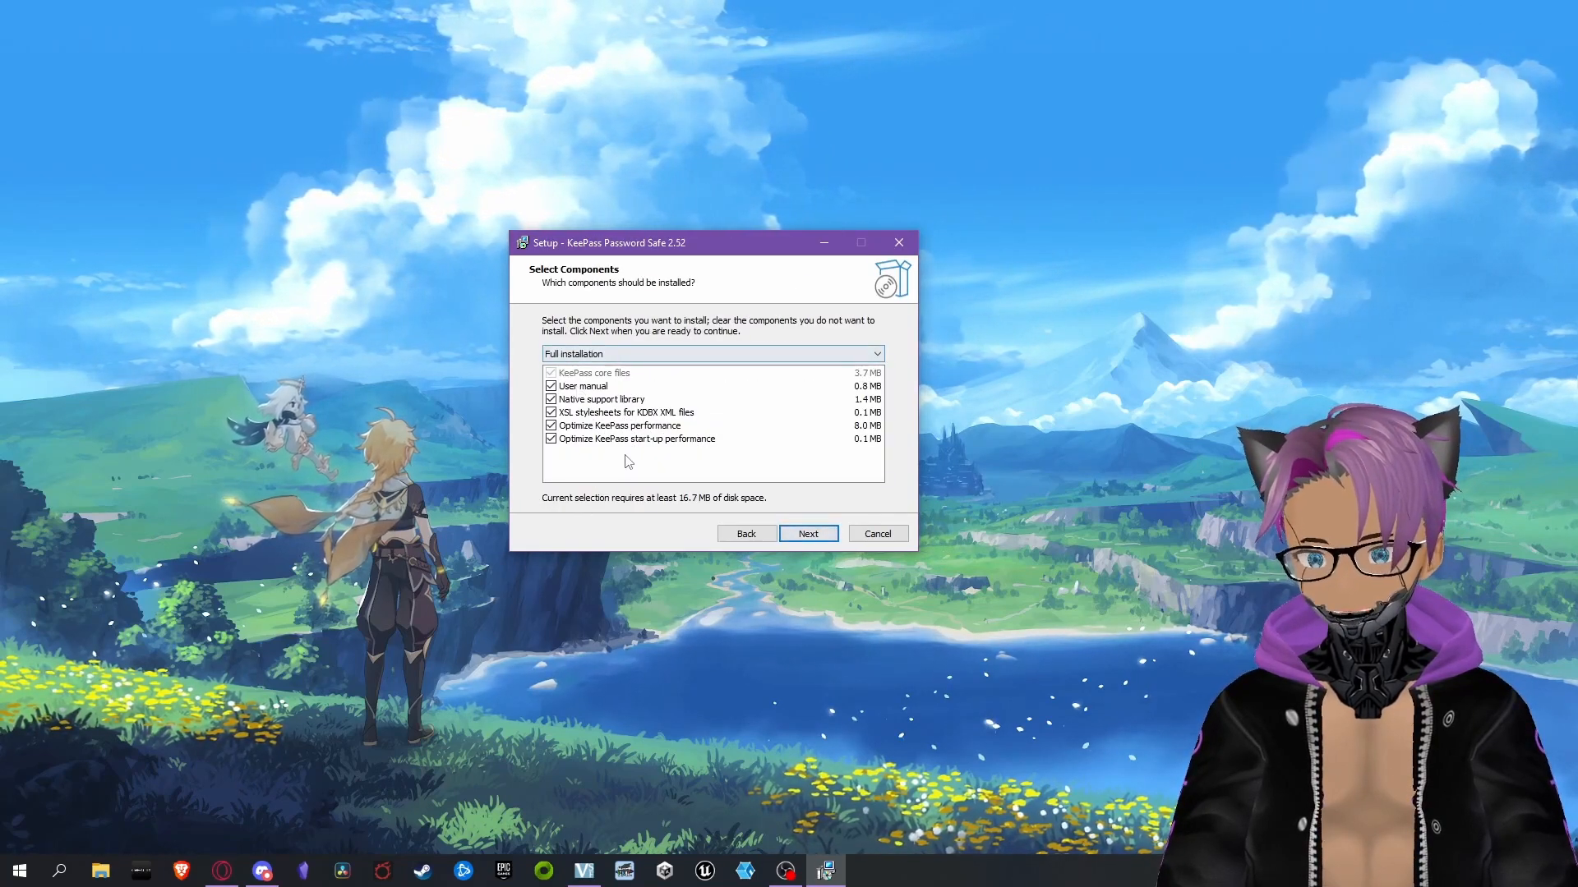
Install KeePass as a full installation with the .kdbx file association, and launch it when setup finishes
{"action": "left_click", "coordinate": [808, 535]}
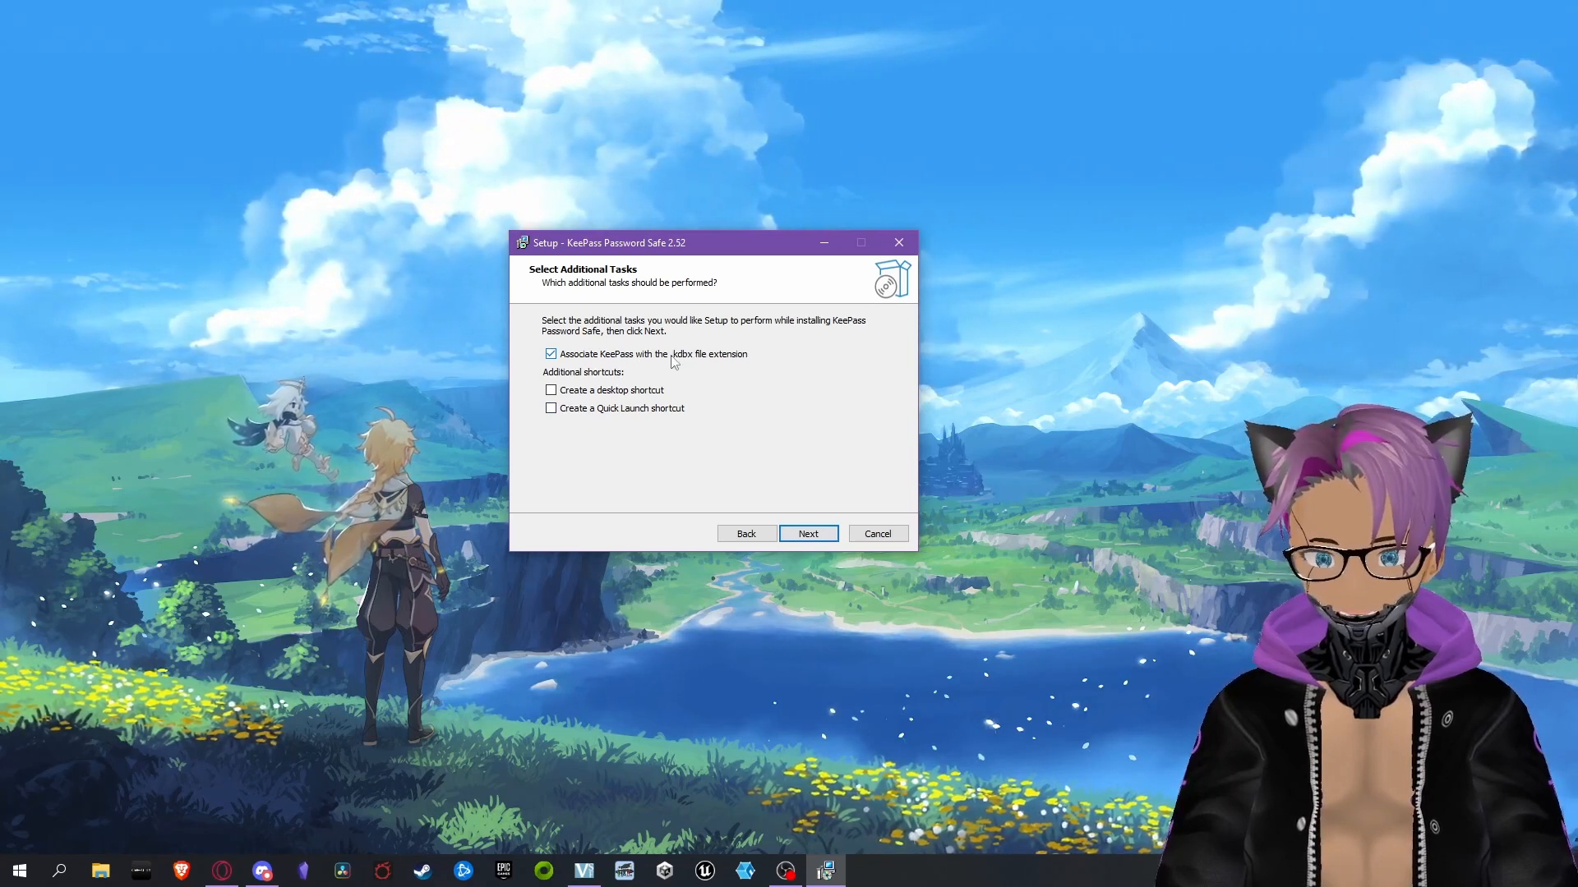
{"action": "left_click", "coordinate": [825, 539]}
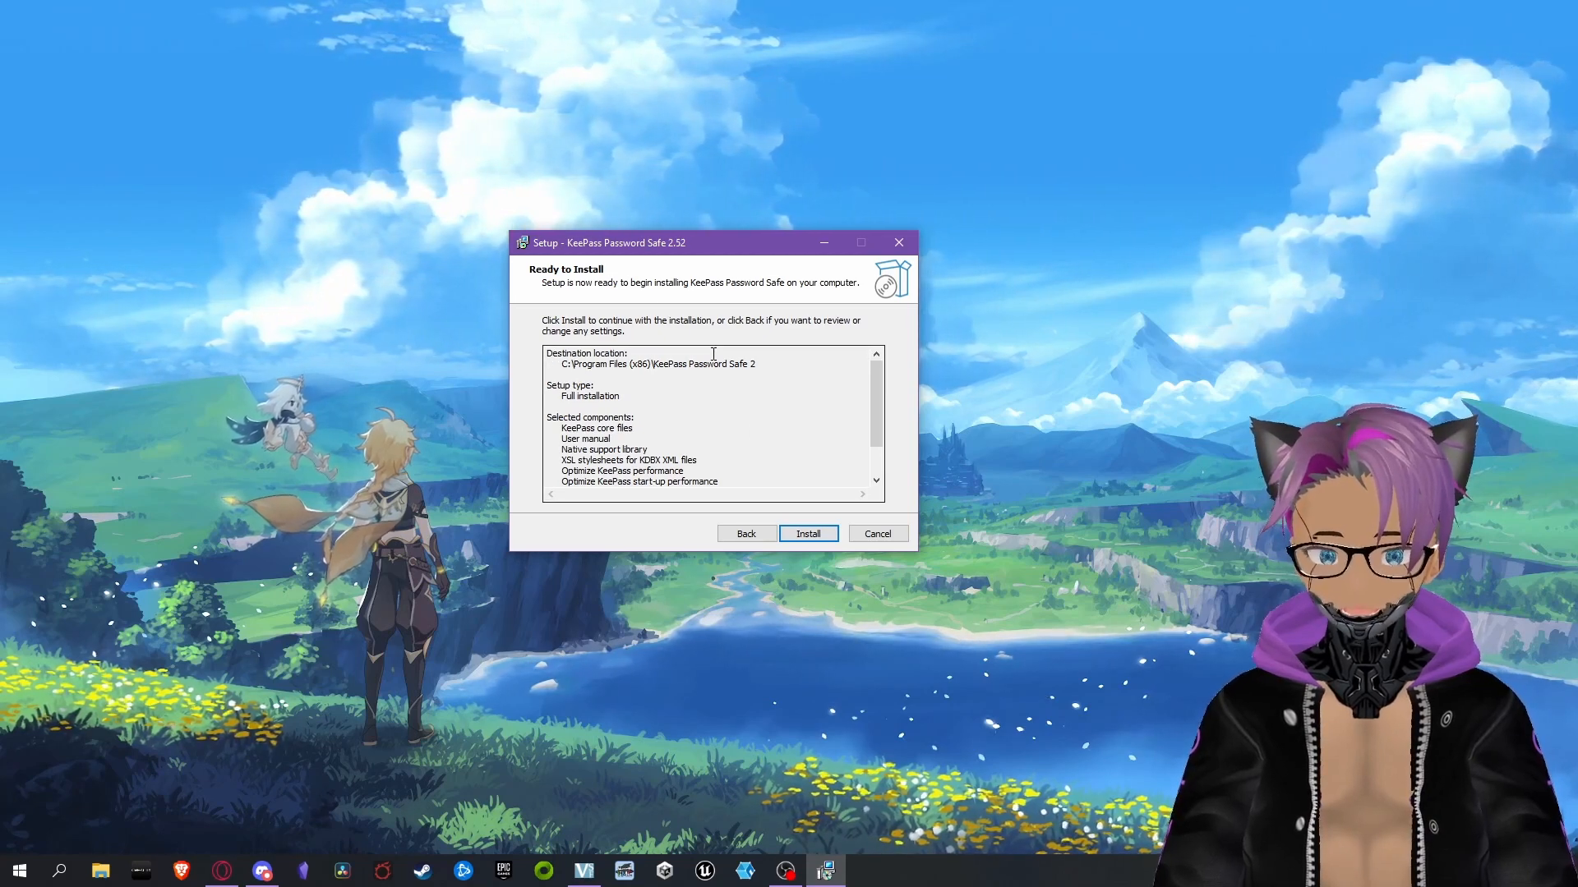
{"action": "left_click", "coordinate": [801, 534]}
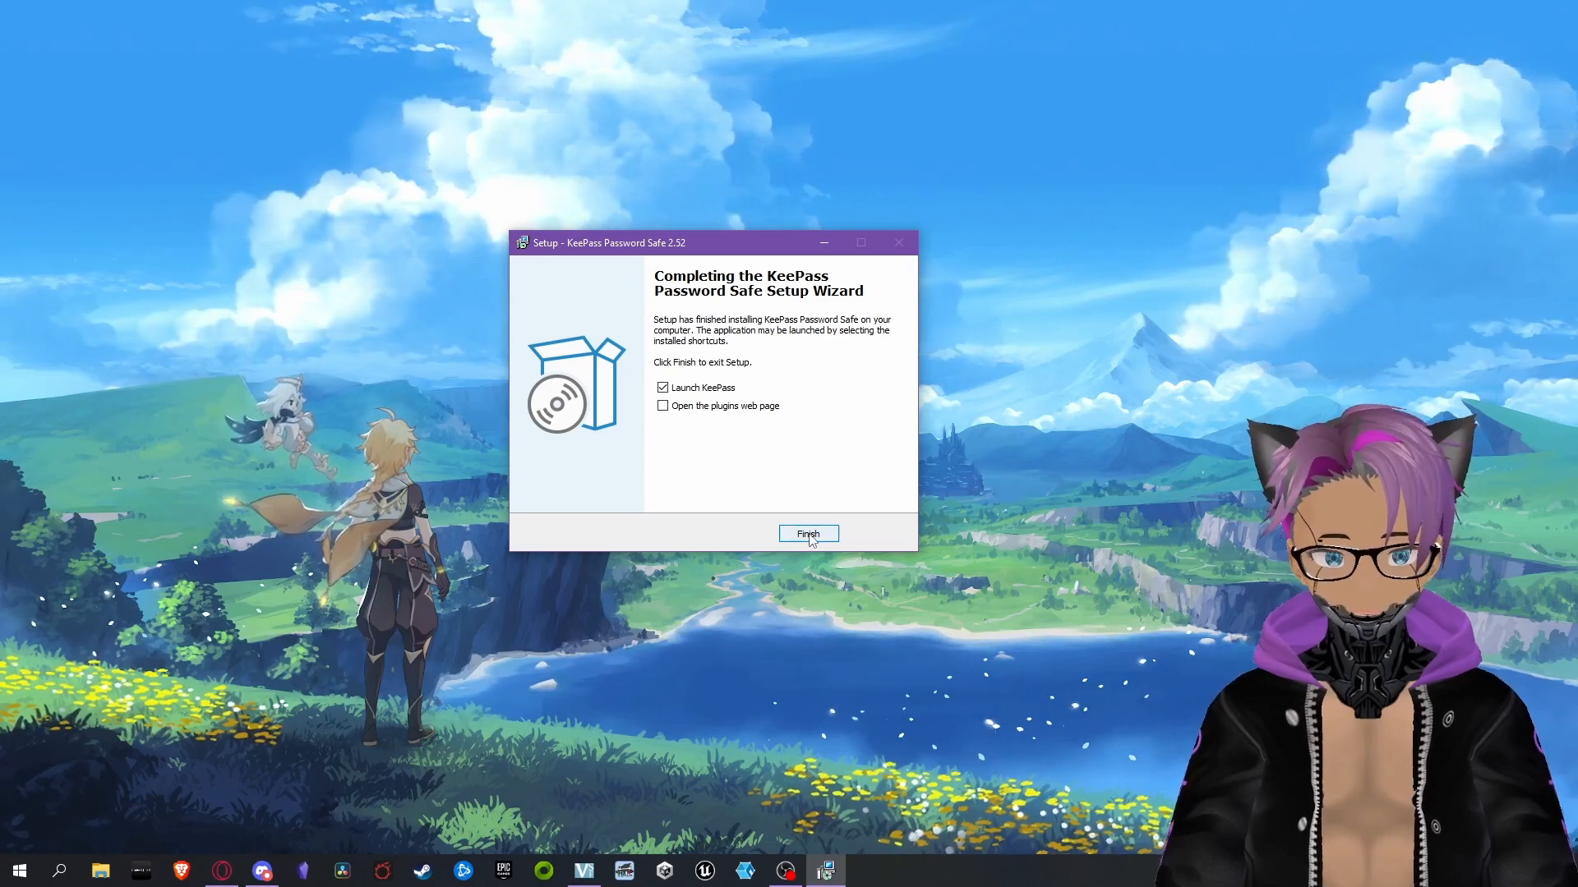
{"action": "left_click", "coordinate": [809, 534]}
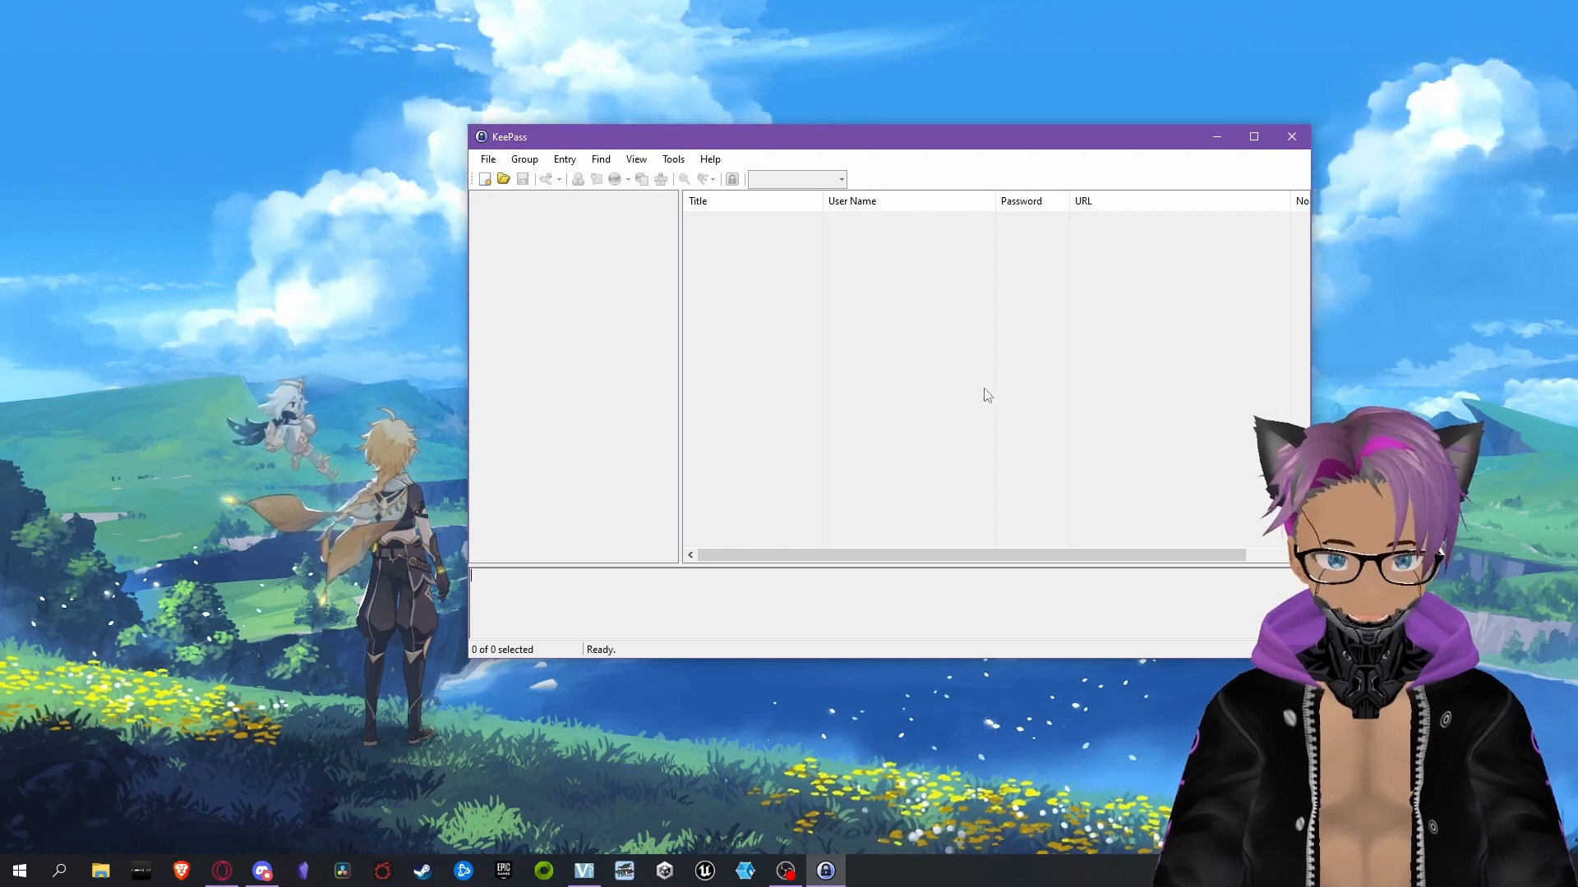
Create a new password database file named TestDatabase on the Desktop
{"action": "left_click", "coordinate": [484, 180]}
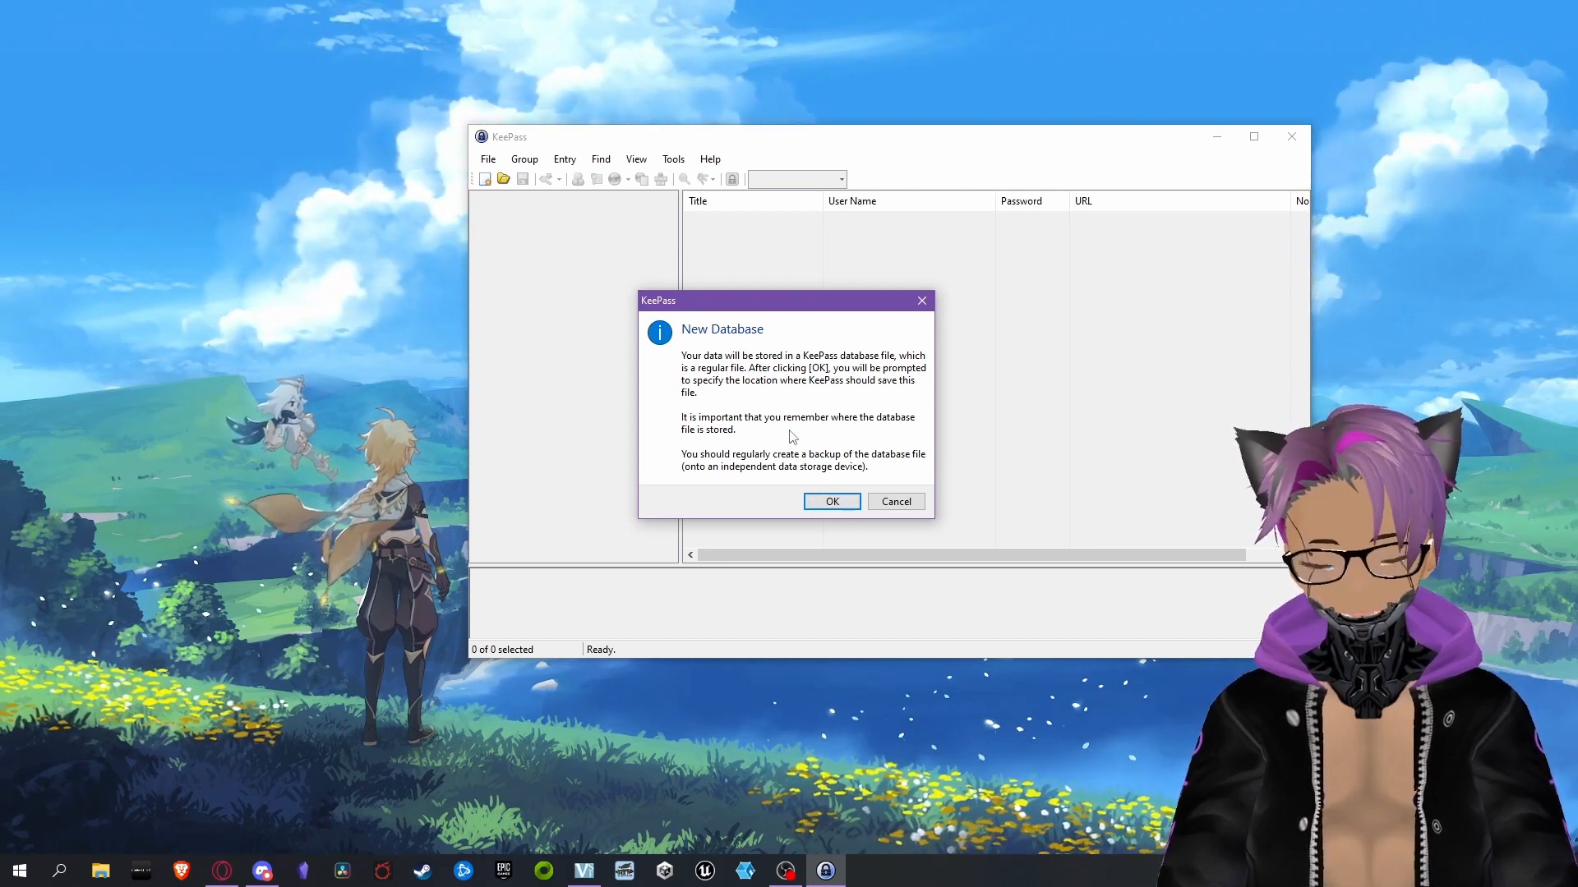
{"action": "left_click", "coordinate": [830, 502]}
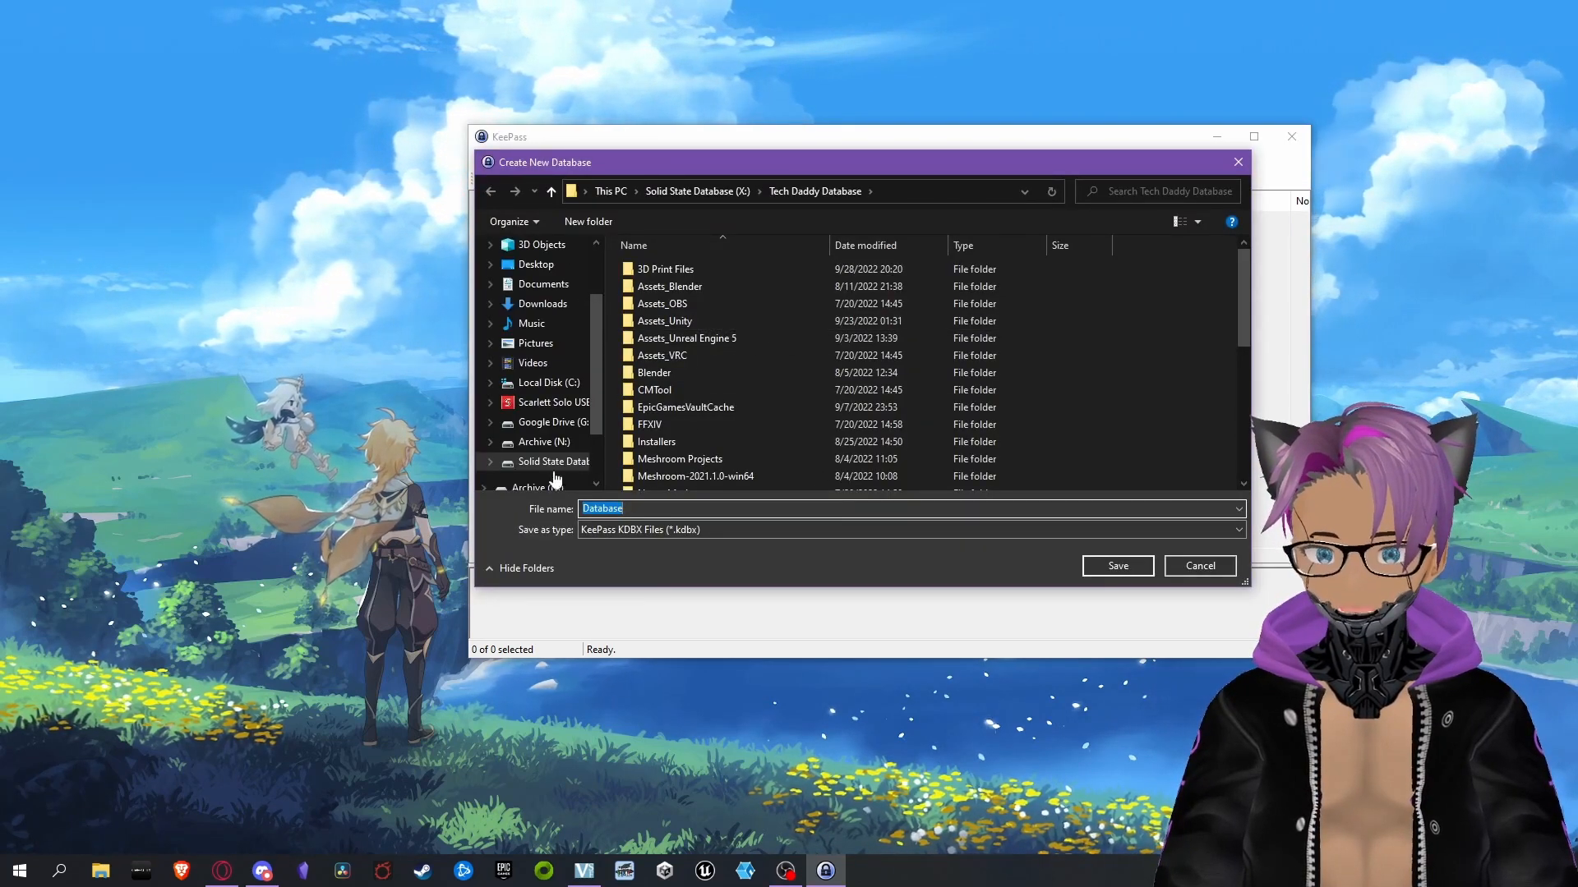
{"action": "left_click", "coordinate": [540, 265]}
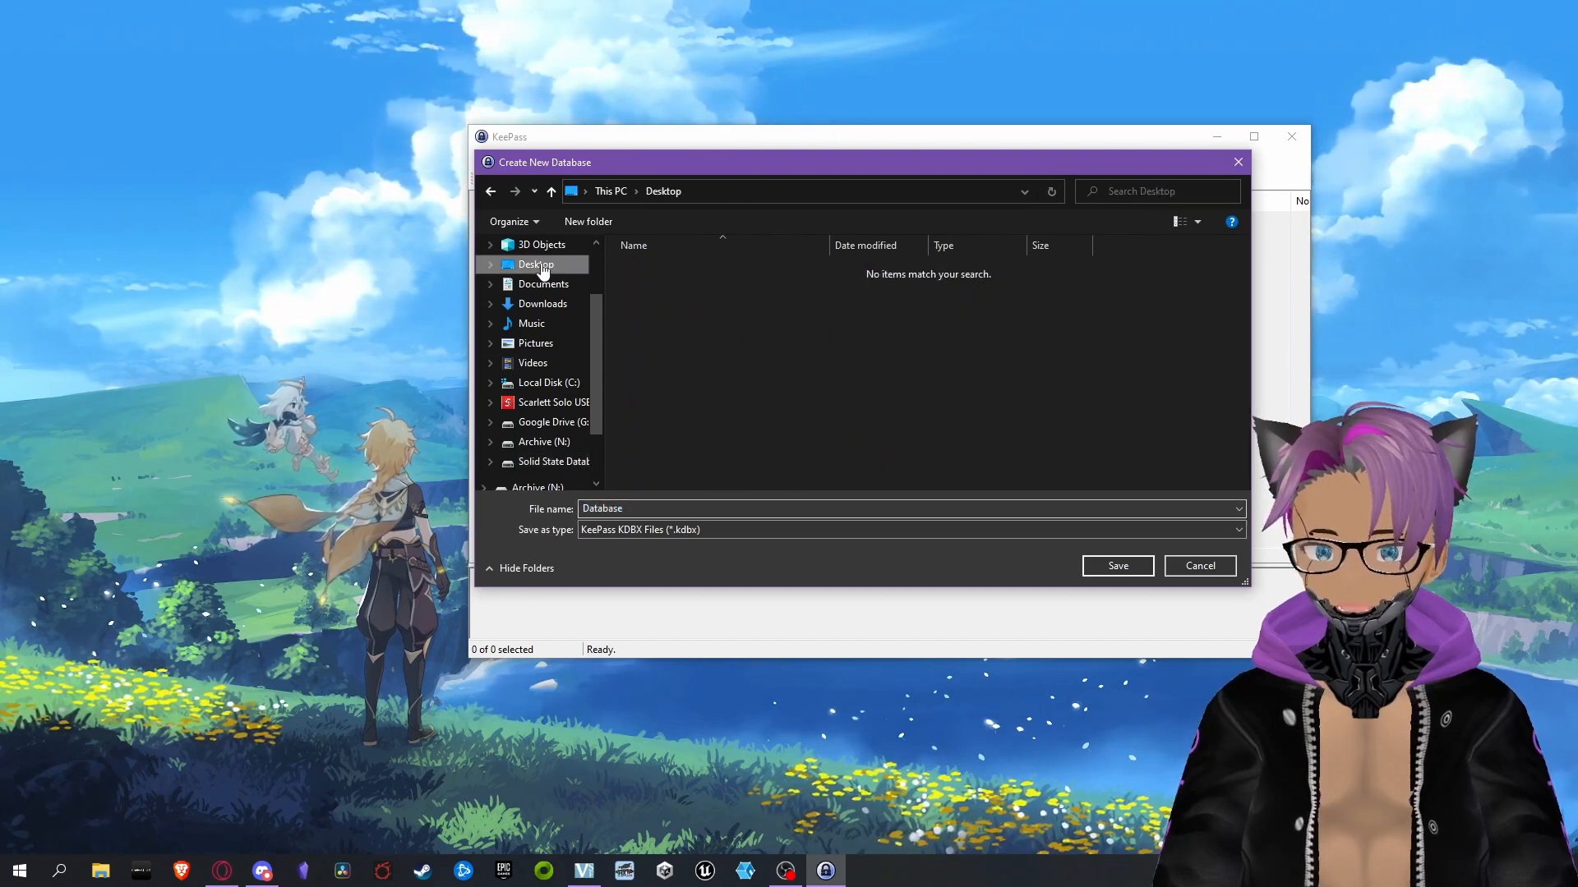
{"action": "left_click", "coordinate": [660, 510]}
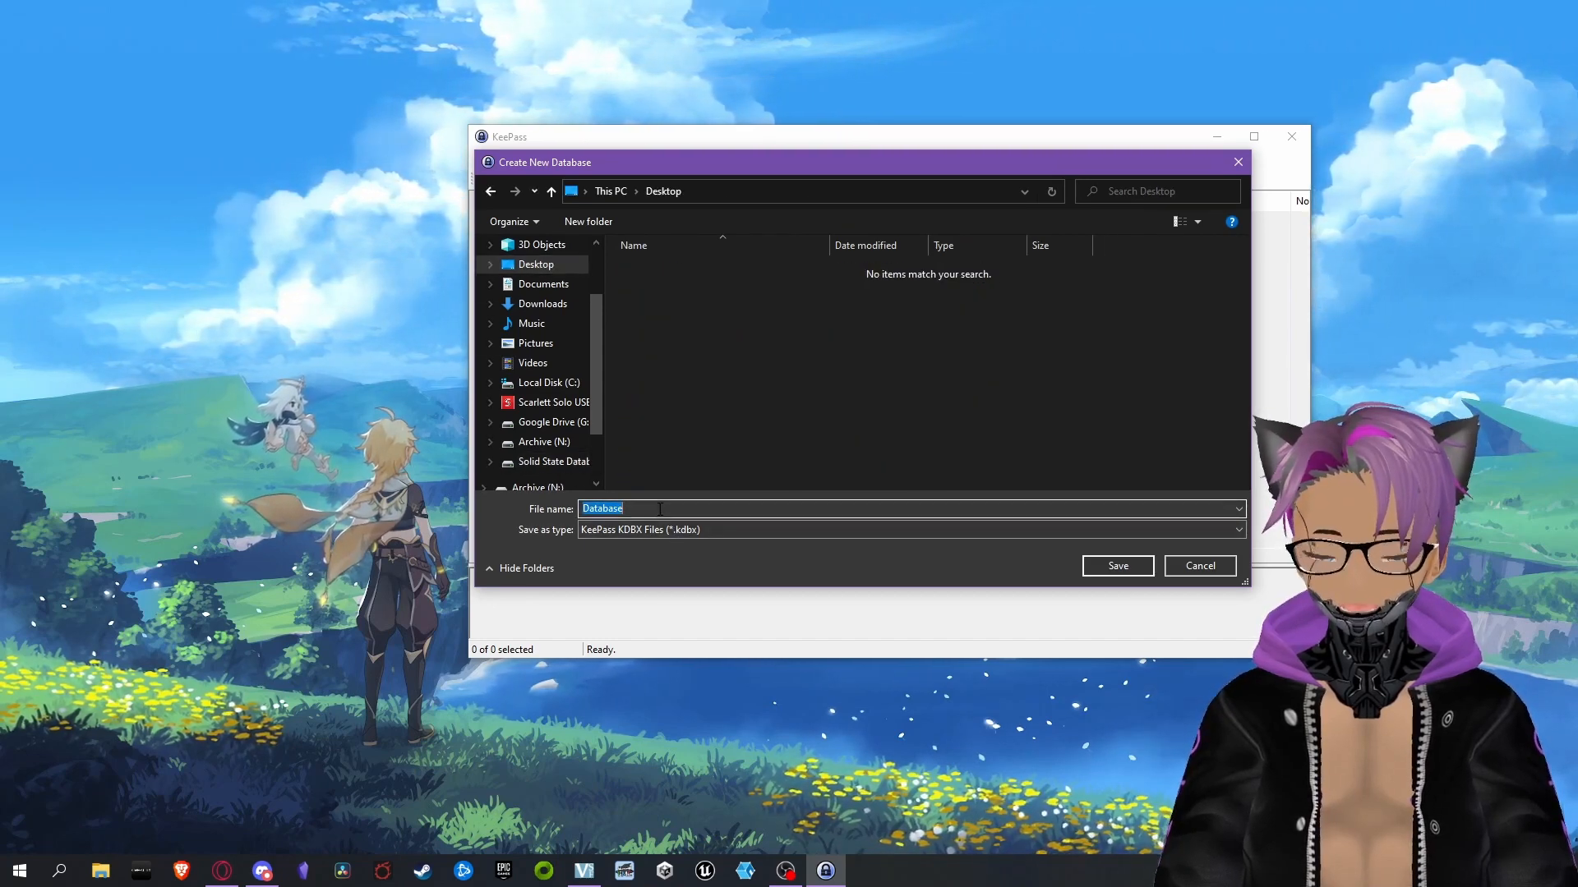
{"action": "type", "text": "TestD"}
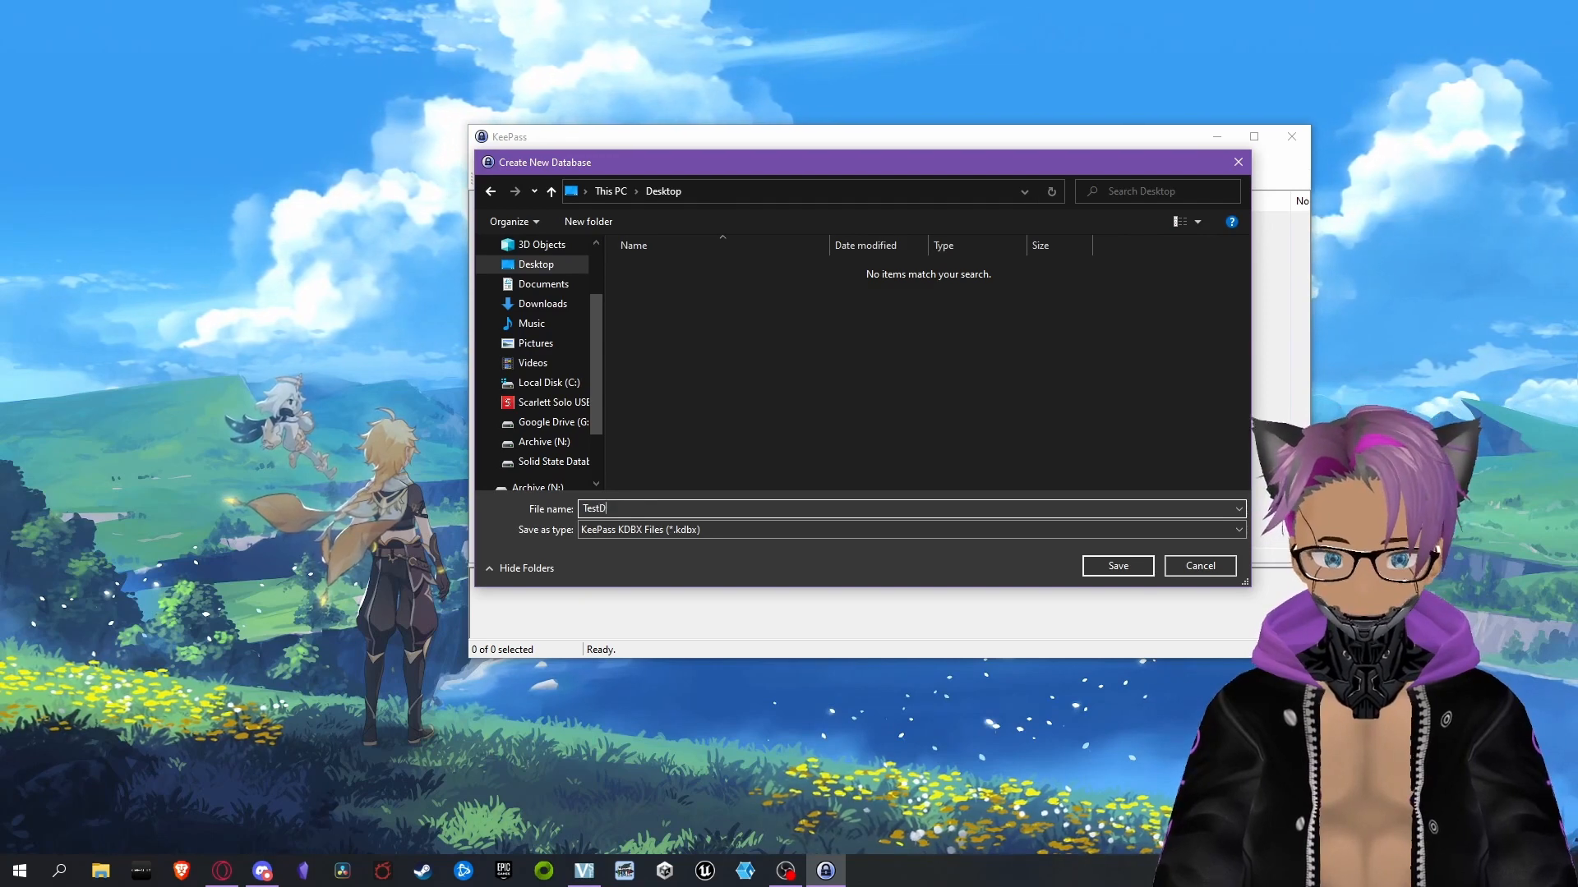
{"action": "type", "text": "atabase"}
{"action": "key", "text": "Return"}
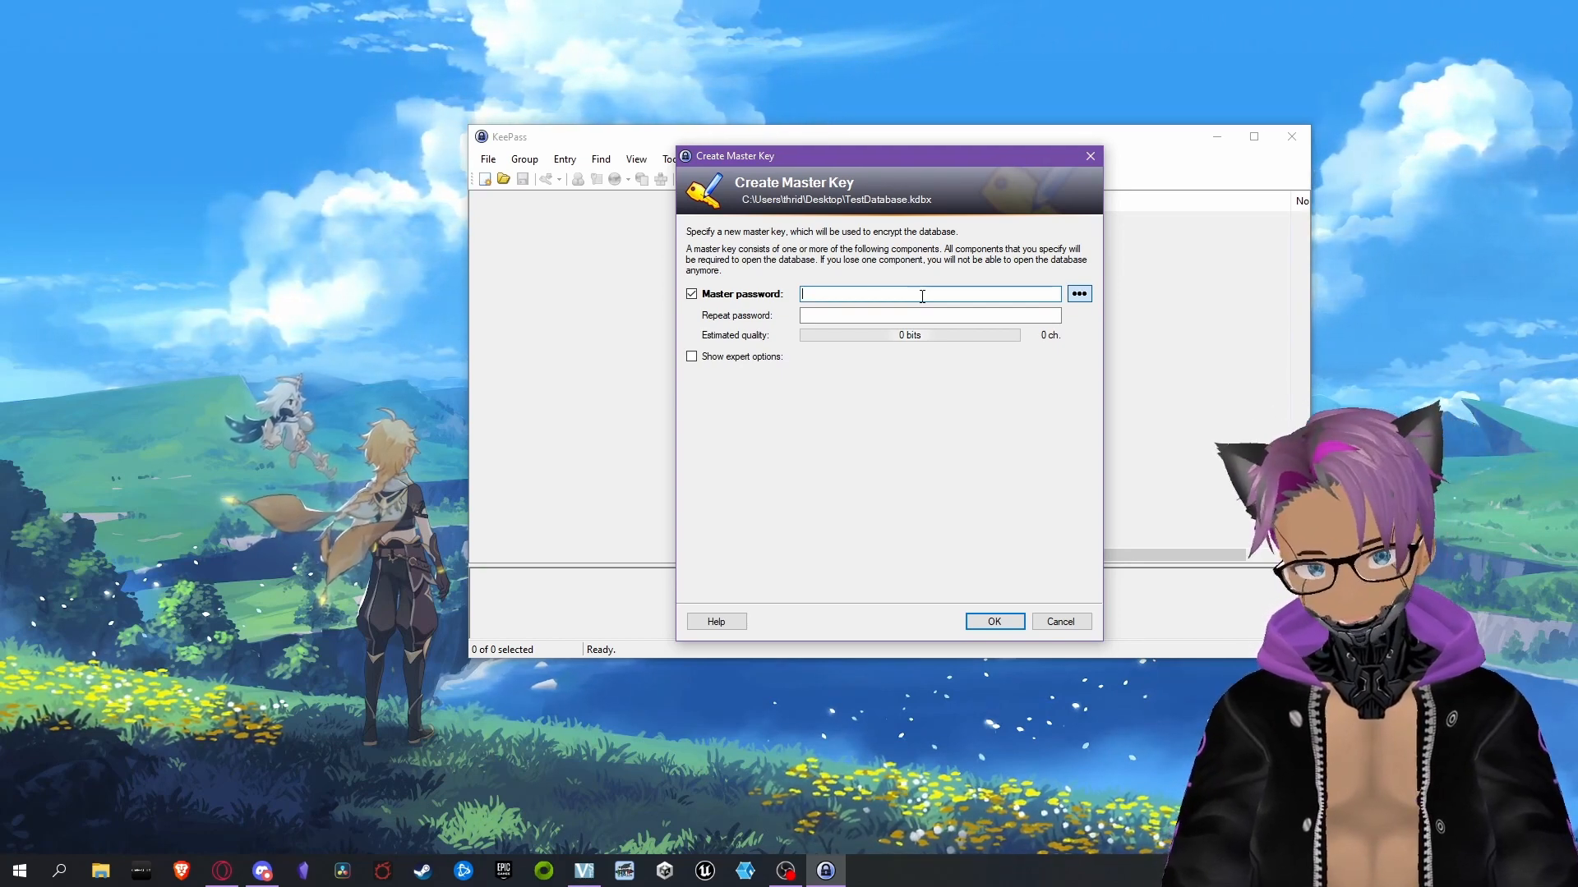
Enter and repeat the master password for the new database and confirm the master key
{"action": "key", "text": "ctrl+v"}
{"action": "left_click", "coordinate": [860, 314]}
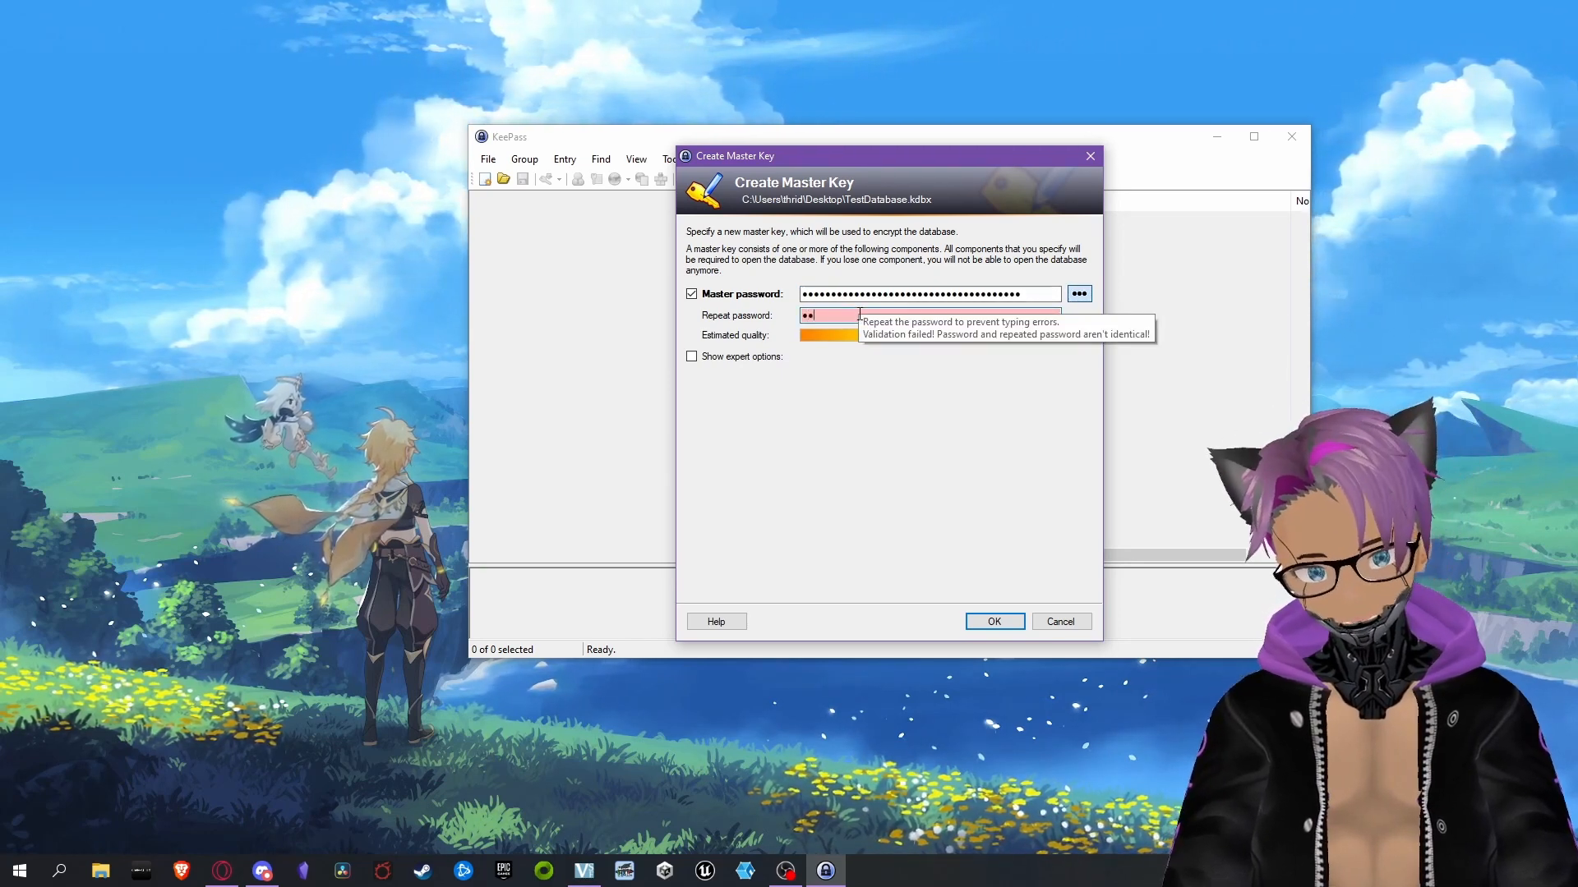
{"action": "key", "text": "ctrl+v"}
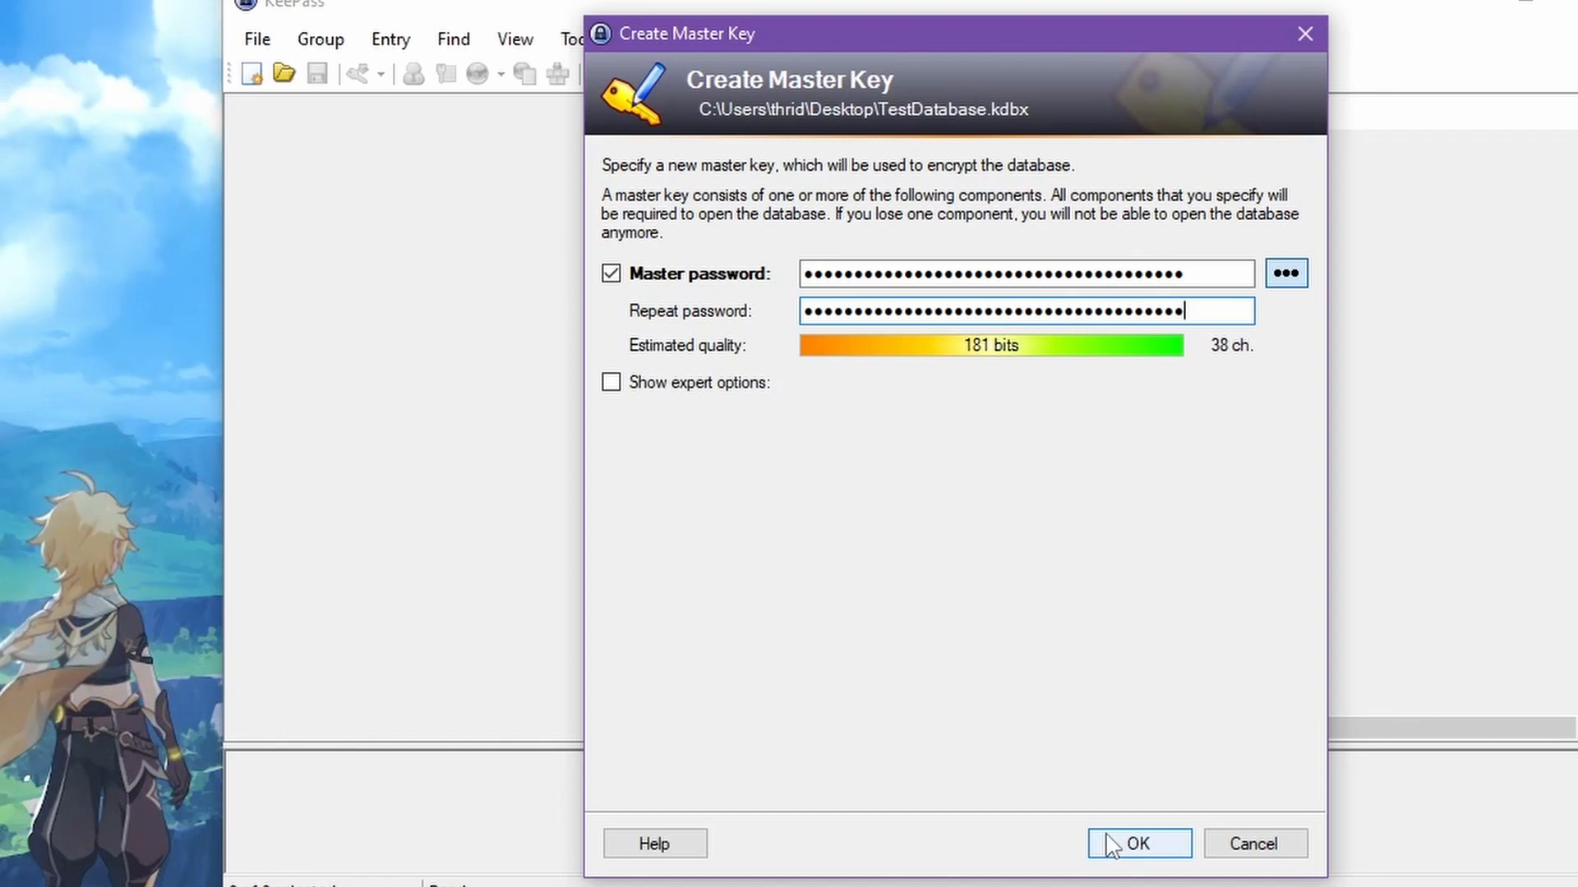
{"action": "left_click", "coordinate": [1138, 844]}
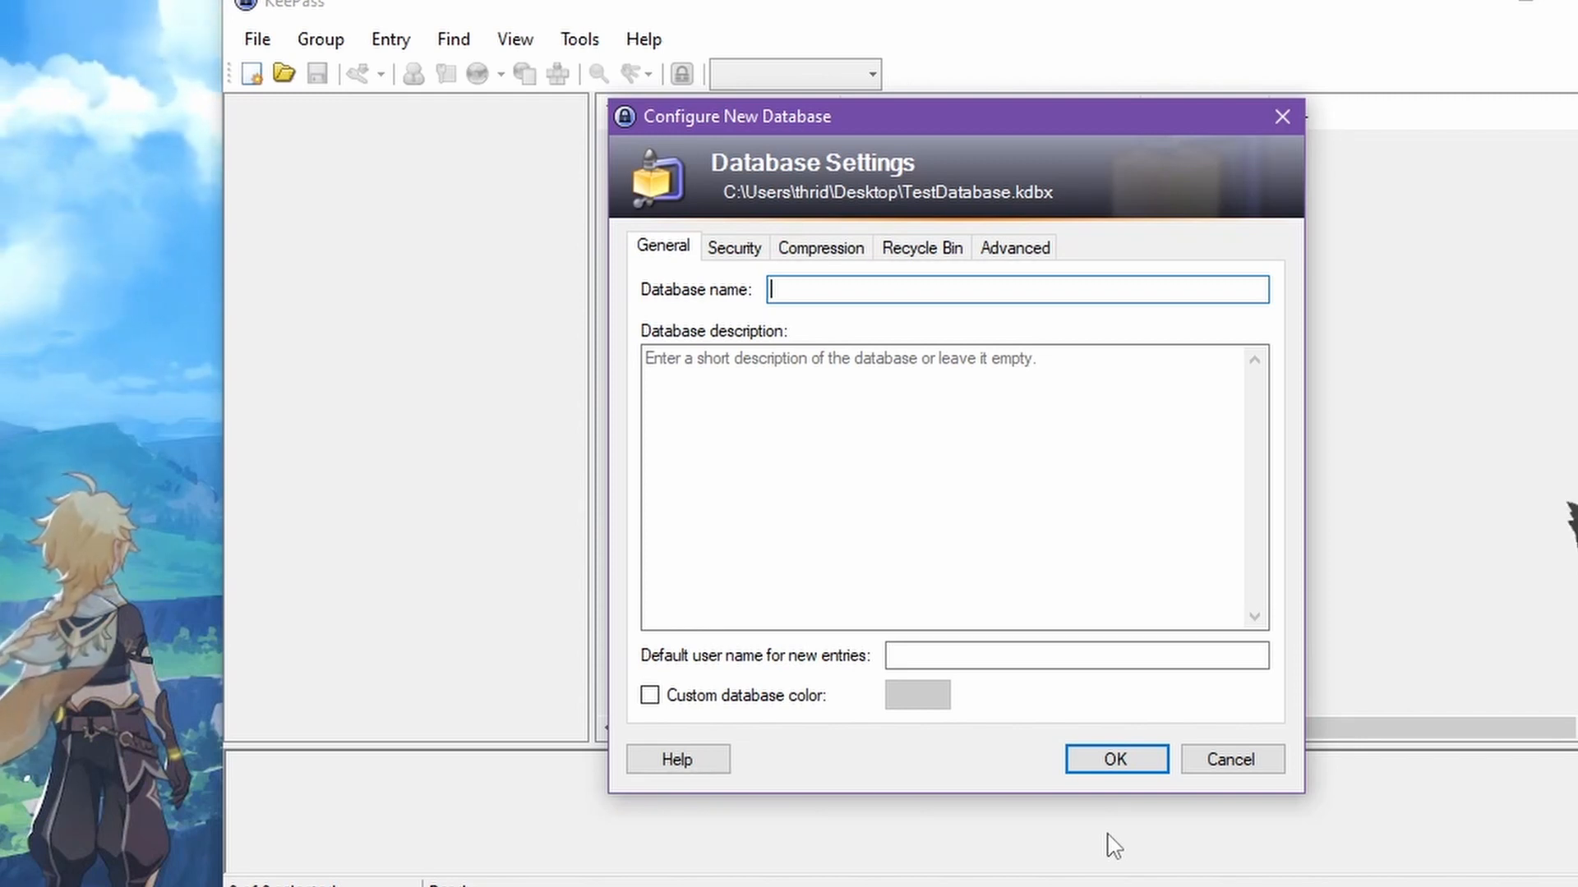
Name the database "Test Database", give it a red custom database color, and skip printing the emergency sheet
{"action": "type", "text": "Test Database"}
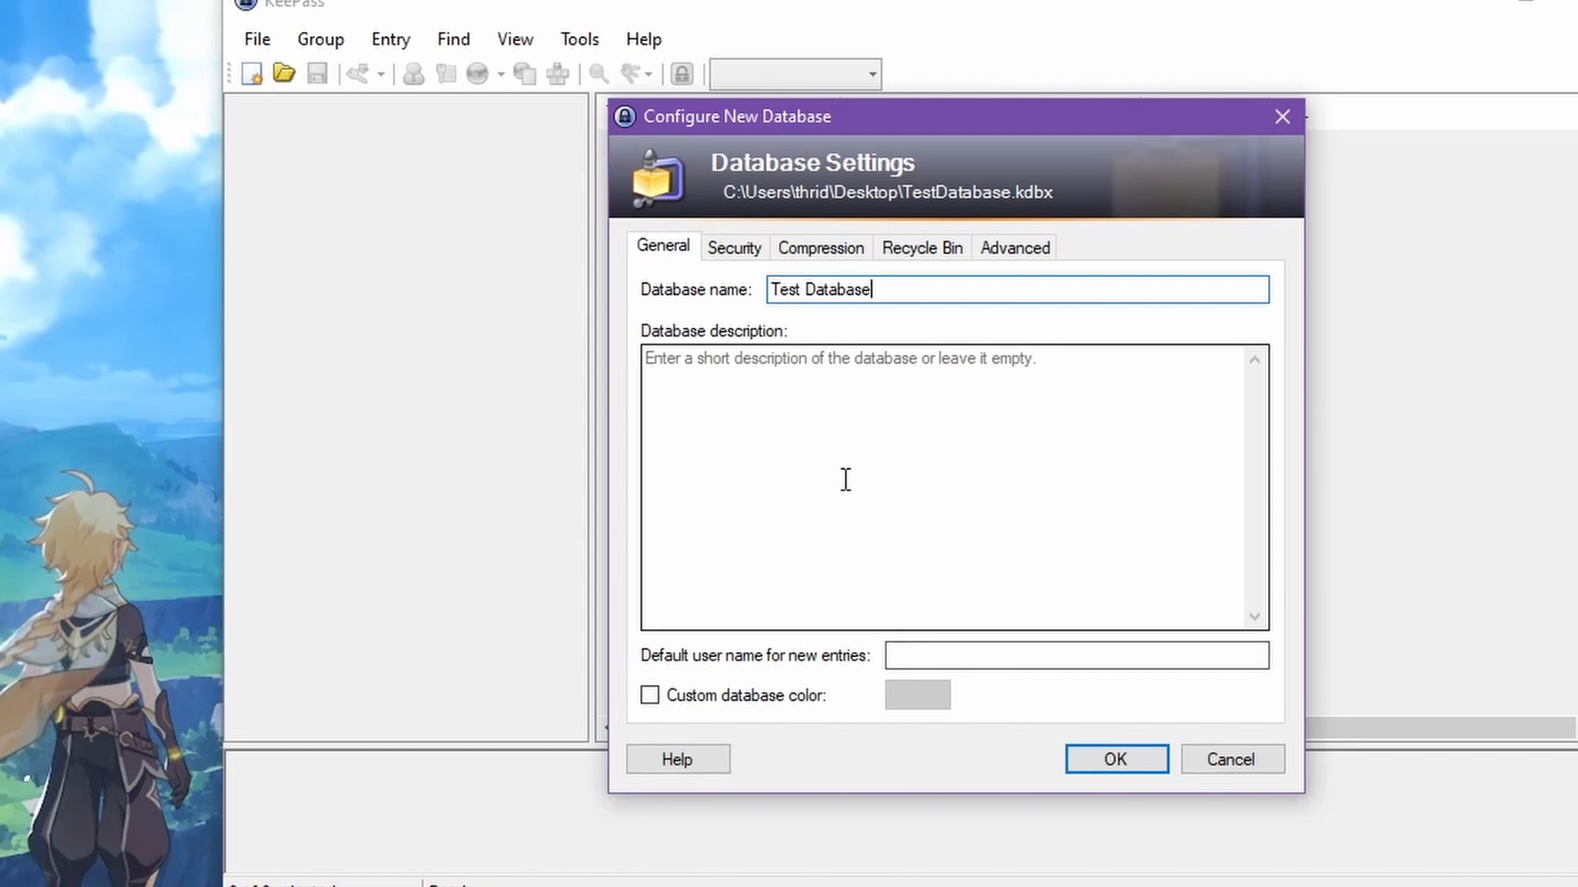
{"action": "left_click", "coordinate": [736, 697]}
{"action": "left_click", "coordinate": [927, 700]}
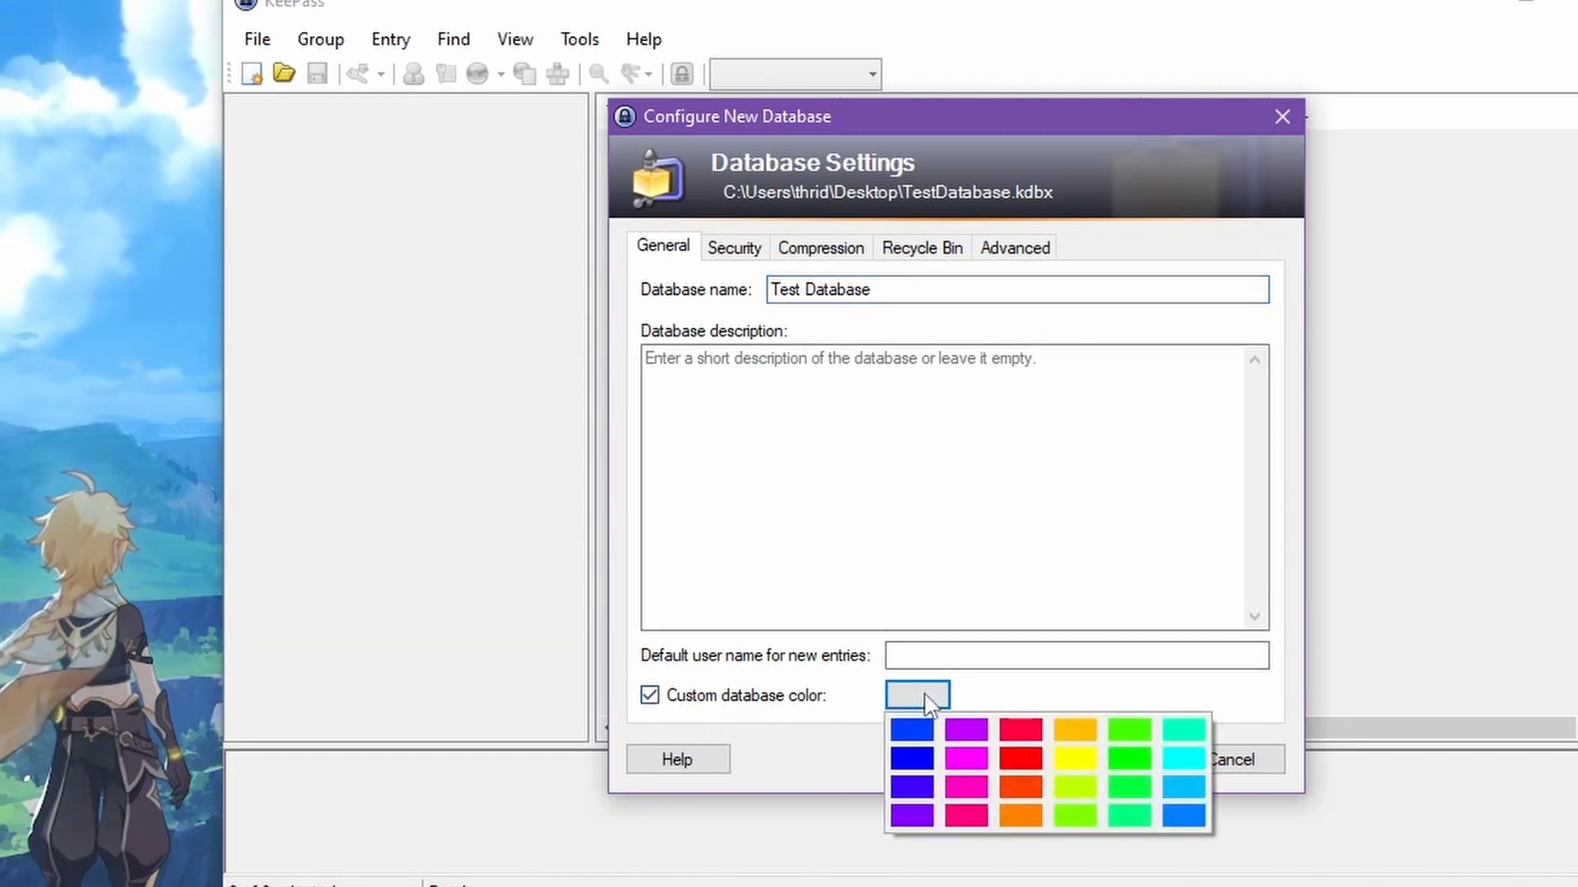
{"action": "left_click", "coordinate": [1027, 756]}
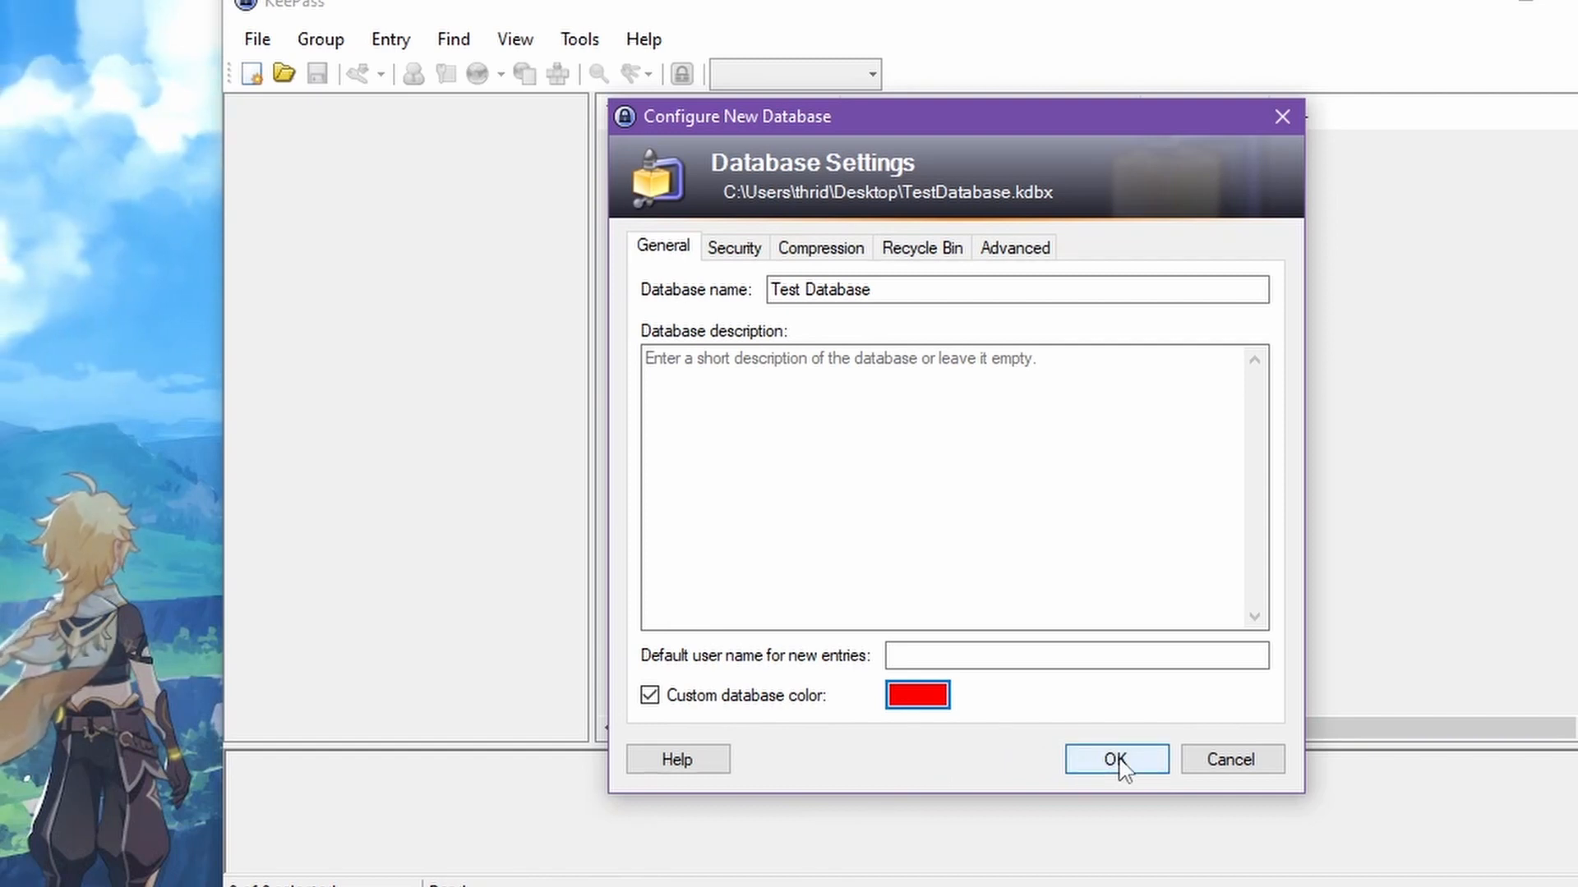
{"action": "left_click", "coordinate": [1118, 758]}
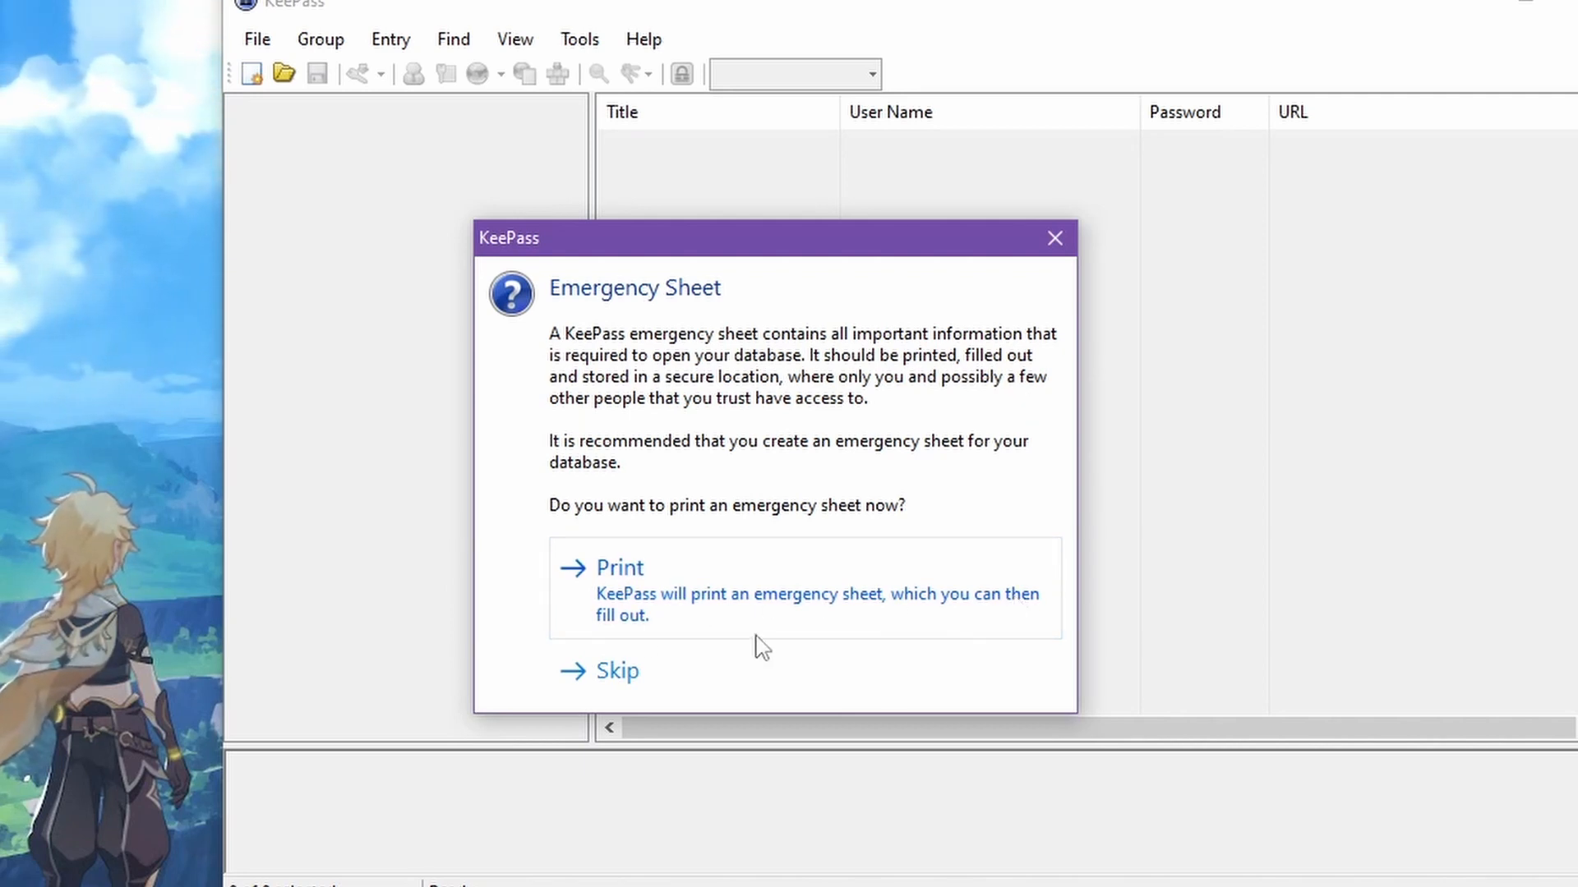
{"action": "left_click", "coordinate": [618, 671]}
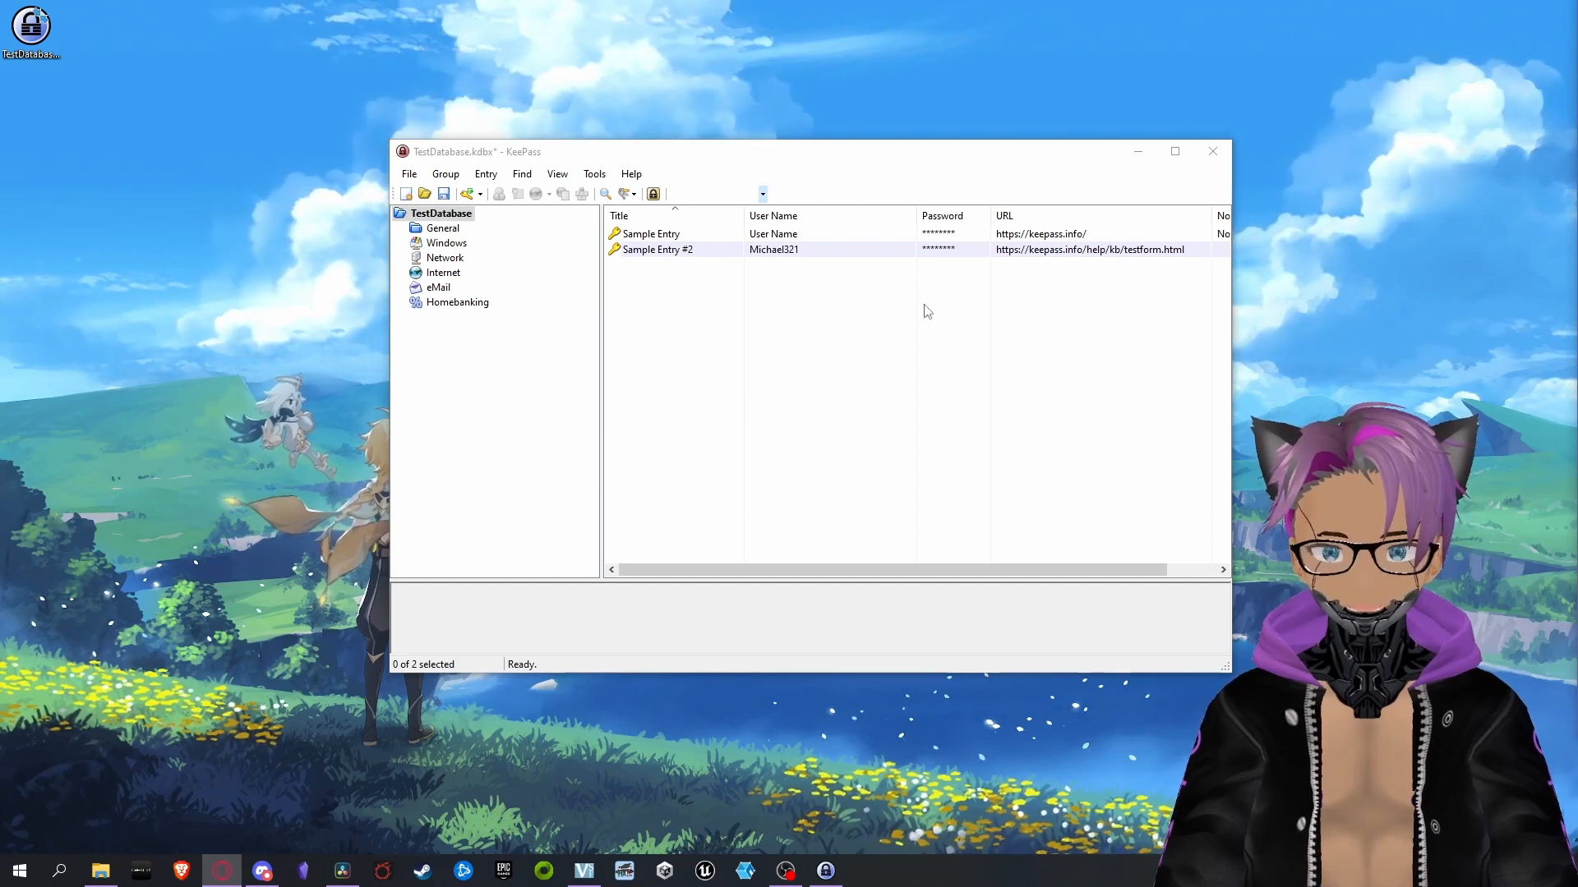
Delete both sample entries from the TestDatabase group
{"action": "left_click", "coordinate": [786, 234]}
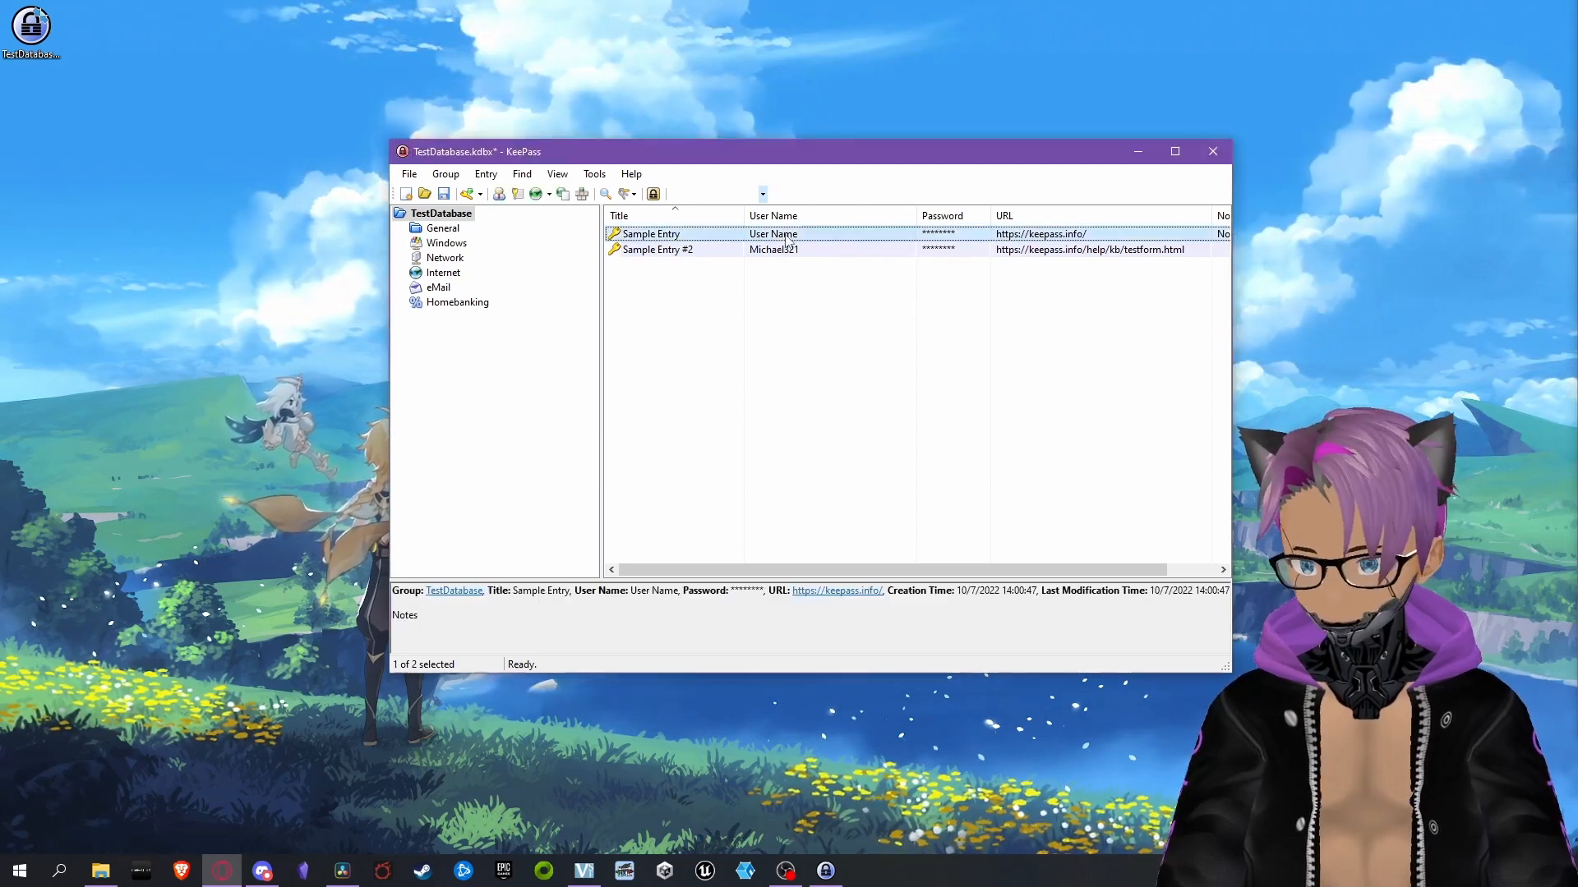
{"action": "key", "text": "Delete"}
{"action": "left_click", "coordinate": [785, 234]}
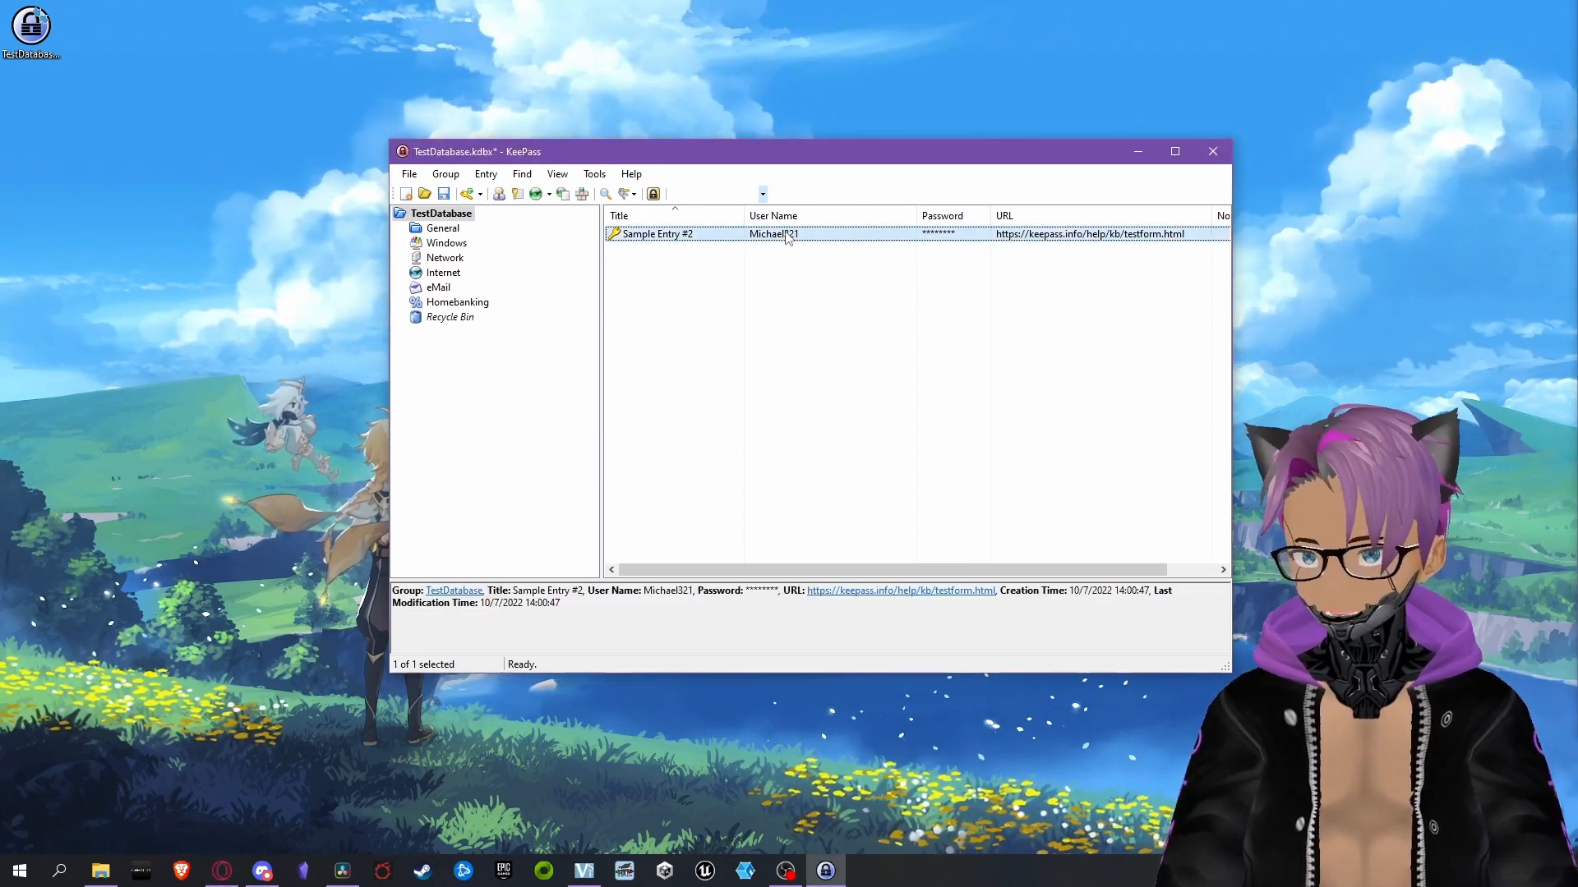
{"action": "key", "text": "Delete"}
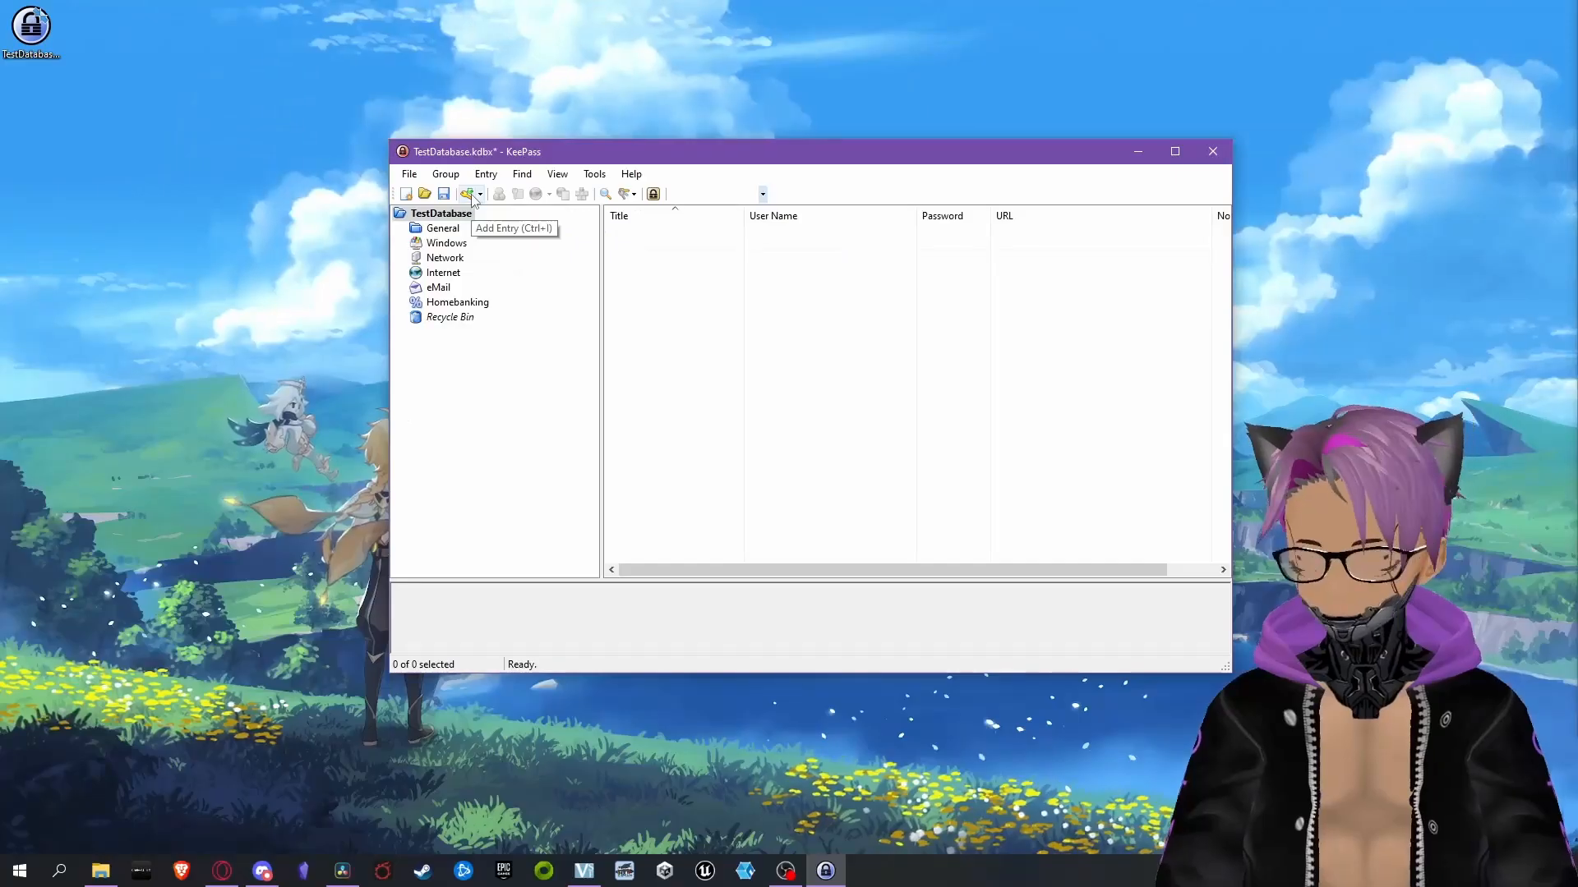
Start a new entry titled "Square Enix" with the user name "FFXIV Guy"
{"action": "left_click", "coordinate": [379, 239]}
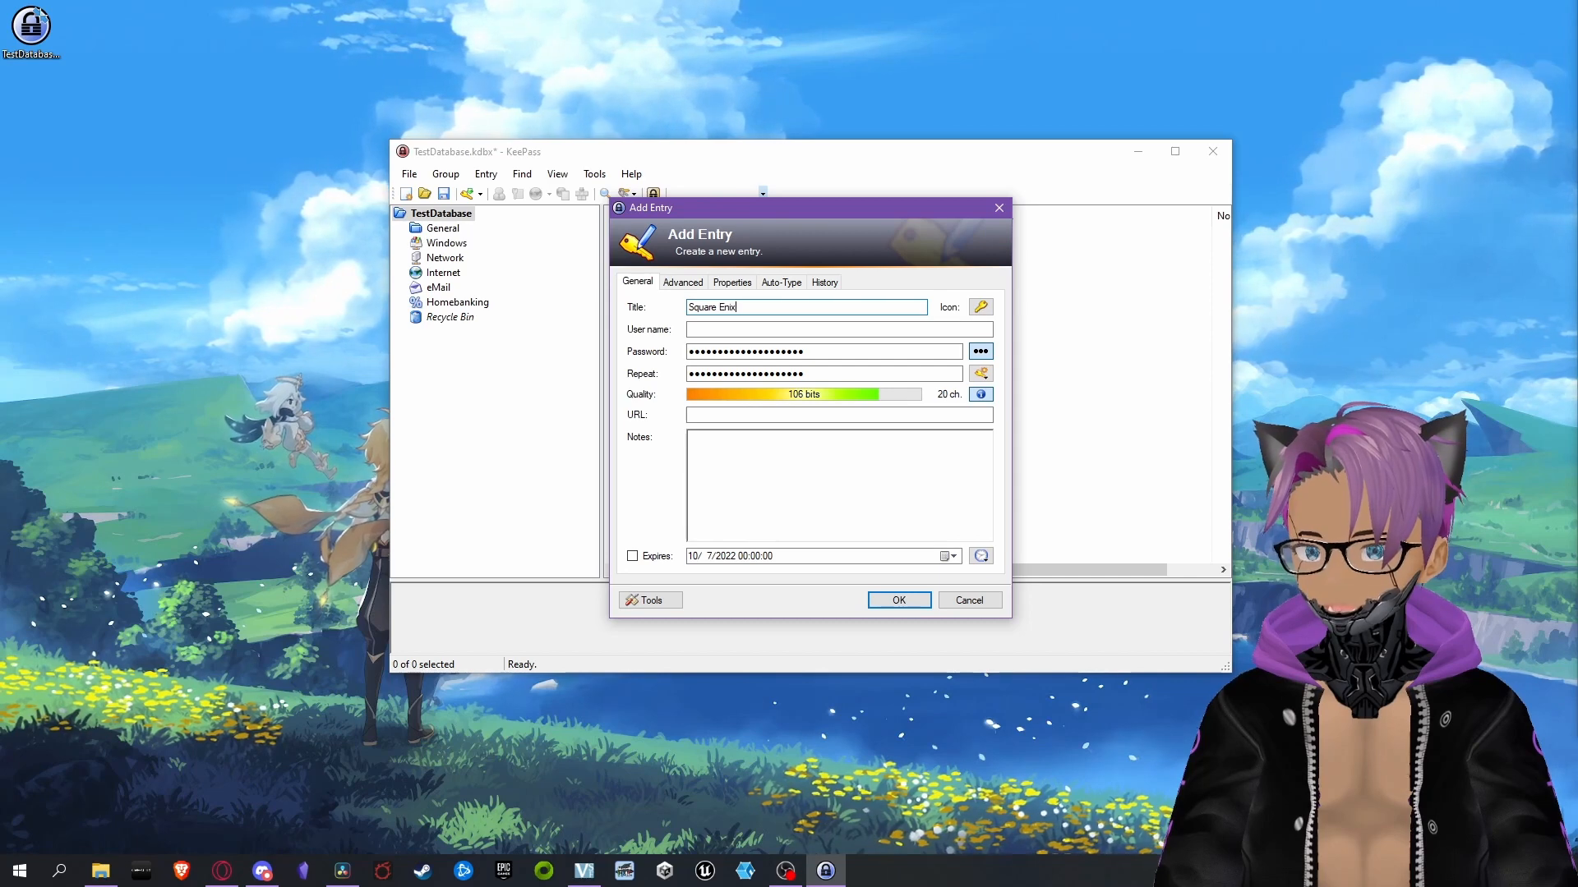
{"action": "left_click", "coordinate": [715, 329]}
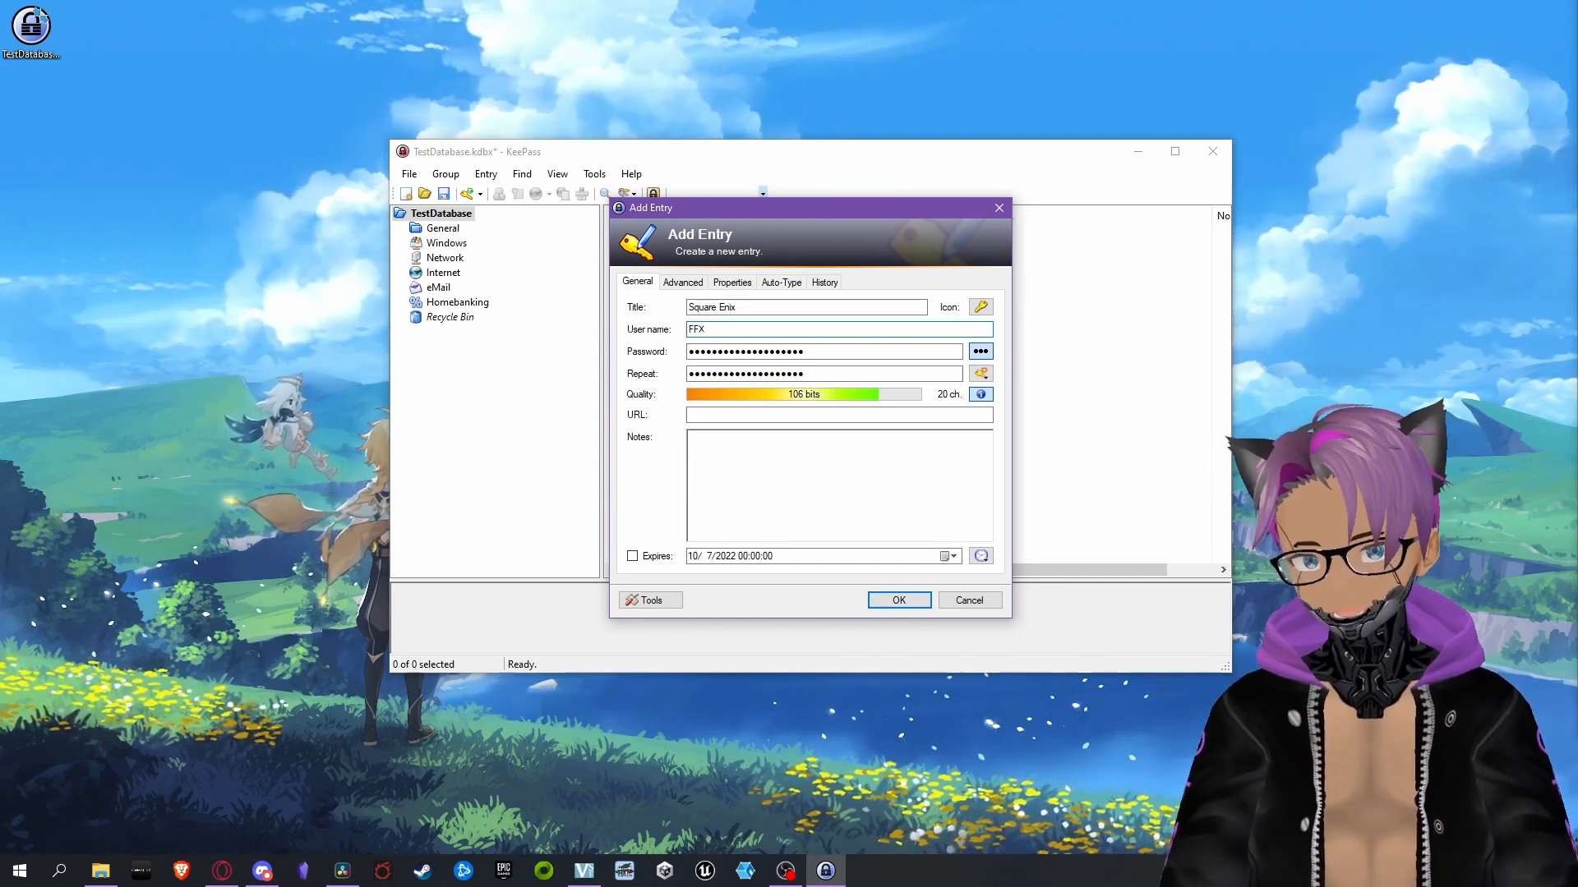
{"action": "type", "text": "IV Guy"}
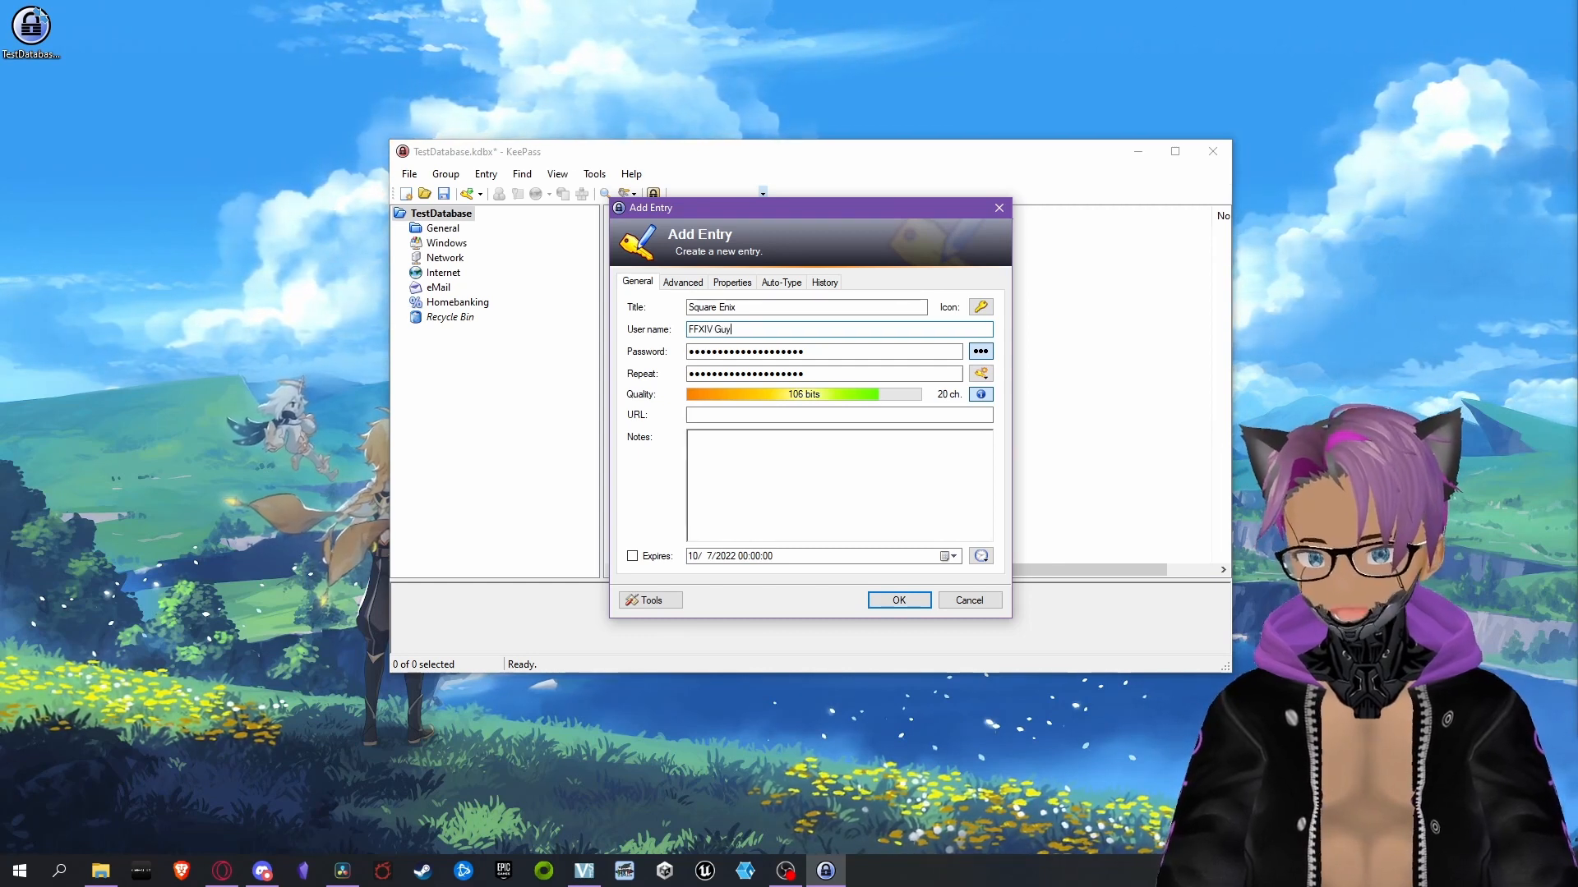
{"action": "double_click", "coordinate": [714, 329]}
{"action": "left_click_drag", "start_coordinate": [715, 325], "coordinate": [695, 326]}
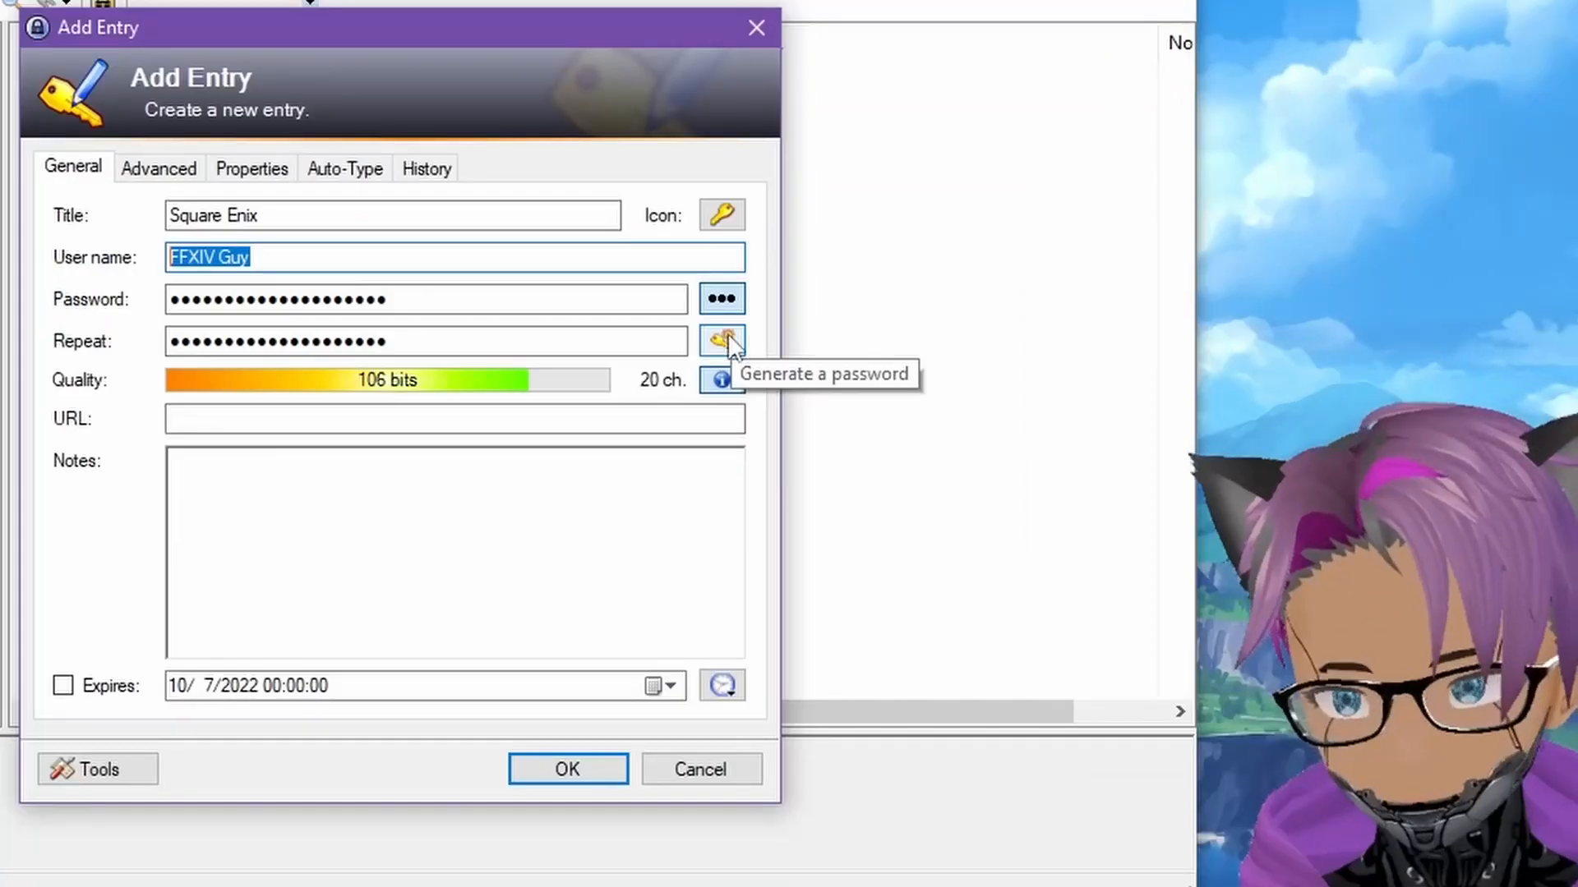
Configure the password generator for the entry at 20 characters, adding underline and special characters to the character set
{"action": "left_click", "coordinate": [723, 342]}
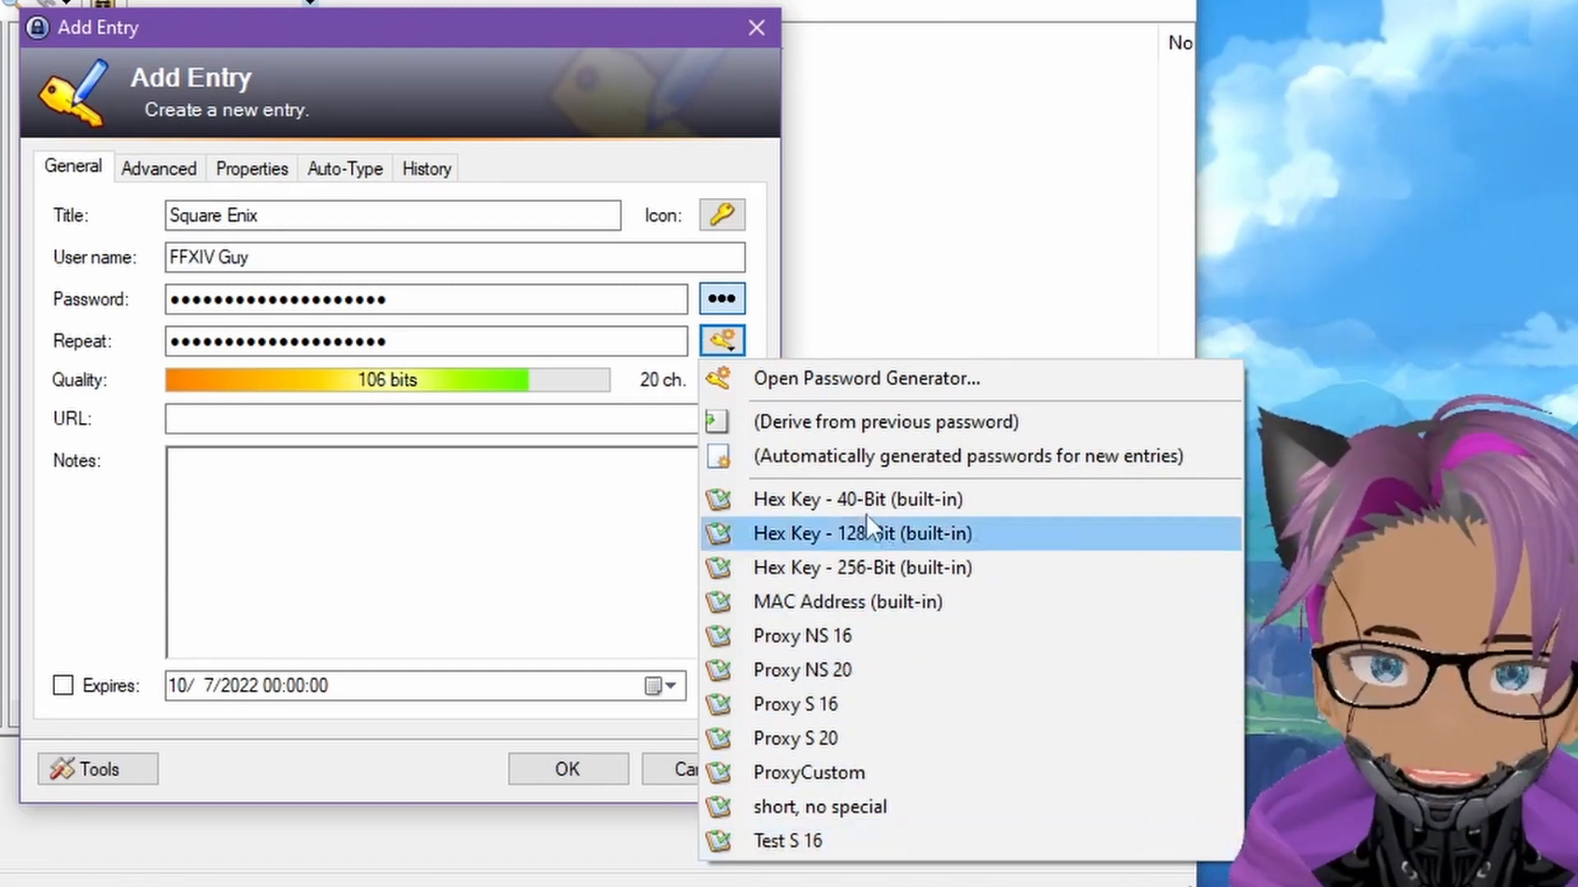
{"action": "left_click", "coordinate": [852, 384]}
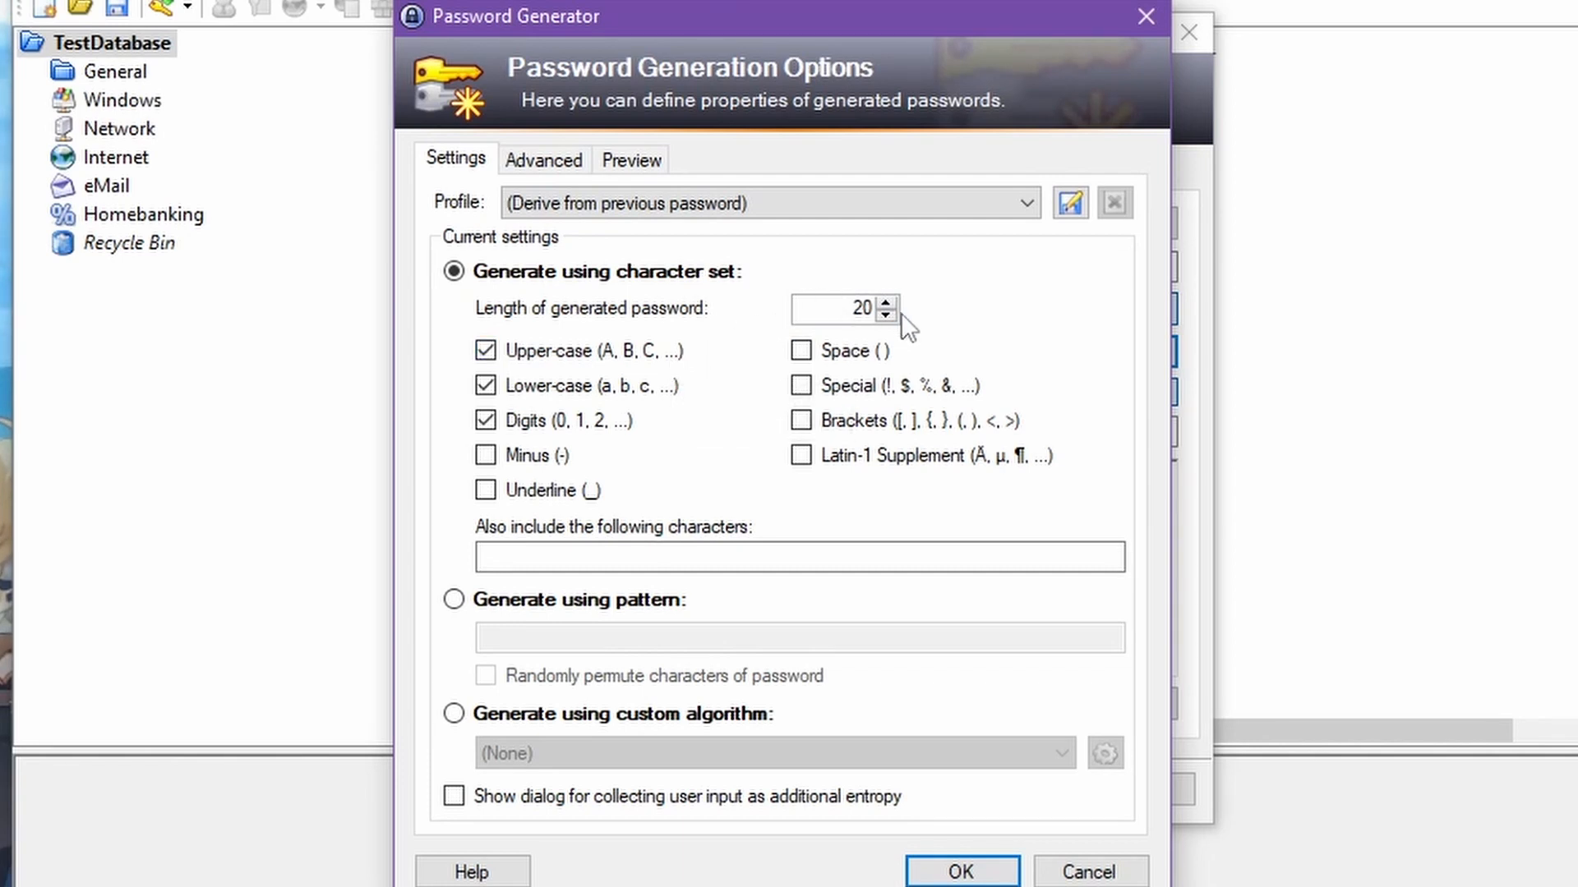
{"action": "mouse_move", "coordinate": [555, 371]}
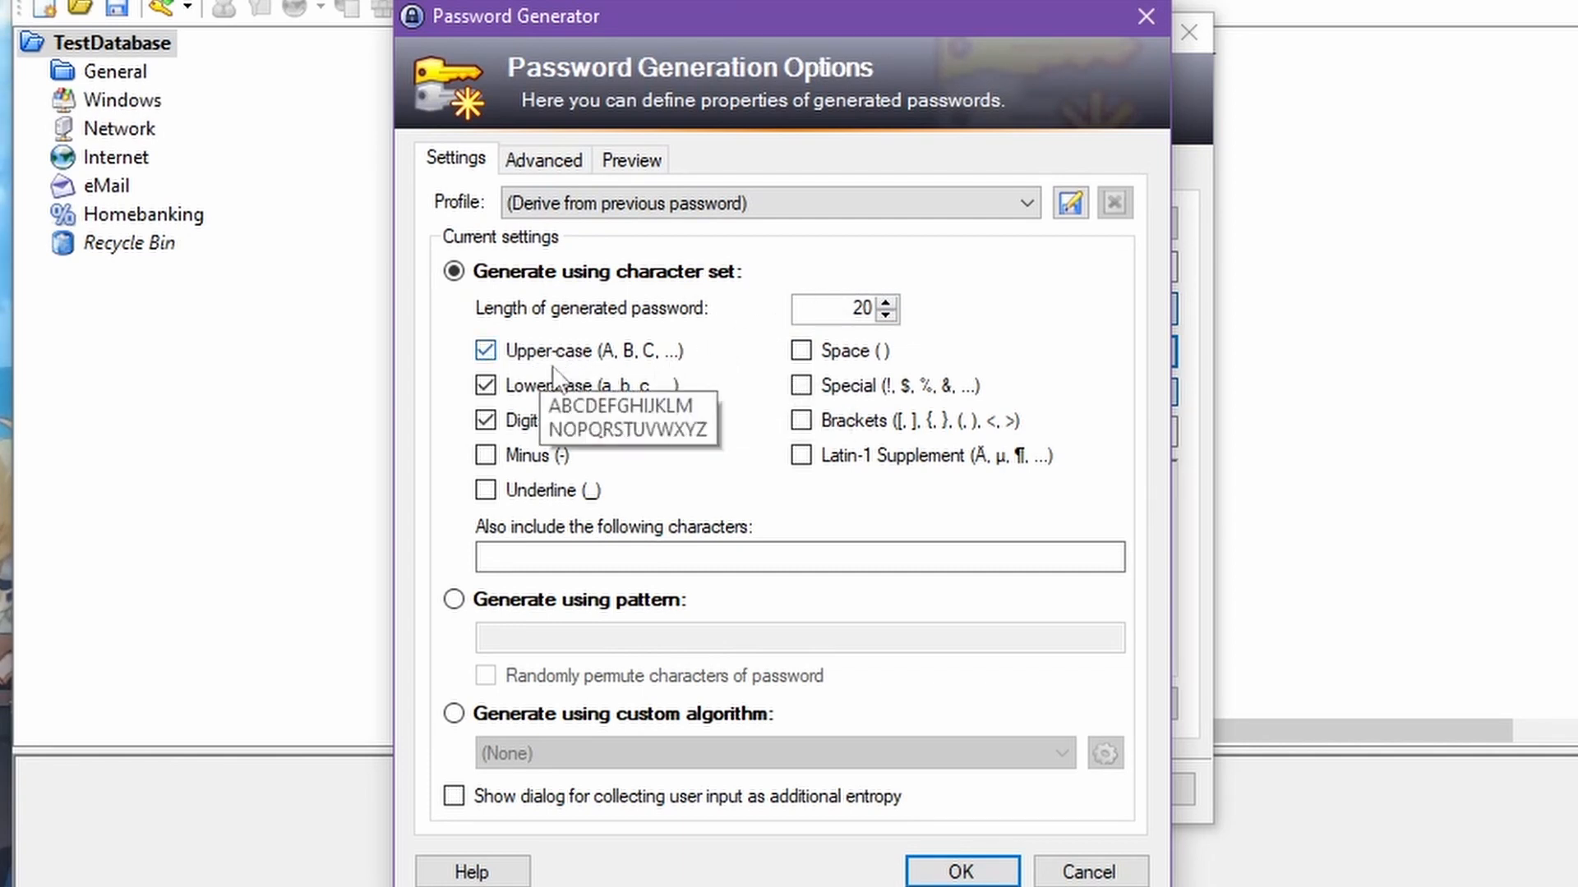
{"action": "left_click", "coordinate": [486, 491]}
{"action": "left_click", "coordinate": [812, 385]}
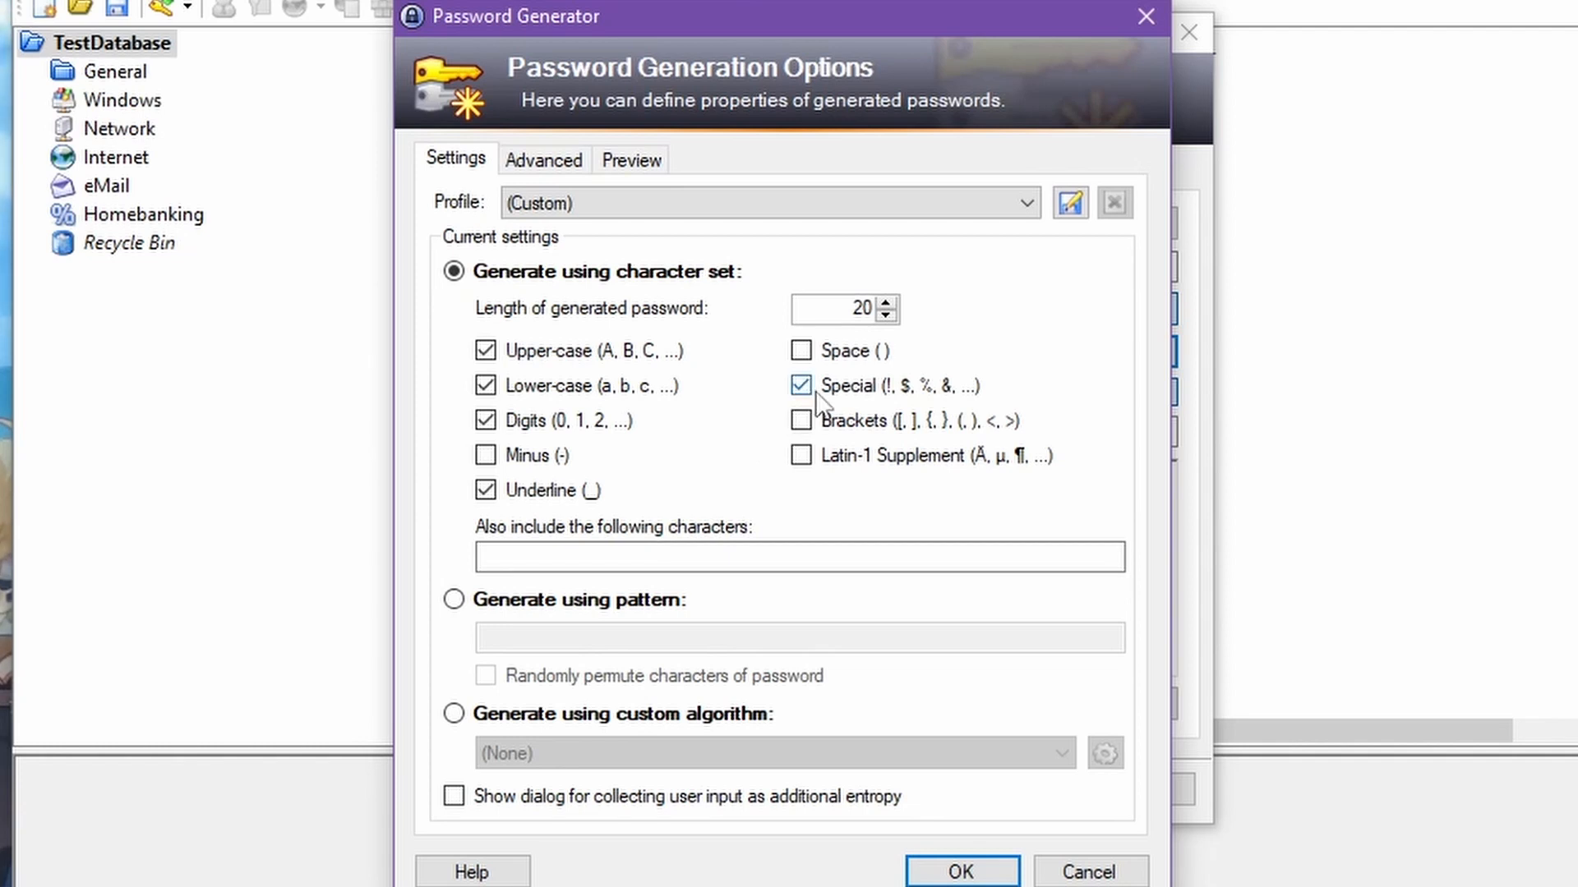
{"action": "mouse_move", "coordinate": [816, 392]}
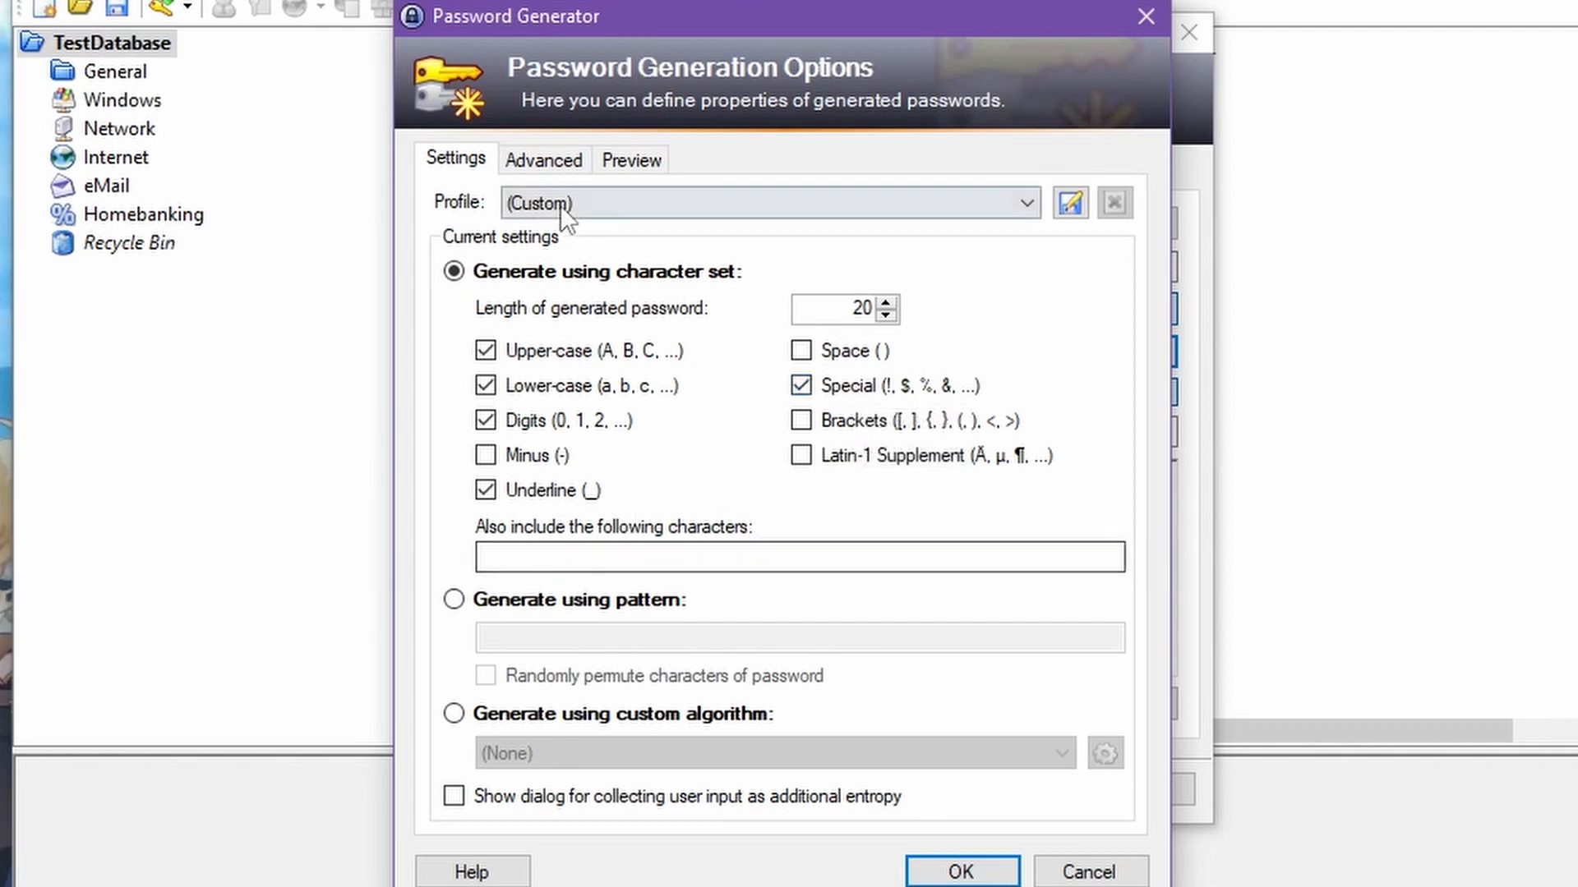
{"action": "left_click", "coordinate": [612, 557]}
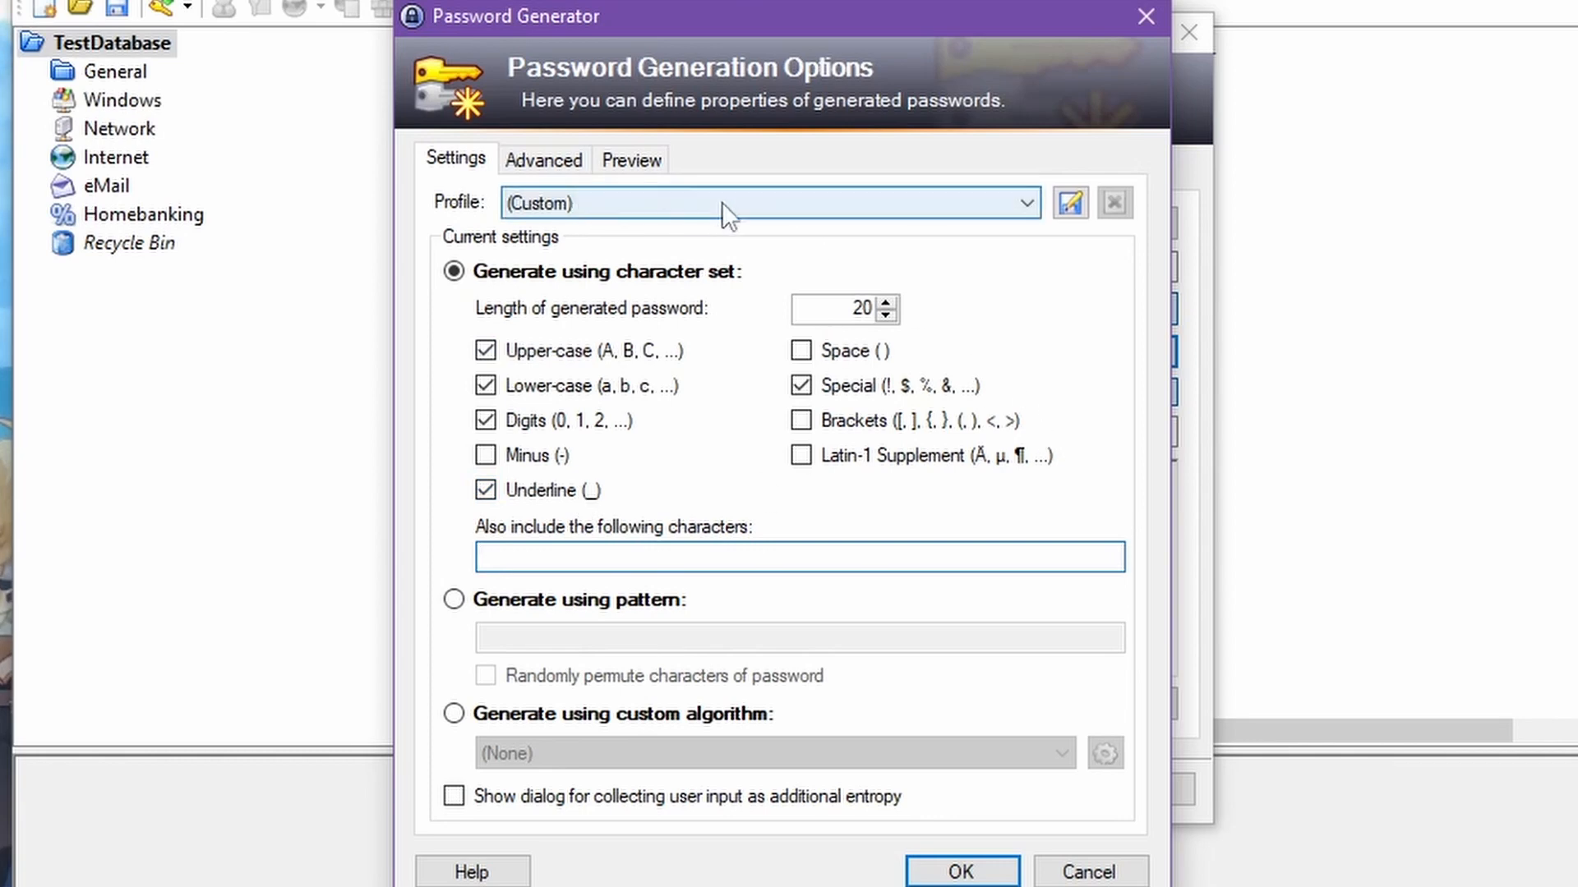
Save the generator settings as a profile named "Test S 20" and accept the generation options
{"action": "left_click", "coordinate": [1077, 204]}
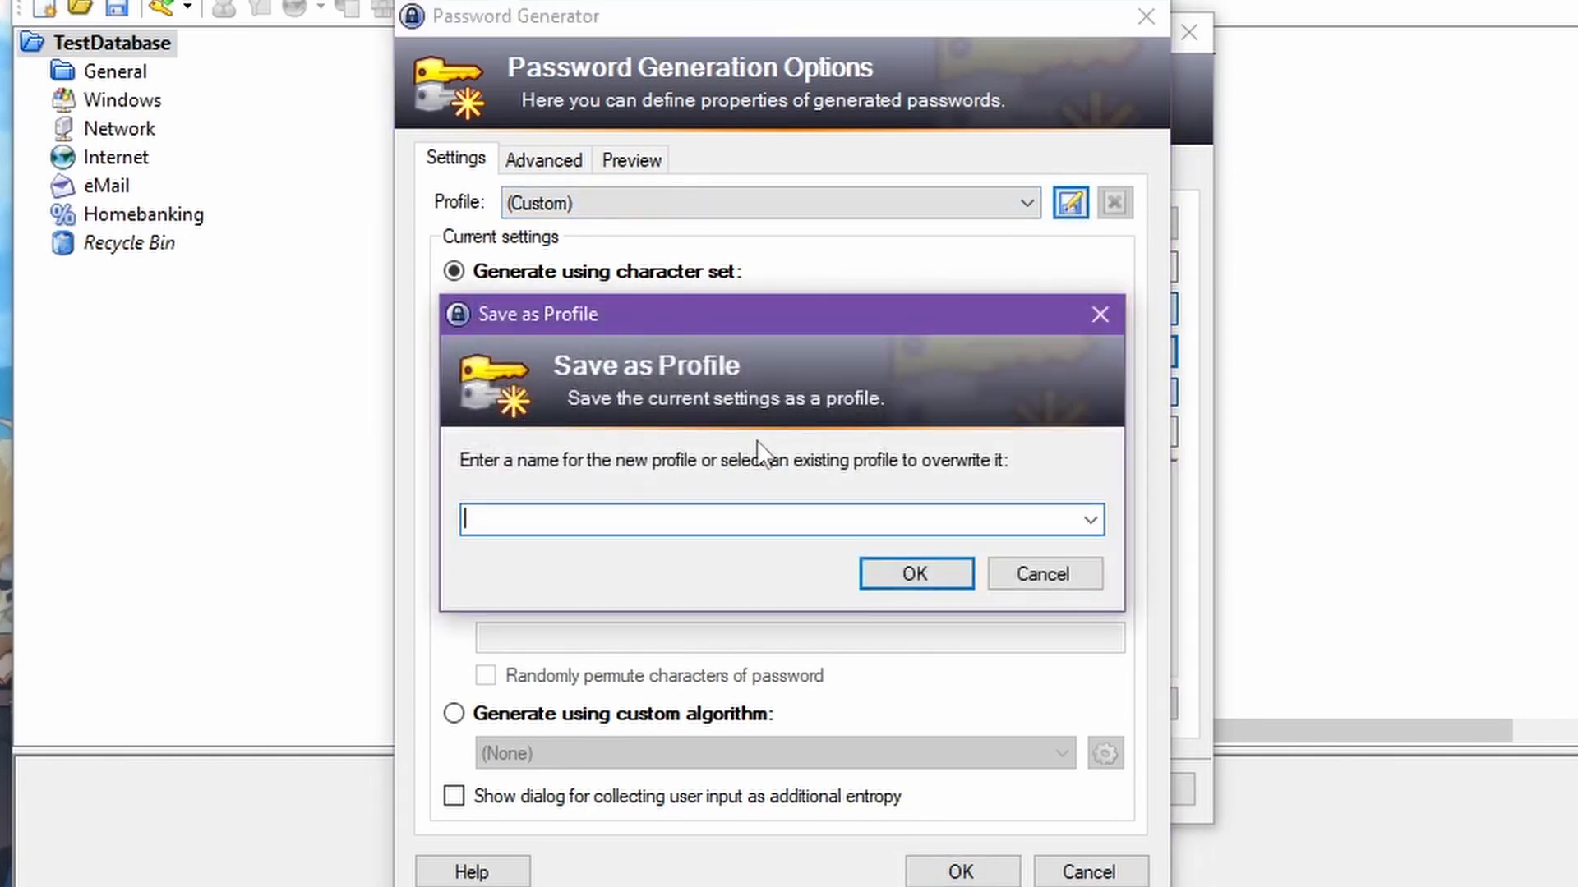
{"action": "type", "text": "Test"}
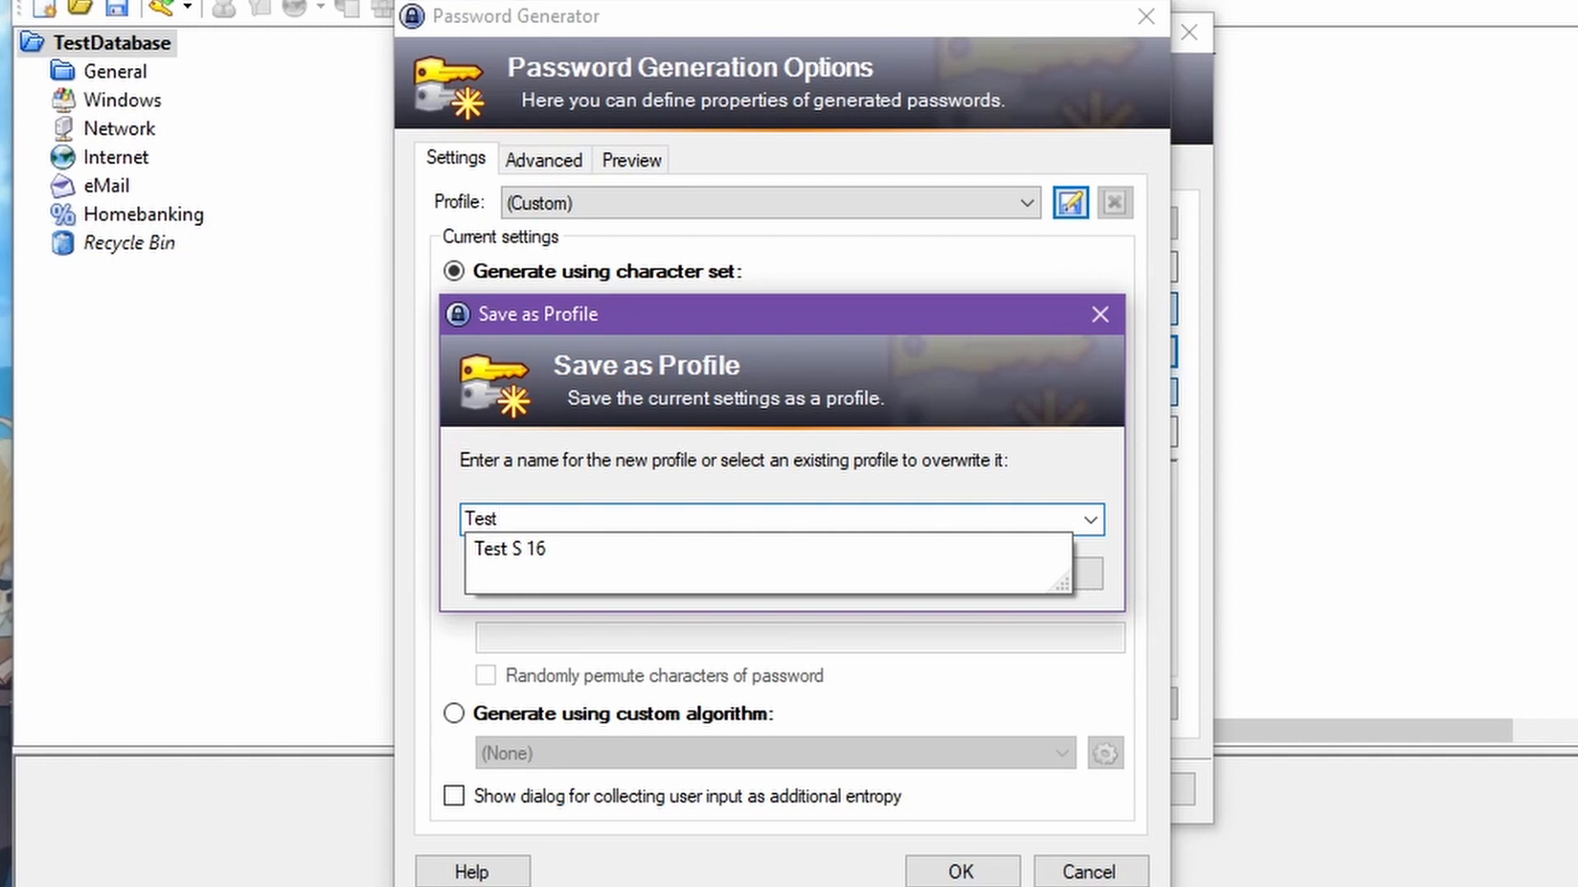
{"action": "type", "text": "S"}
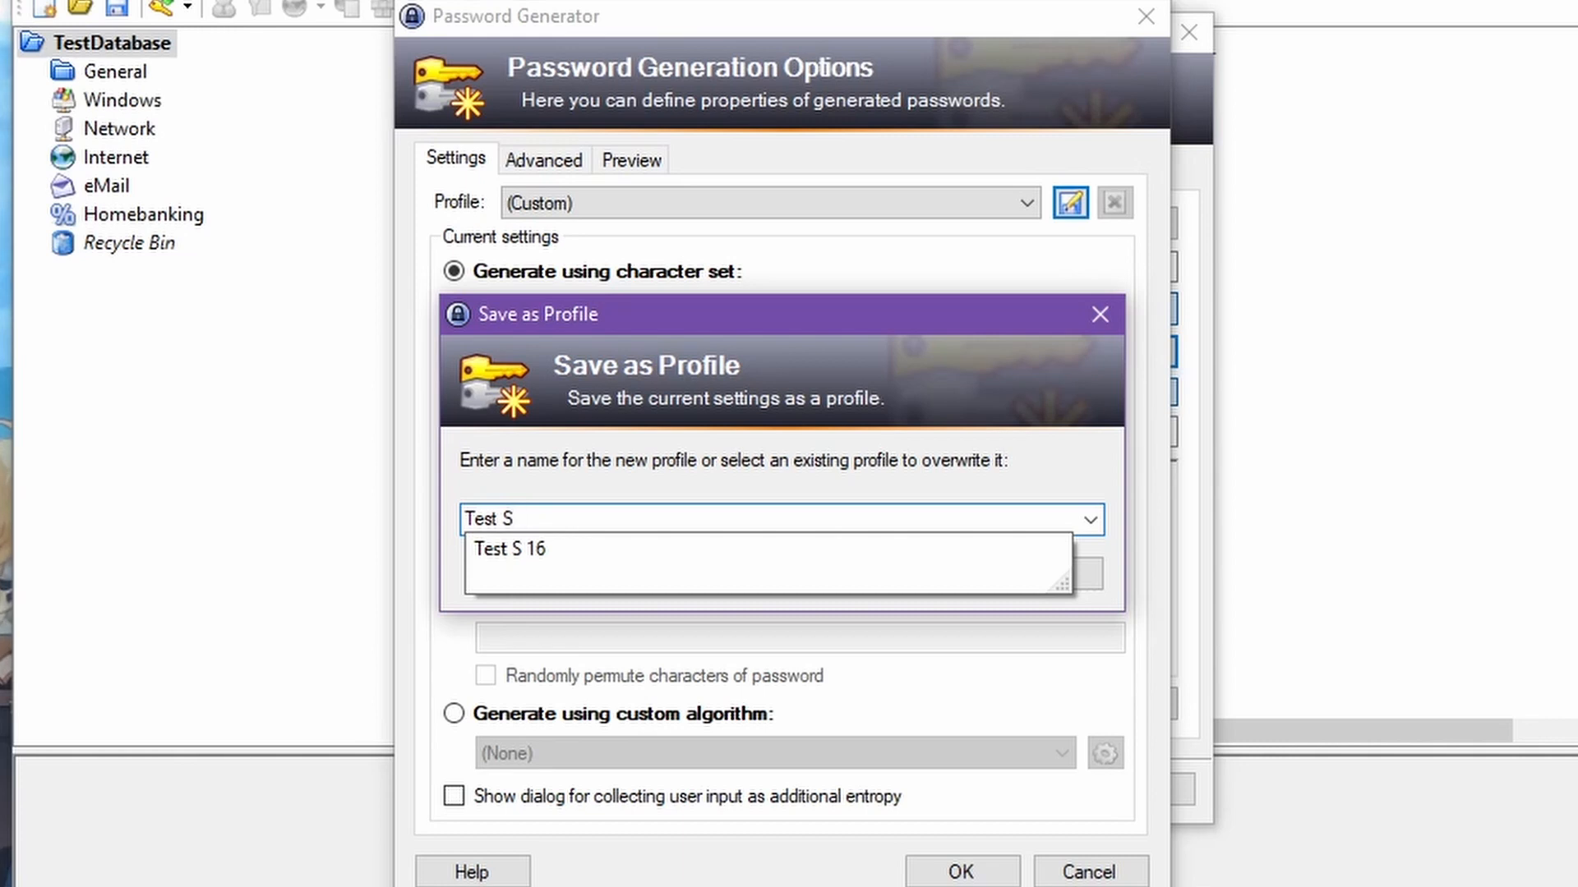
{"action": "type", "text": " 20"}
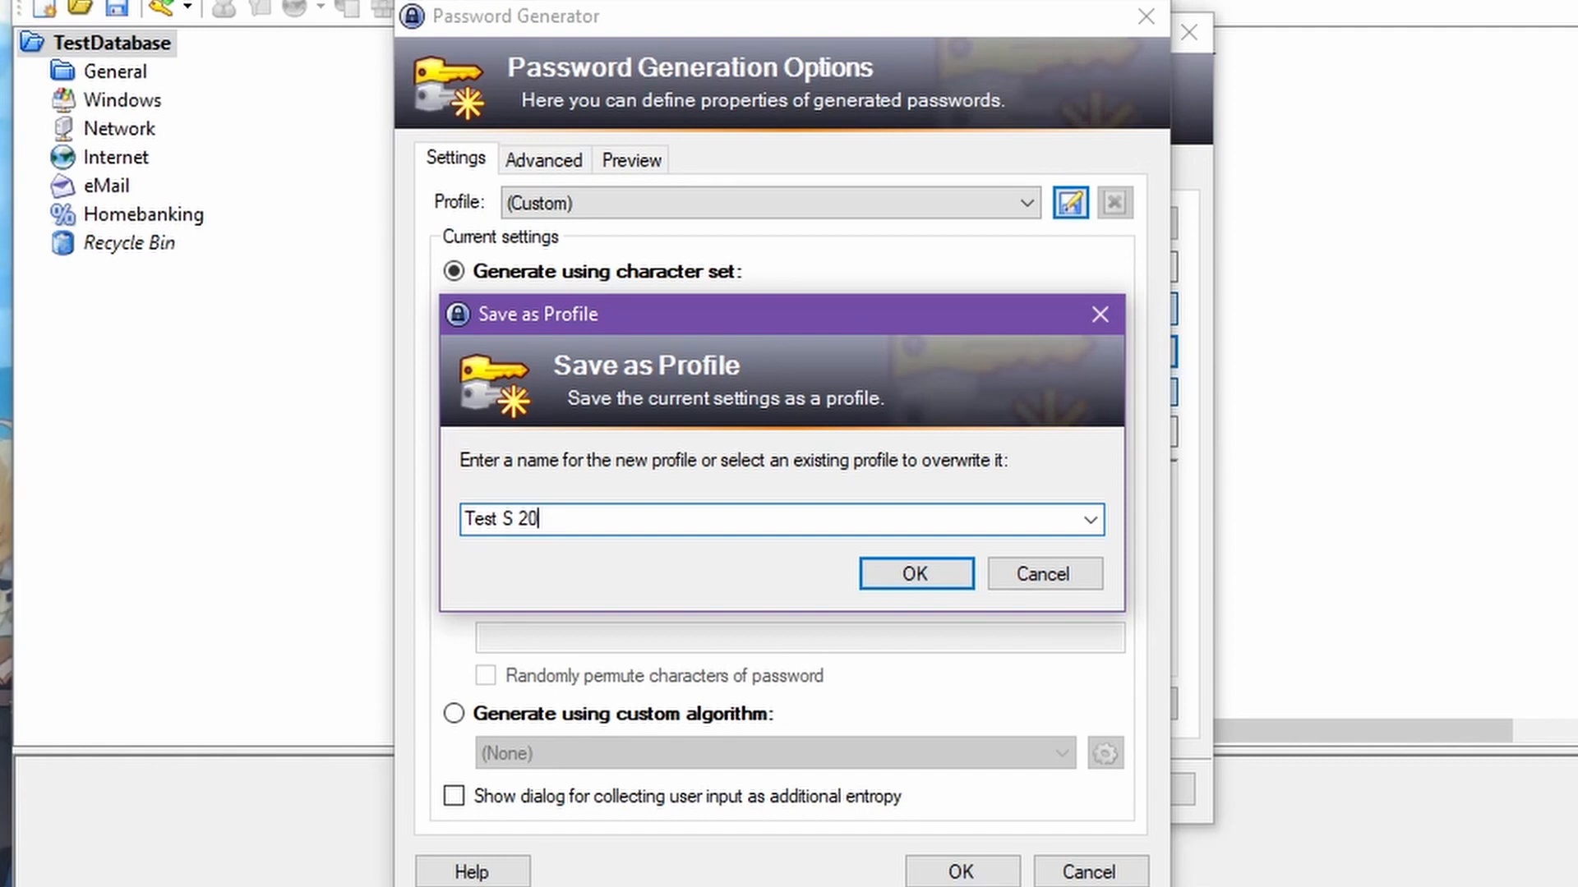
{"action": "left_click", "coordinate": [898, 579]}
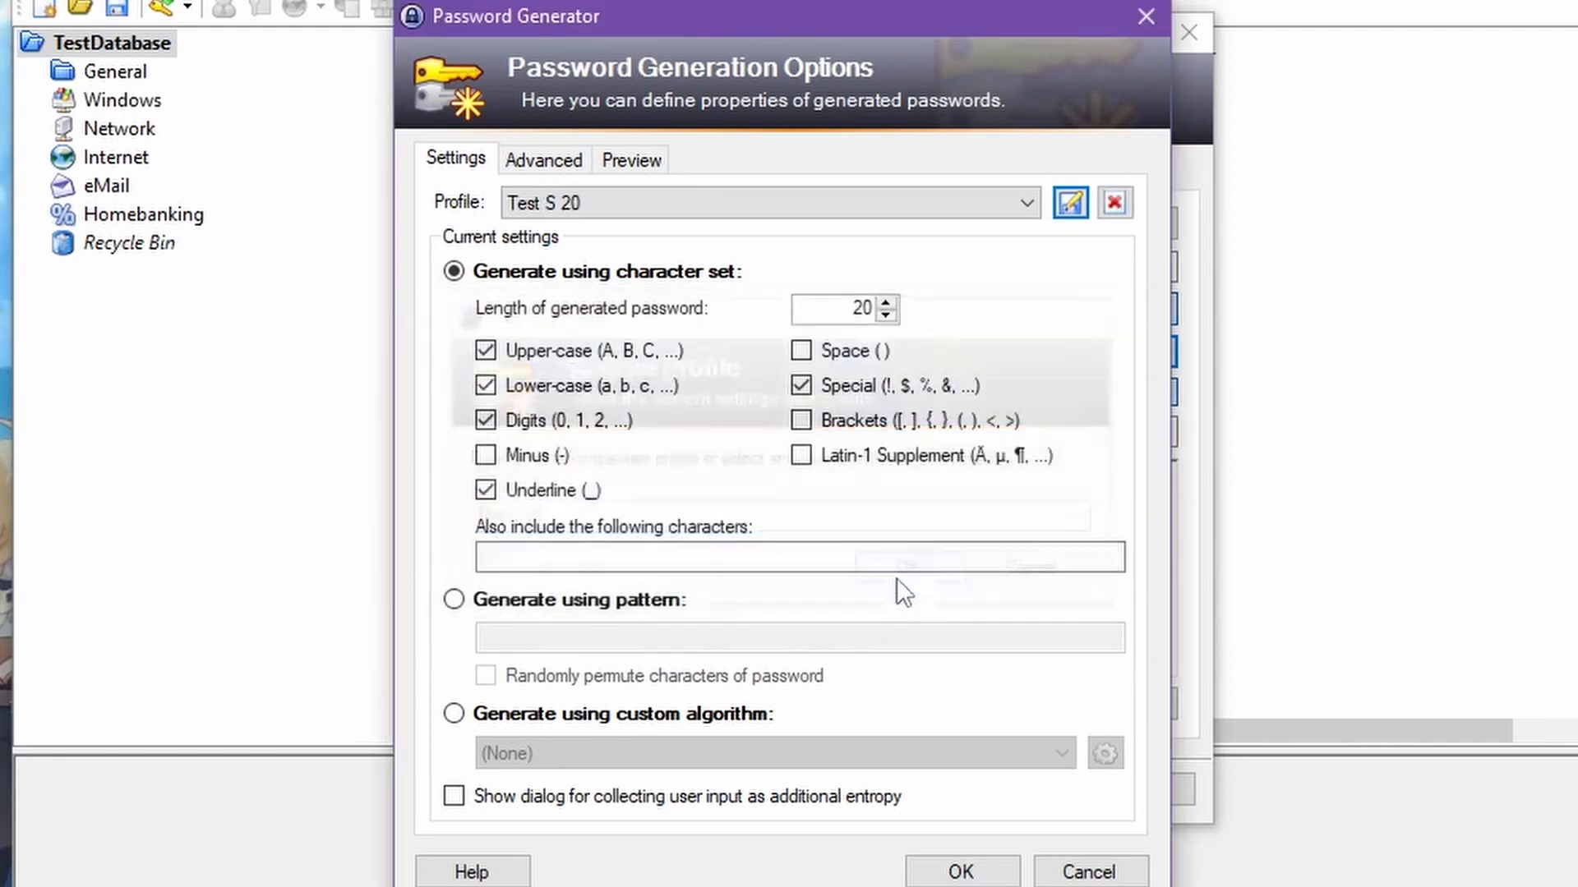
{"action": "left_click", "coordinate": [962, 873]}
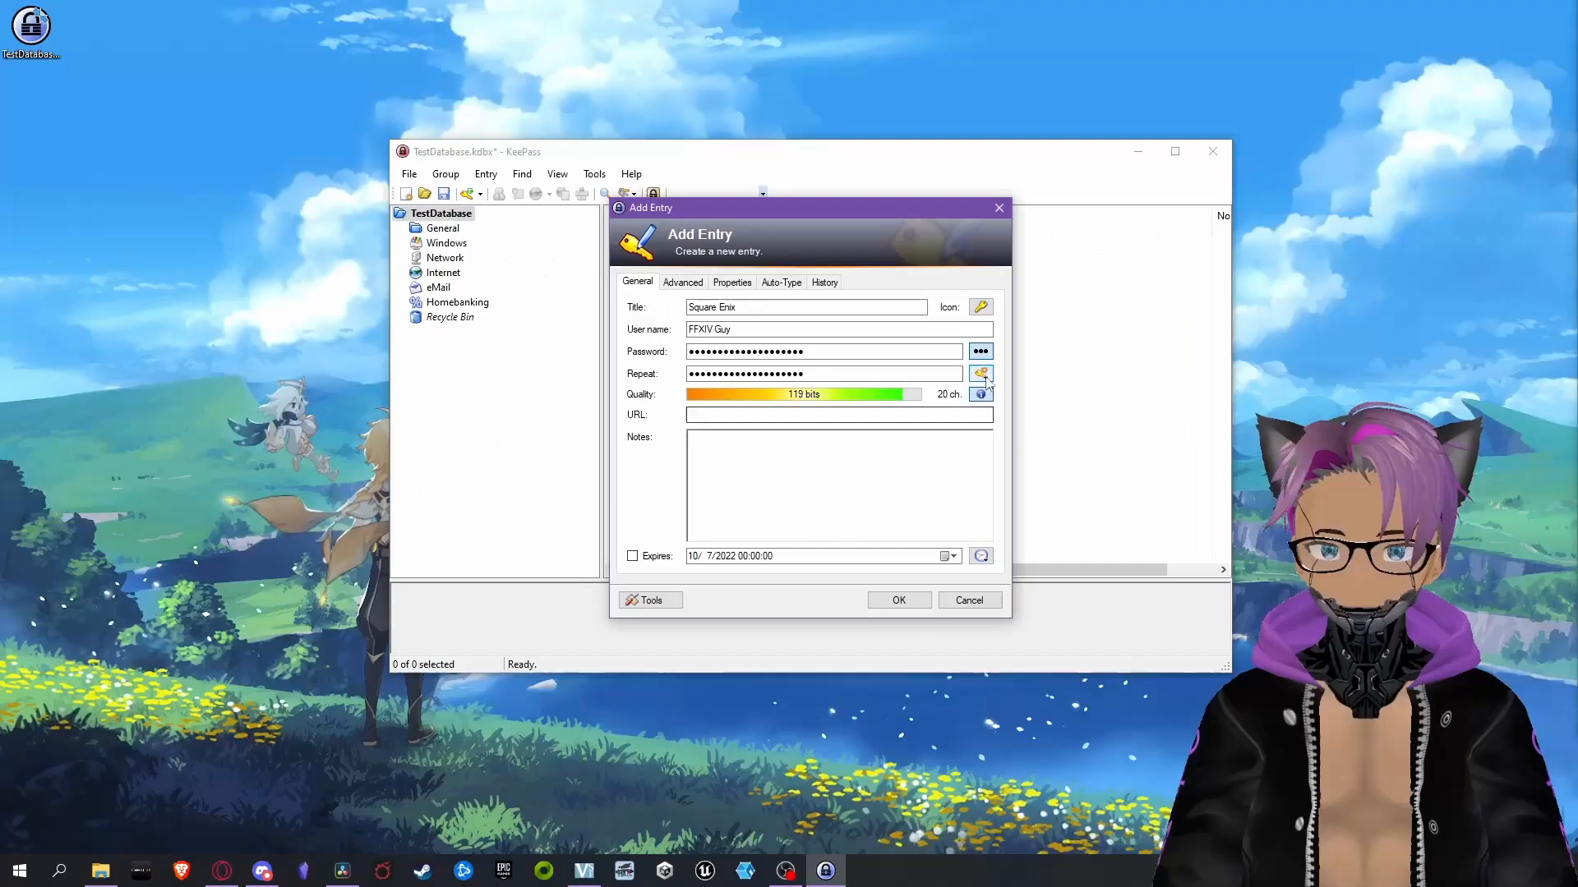
Generate a new password for the Square Enix entry using the "Test S 20" profile
{"action": "left_click", "coordinate": [1152, 351]}
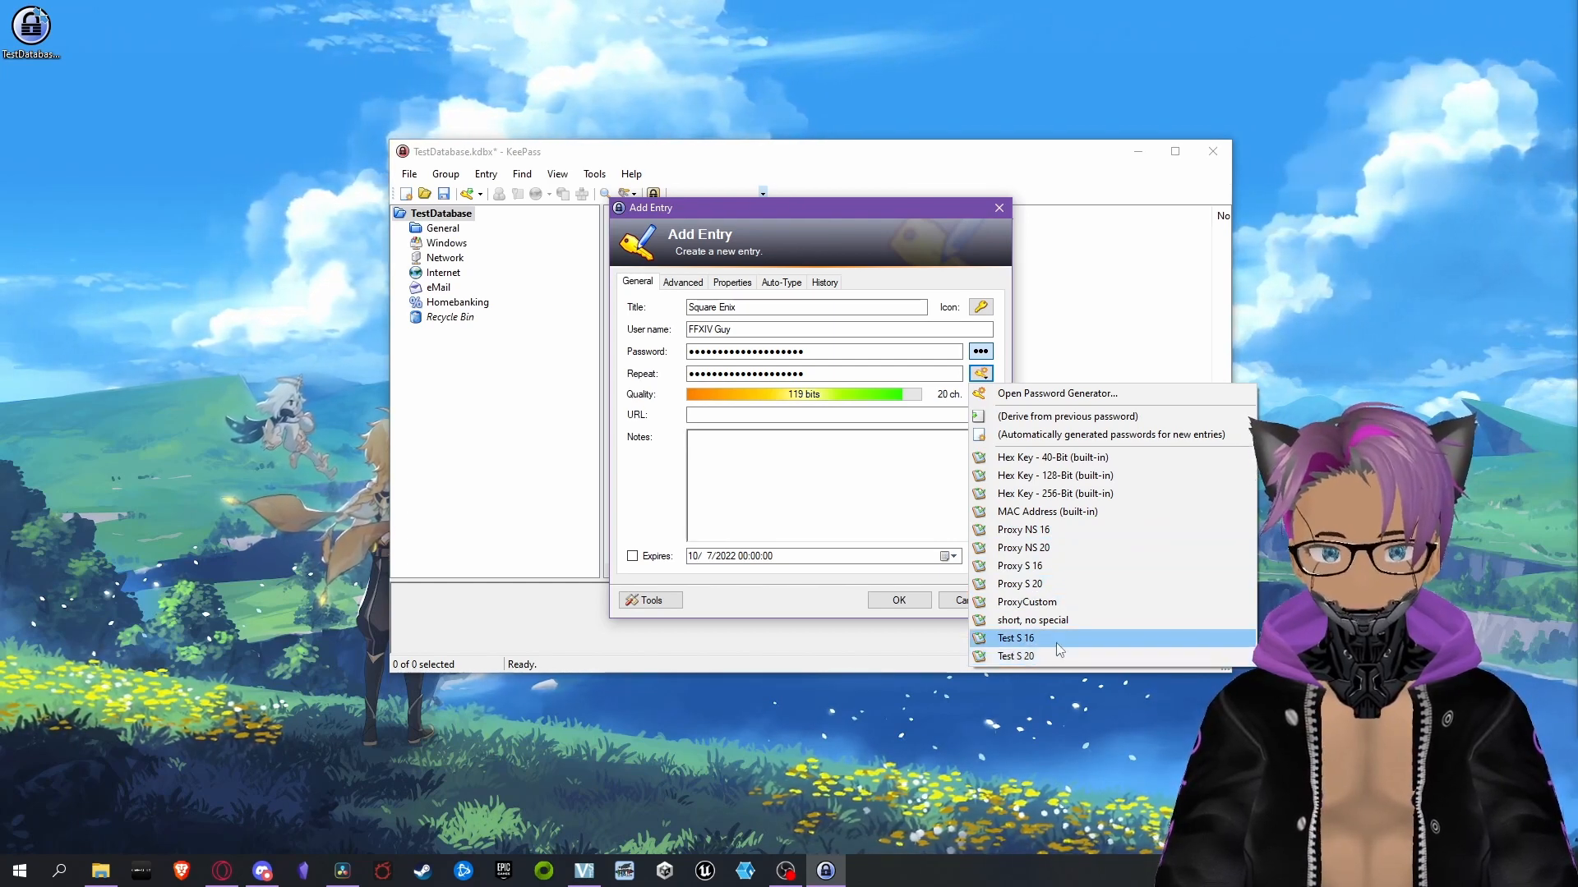
{"action": "left_click", "coordinate": [888, 487]}
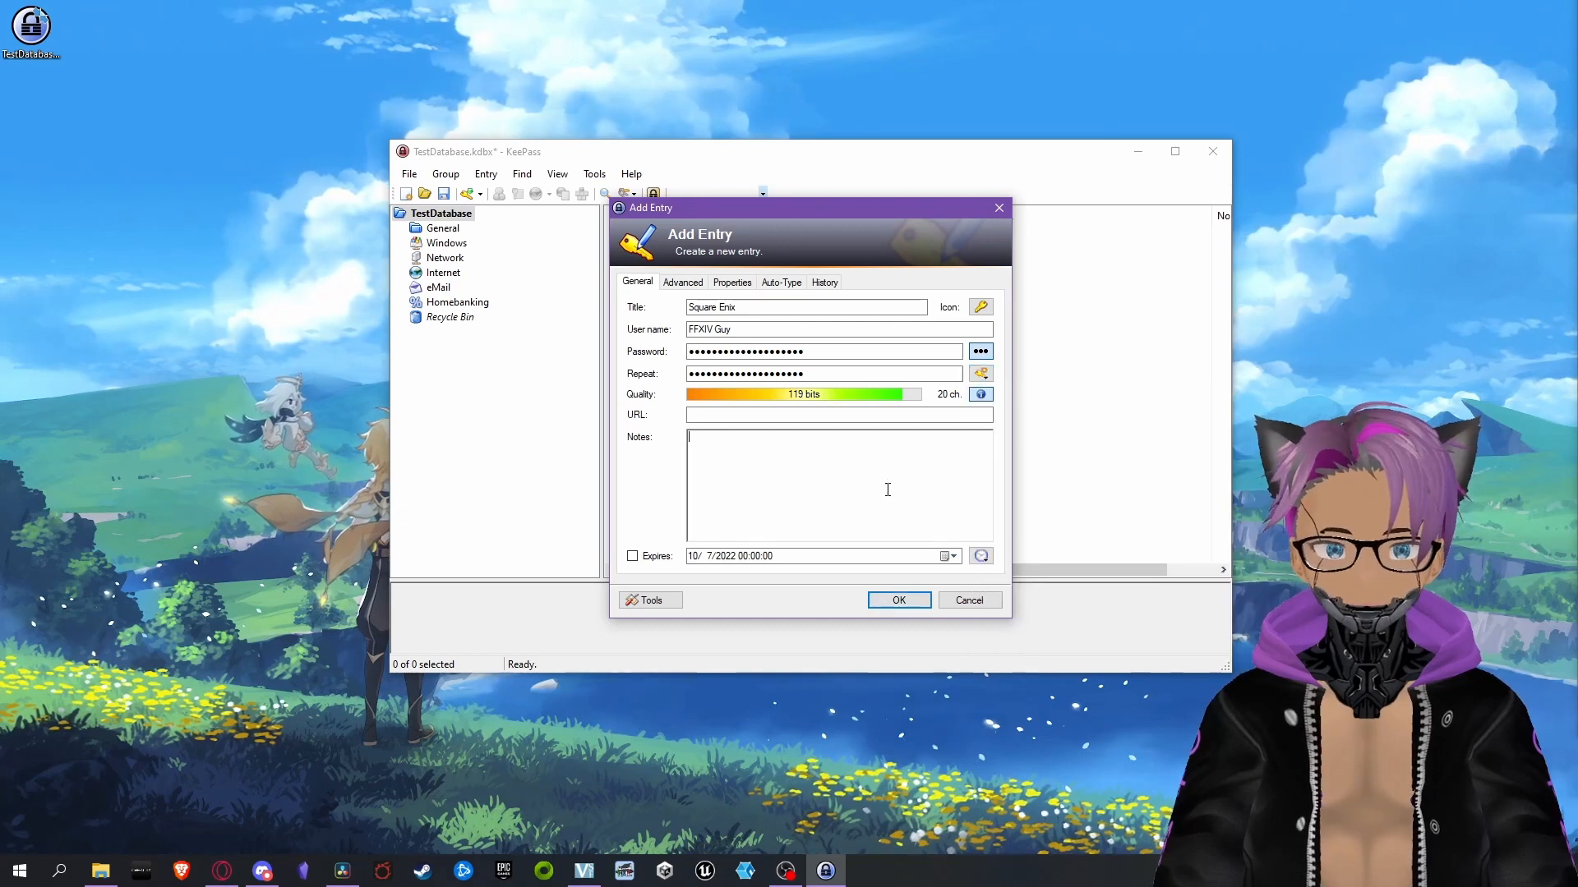
{"action": "left_click", "coordinate": [980, 373]}
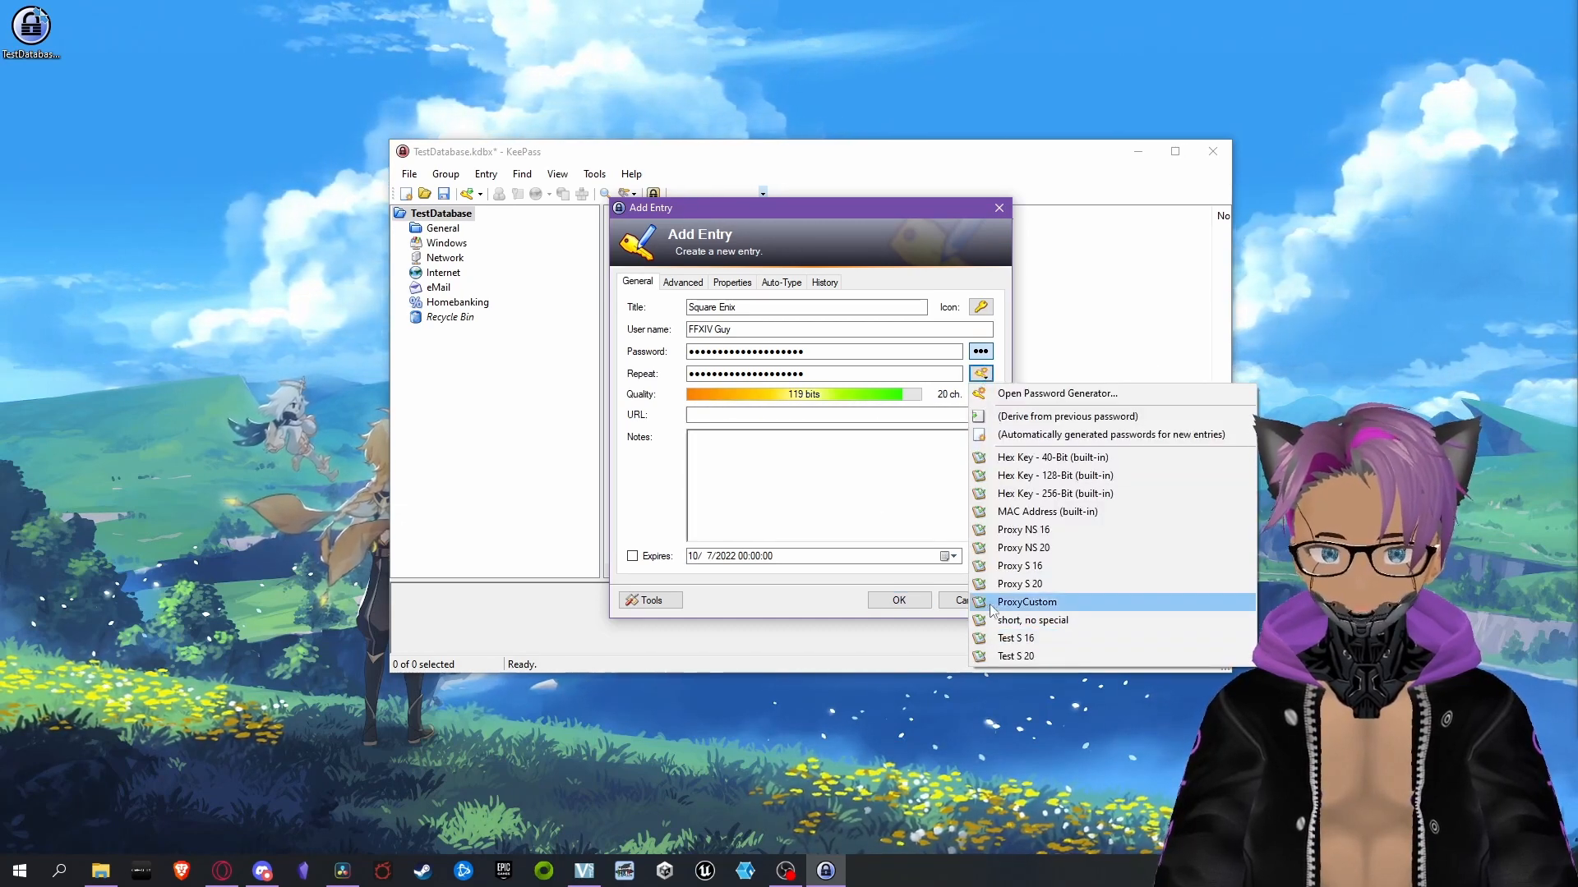
{"action": "left_click", "coordinate": [1043, 658]}
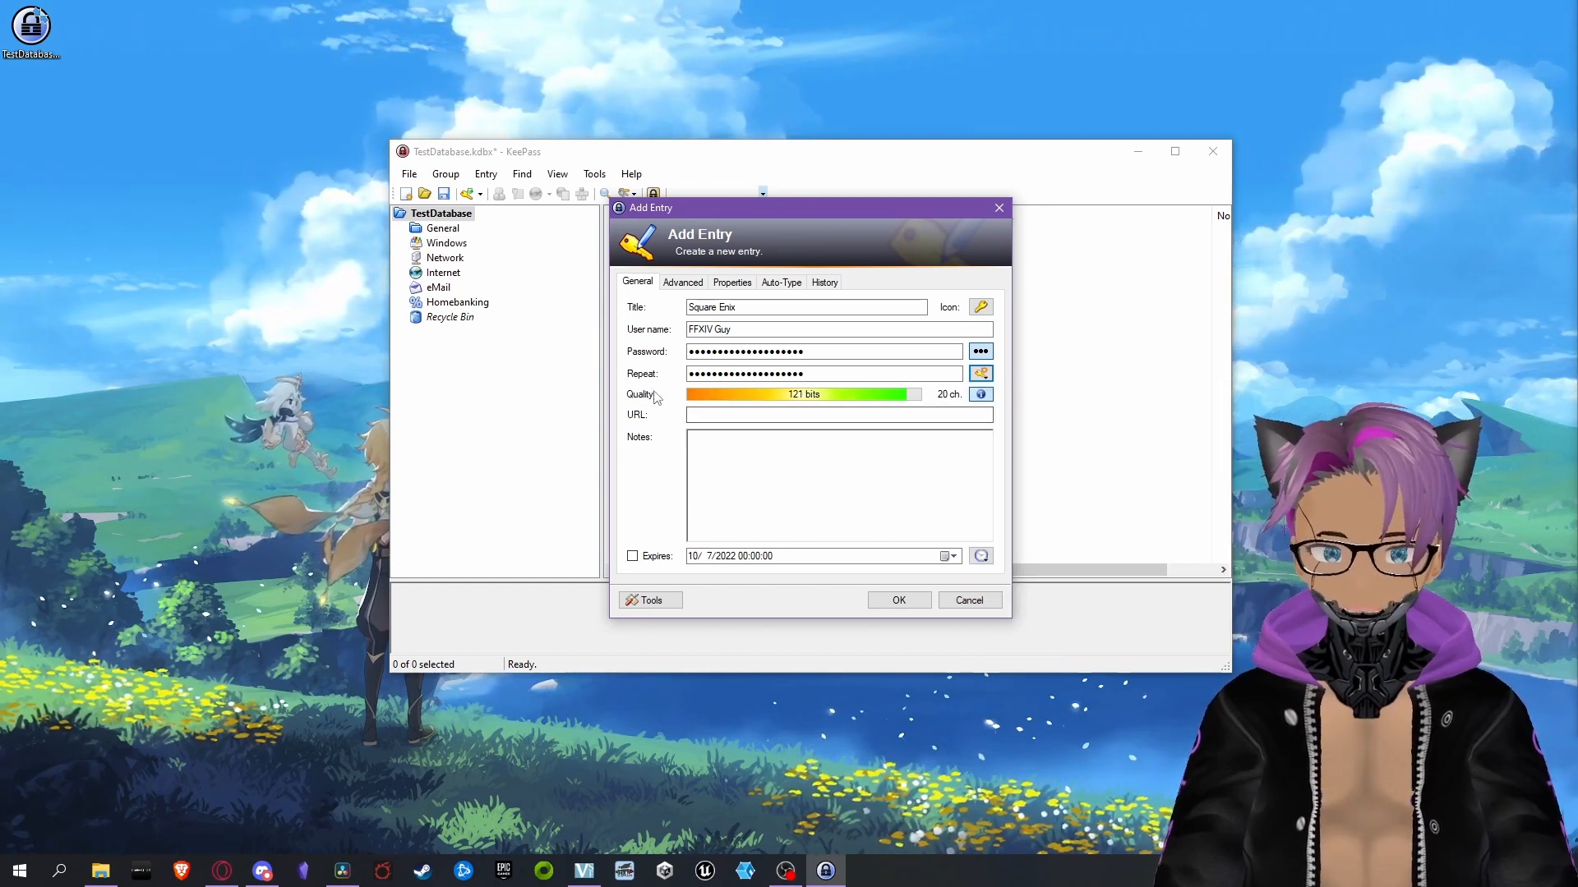
Reveal the entry's generated password and examine its characters
{"action": "left_click", "coordinate": [981, 353]}
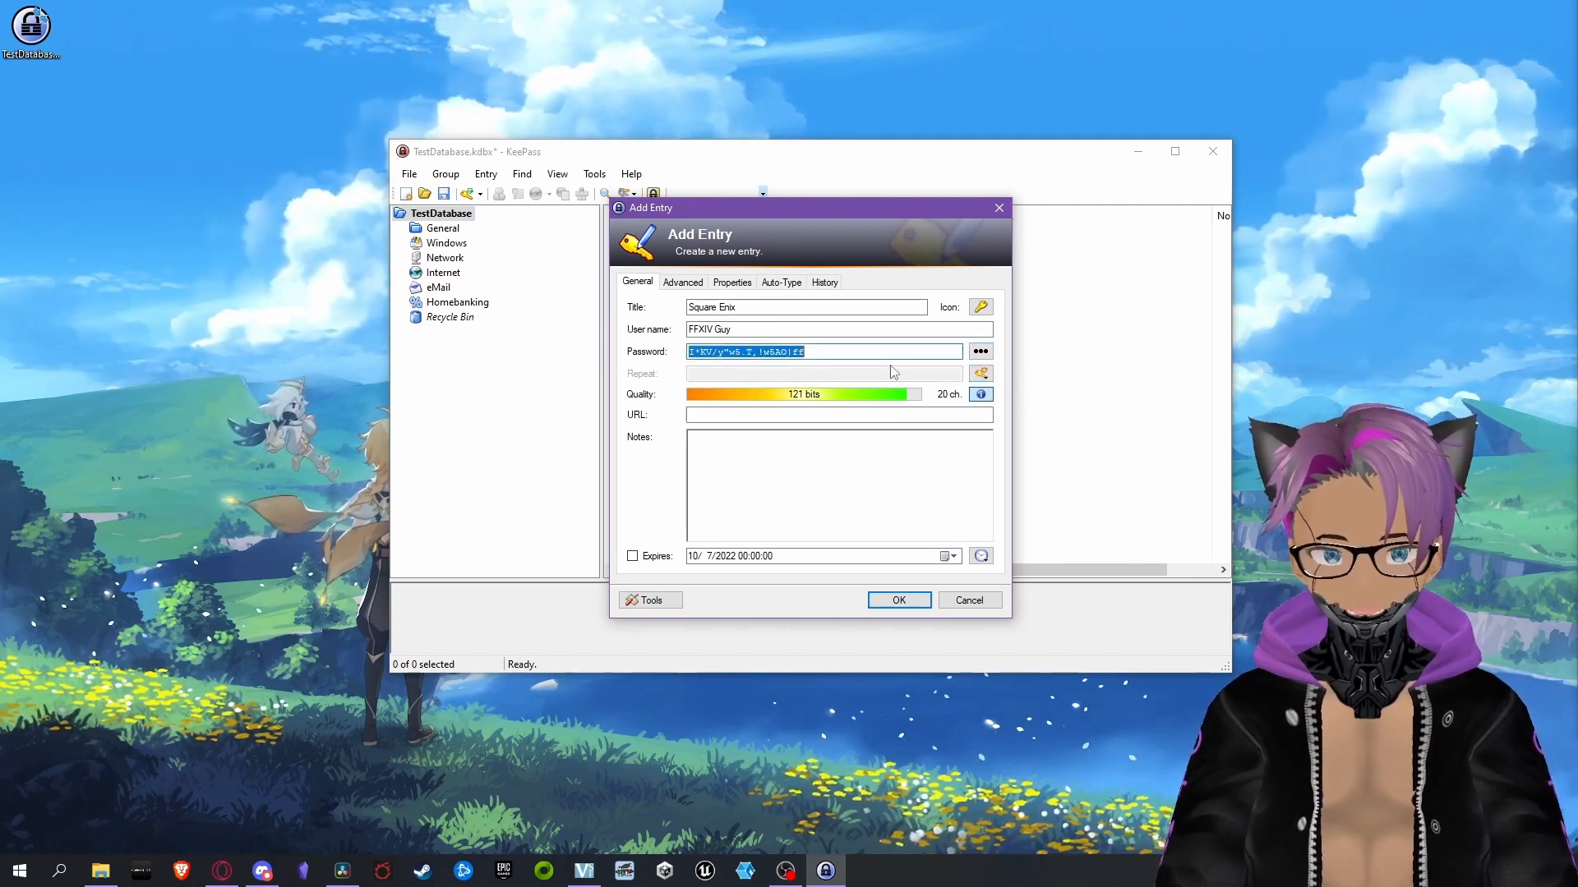
{"action": "left_click", "coordinate": [820, 351]}
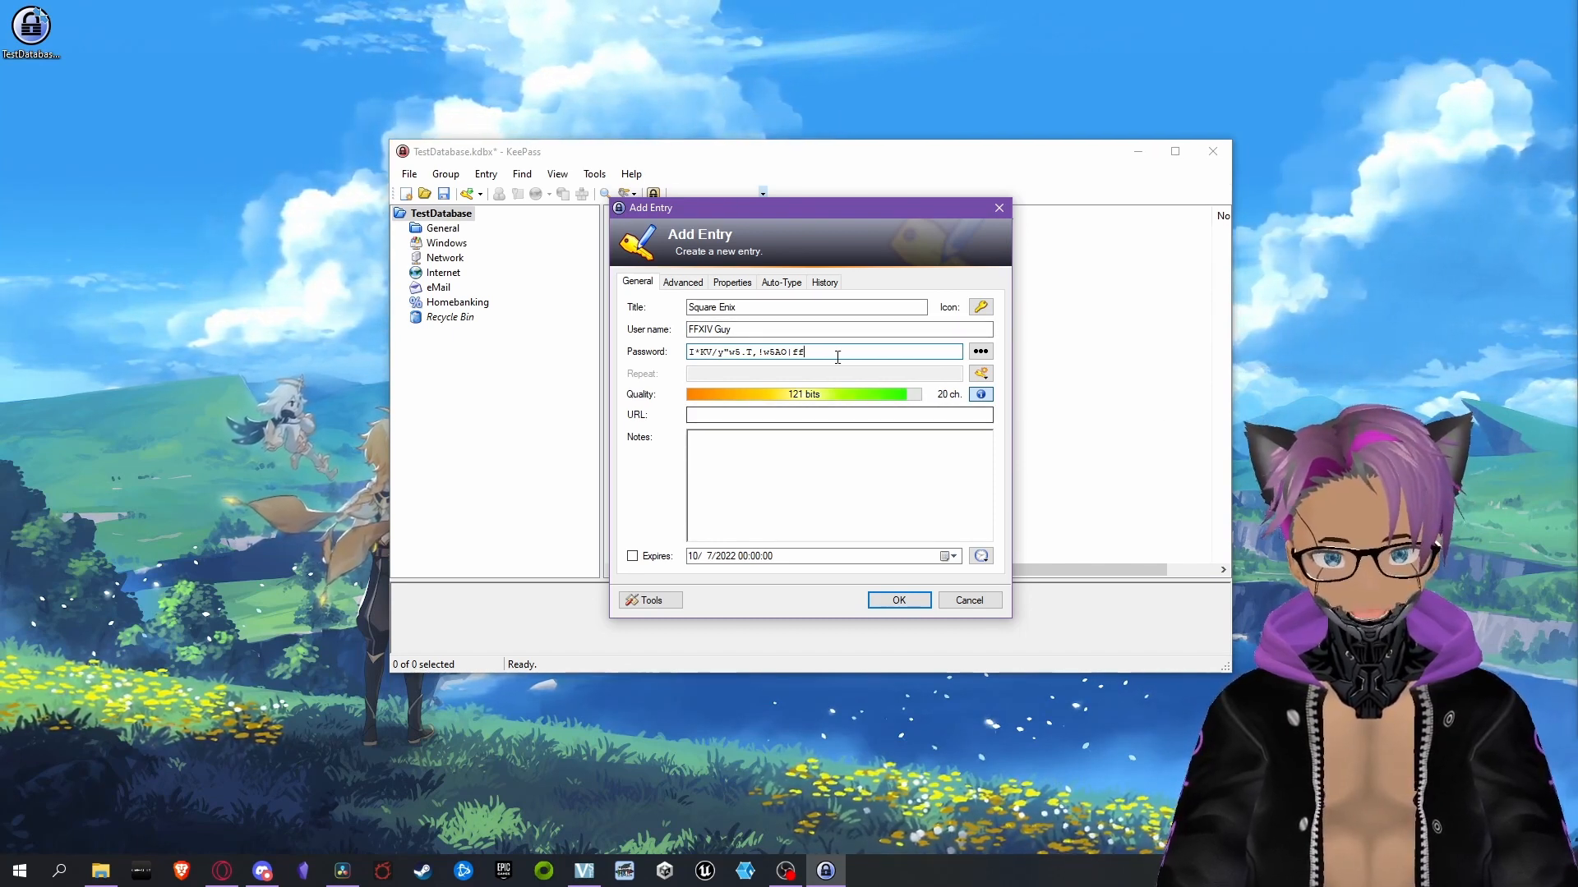
{"action": "left_click_drag", "start_coordinate": [807, 352], "coordinate": [690, 351]}
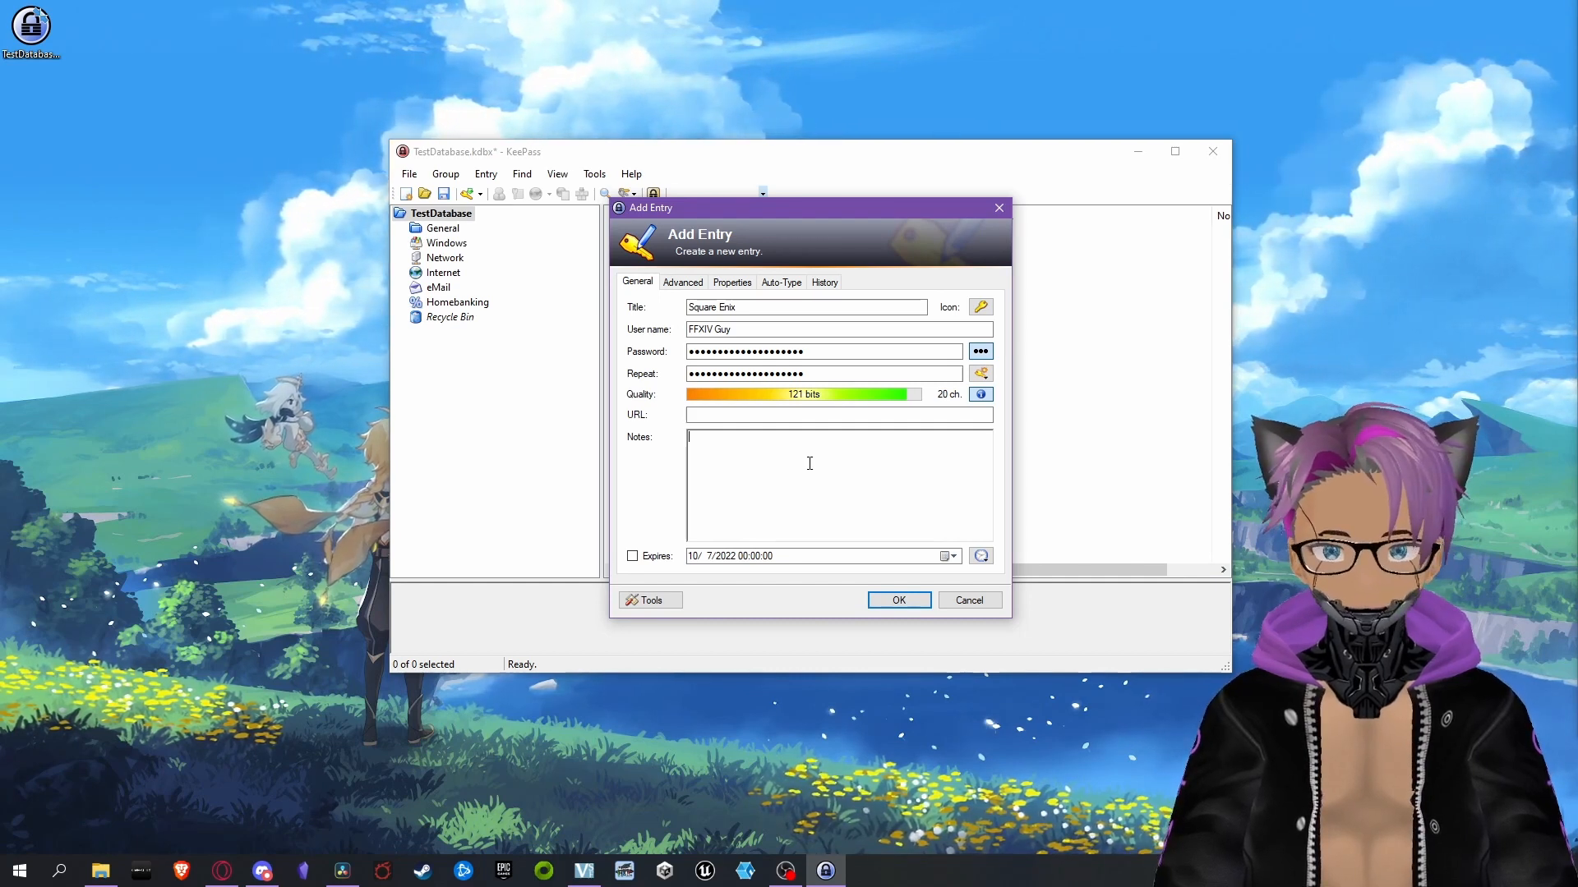
Try an expiry date of April 7, 2023 on the entry and switch its expiry back off
{"action": "left_click", "coordinate": [632, 558]}
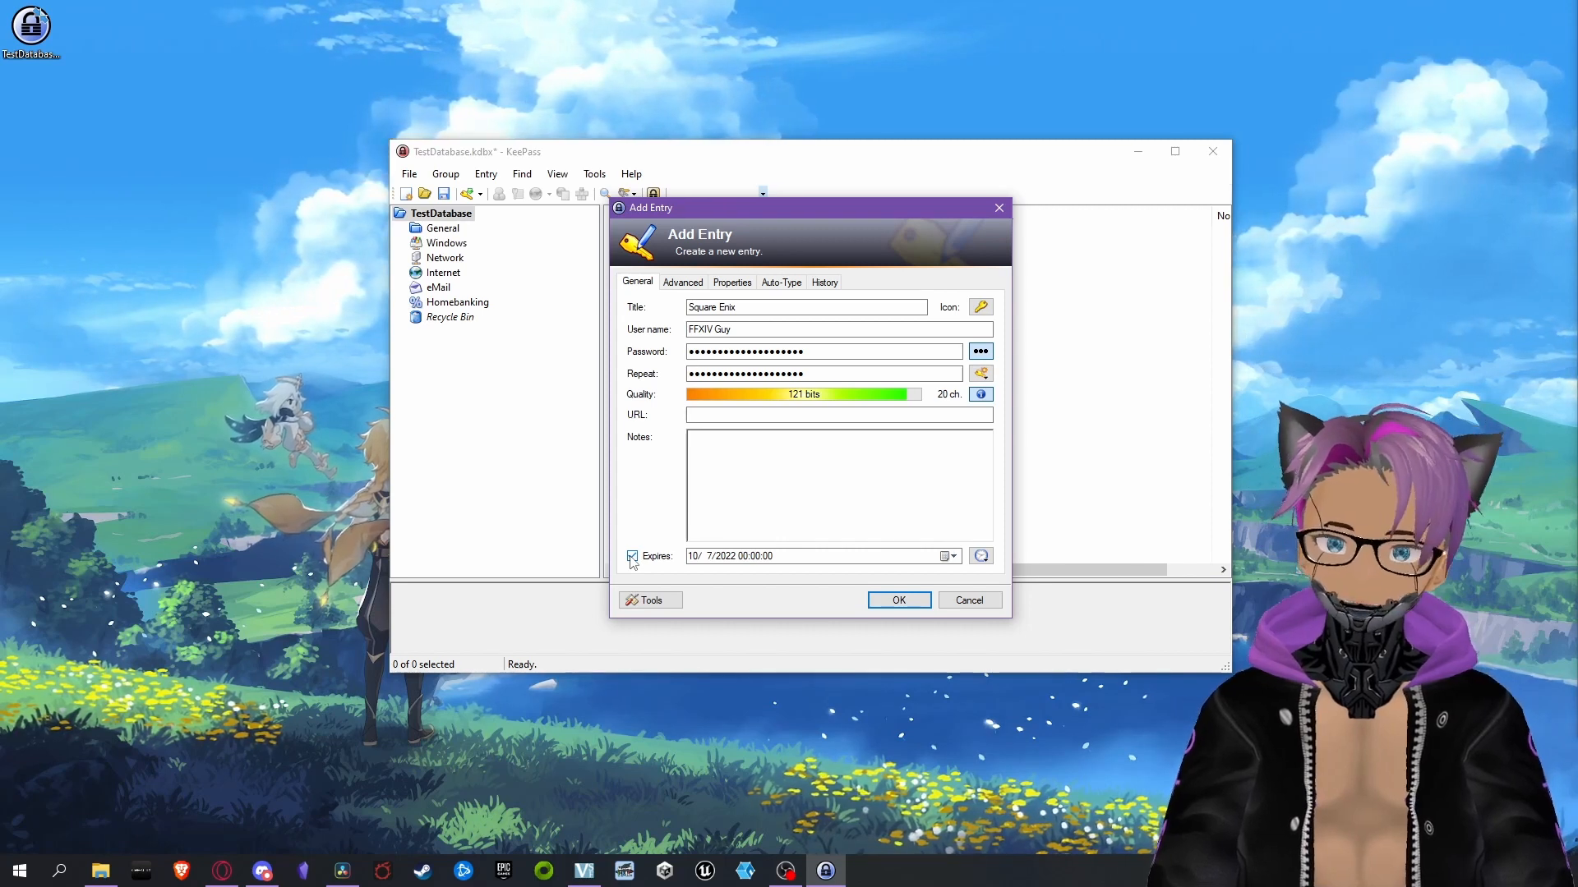
{"action": "left_click", "coordinate": [945, 557]}
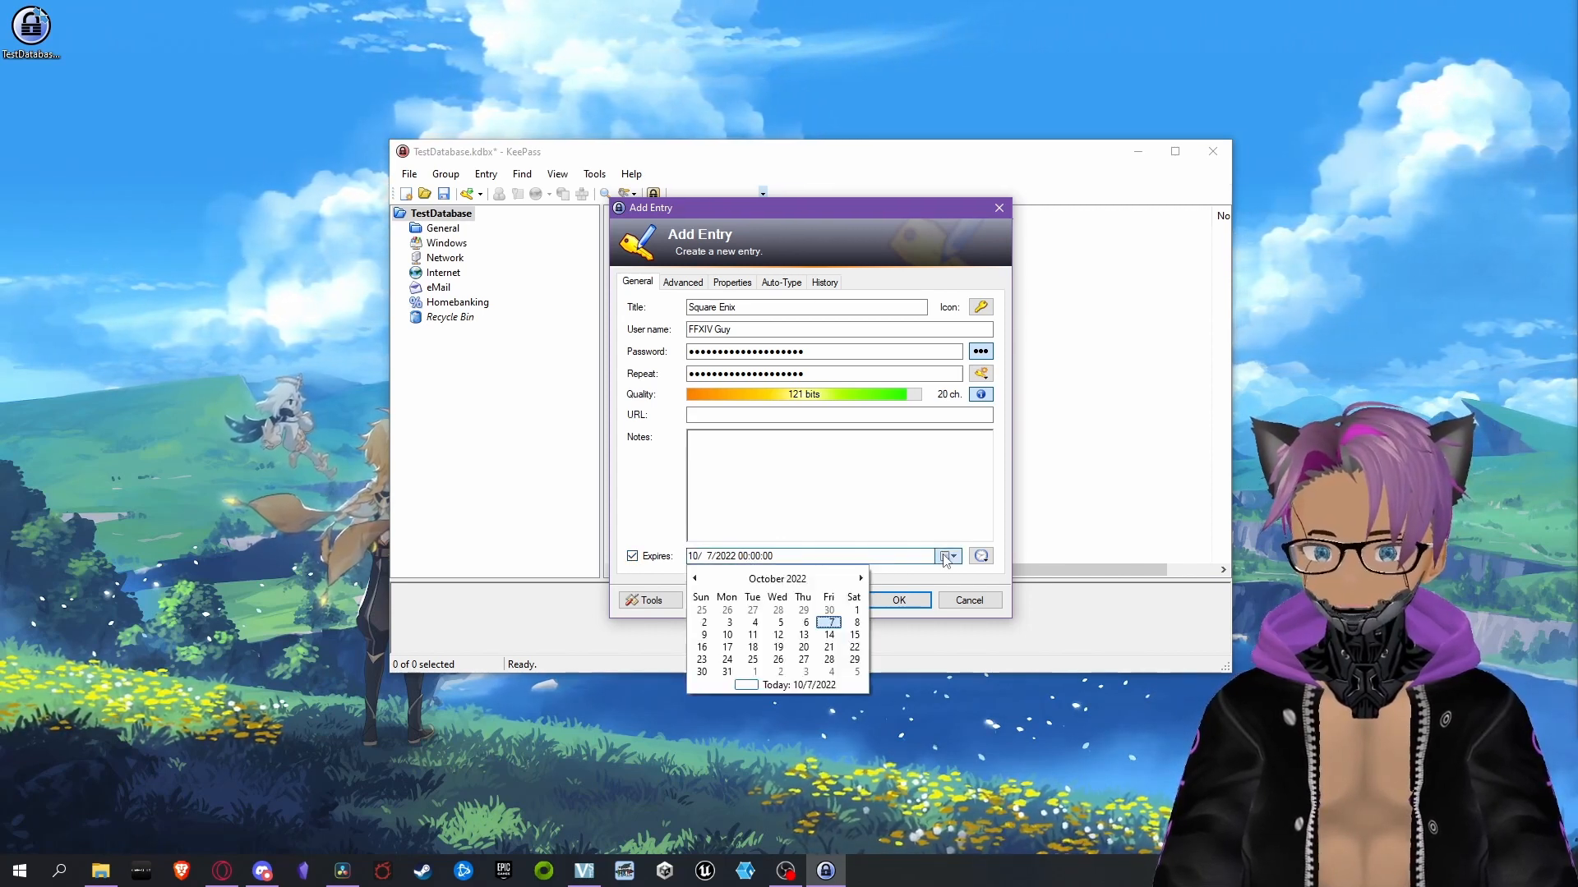
{"action": "left_click", "coordinate": [860, 578]}
{"action": "left_click", "coordinate": [861, 579]}
{"action": "left_click", "coordinate": [860, 578]}
{"action": "left_click", "coordinate": [860, 578]}
{"action": "left_click", "coordinate": [860, 579]}
{"action": "left_click", "coordinate": [860, 579]}
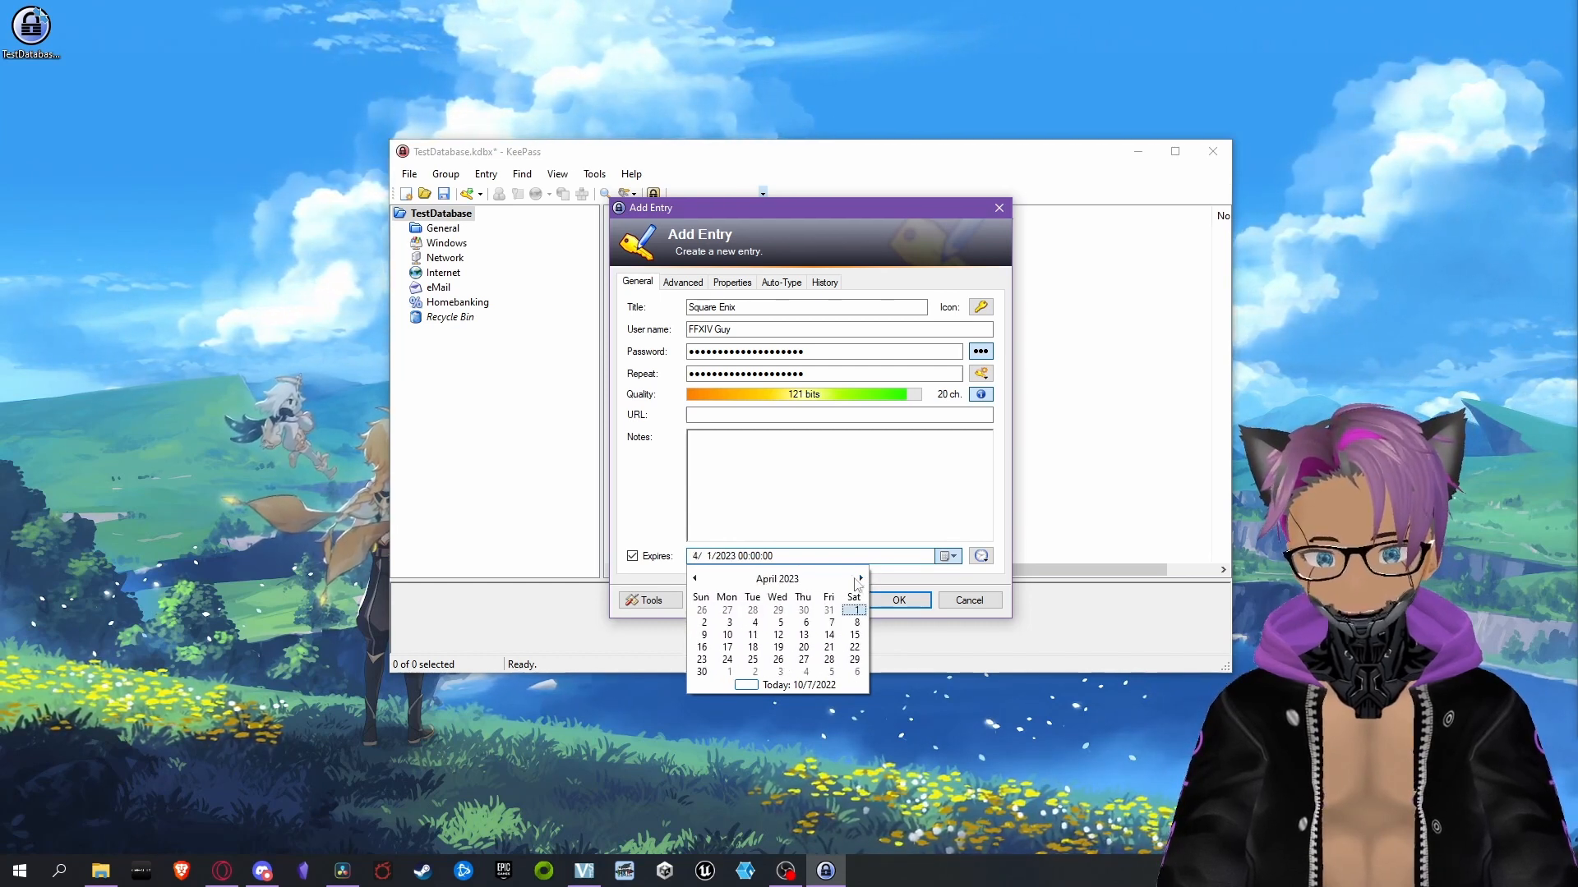
{"action": "left_click", "coordinate": [832, 623]}
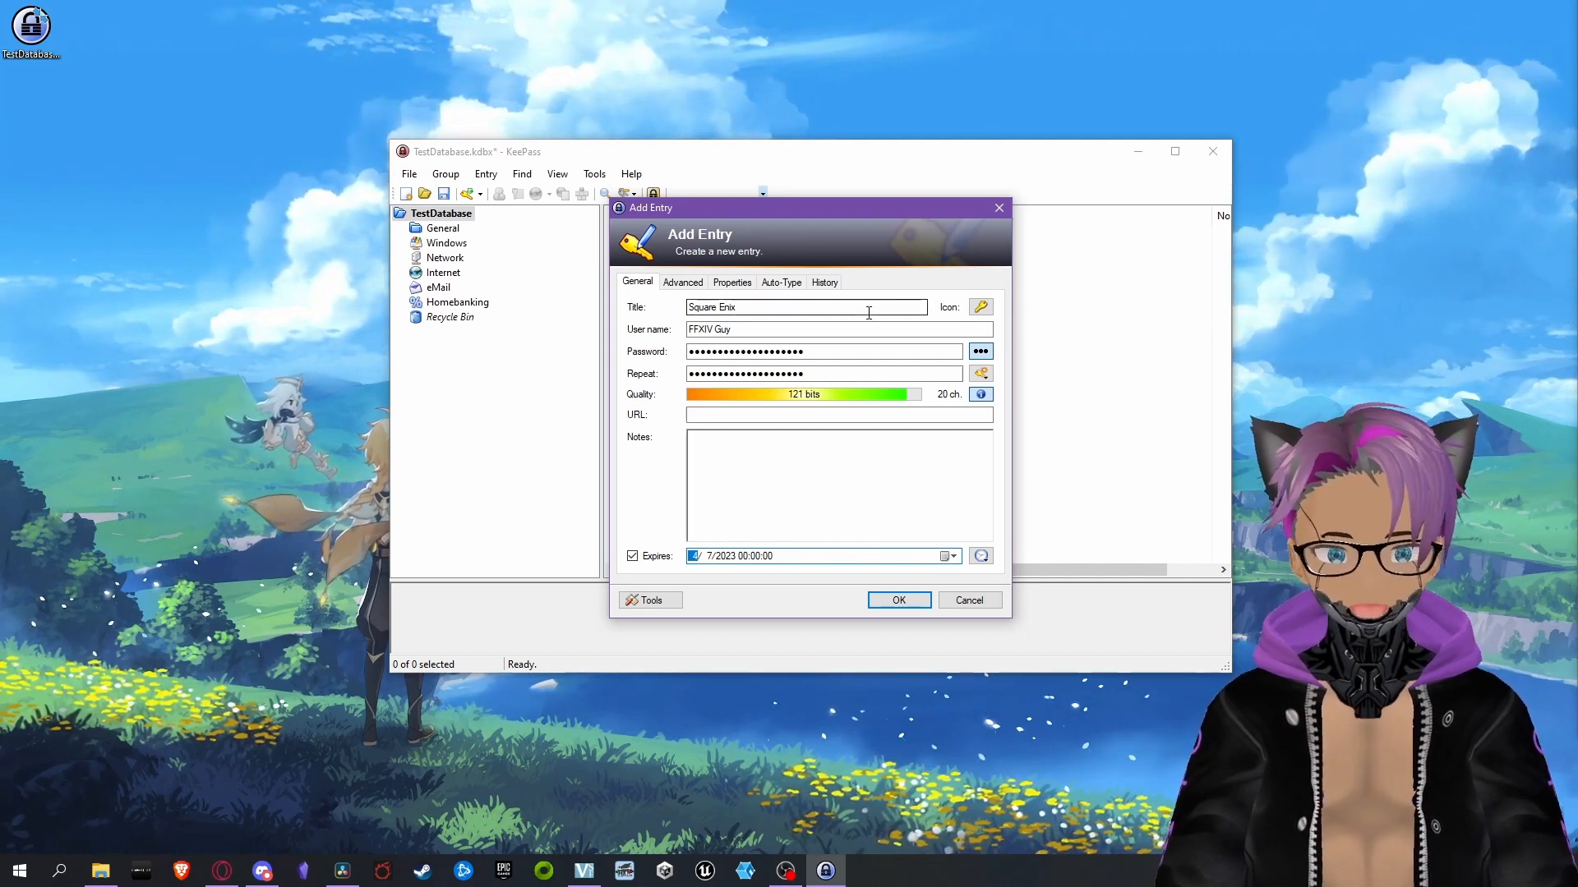
{"action": "left_click", "coordinate": [835, 352]}
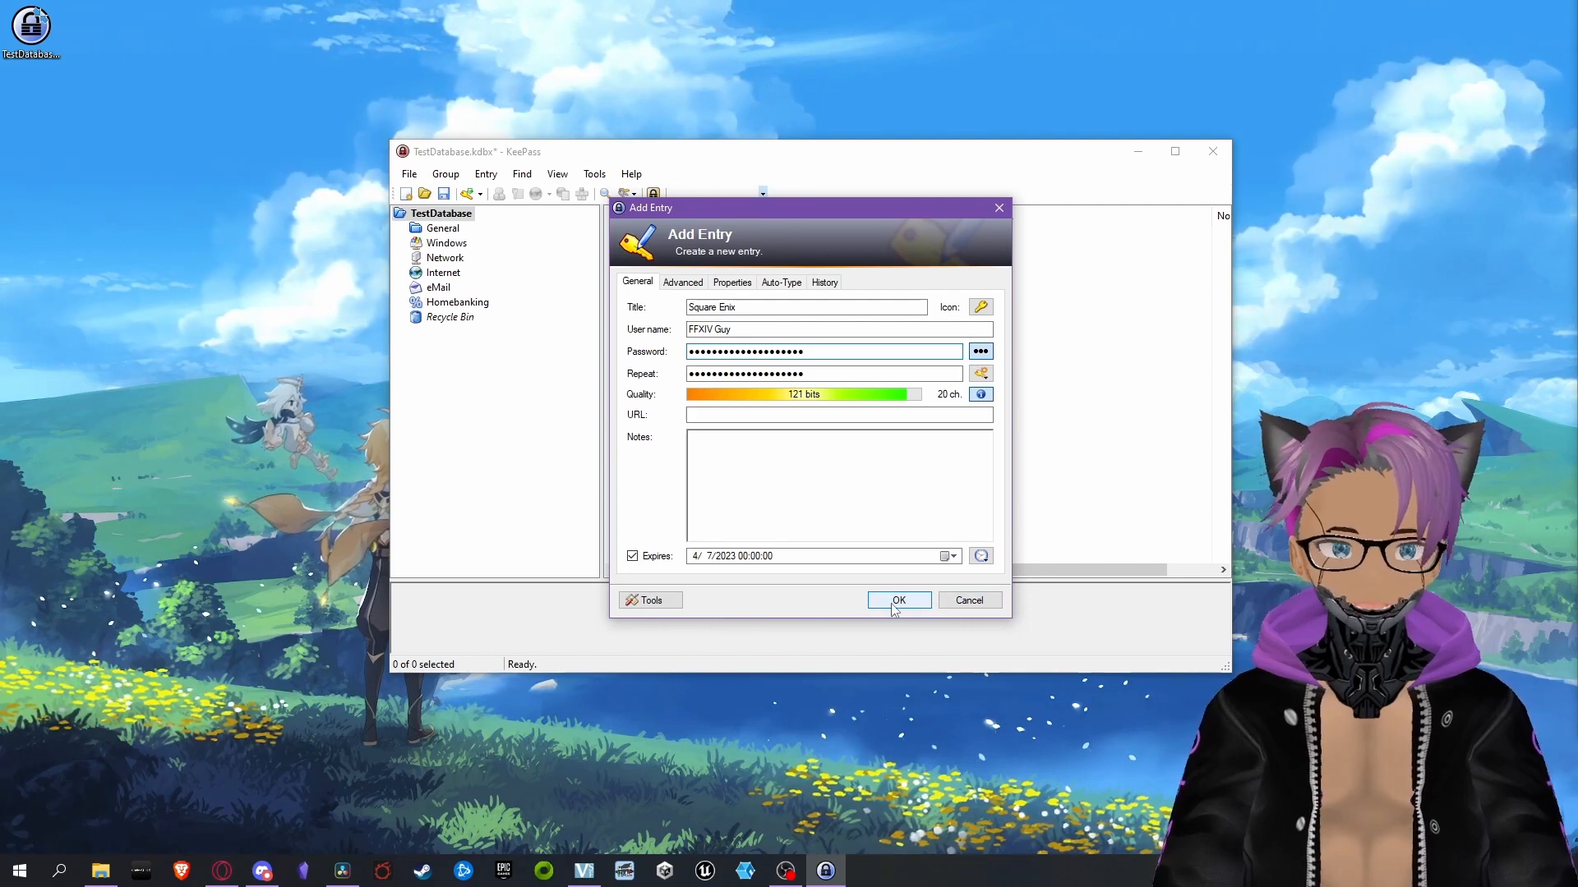
{"action": "left_click", "coordinate": [631, 556]}
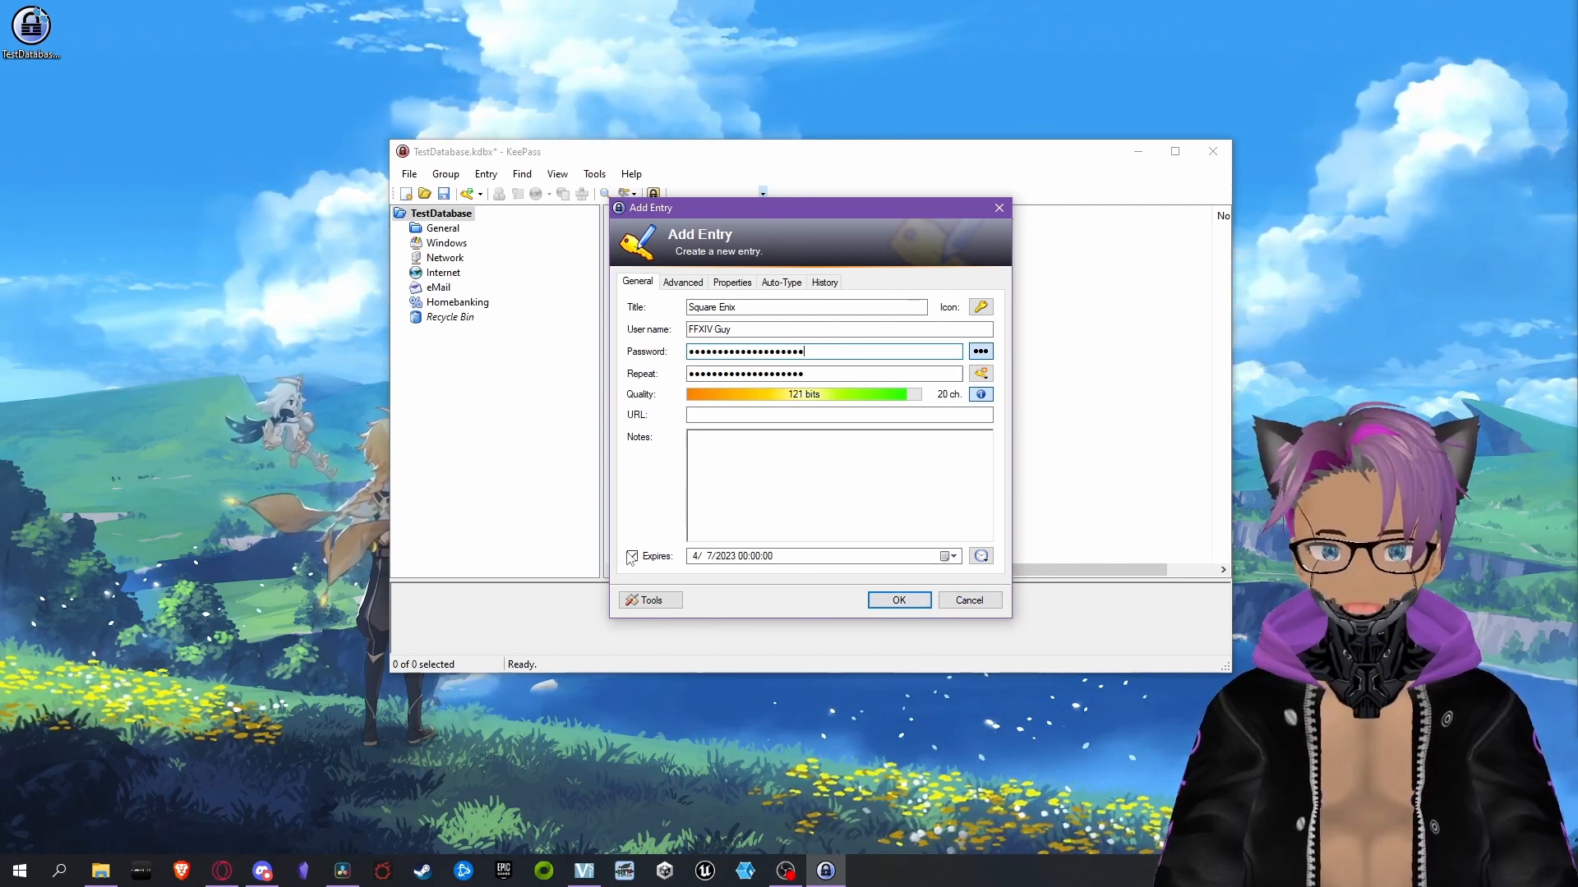
Save the completed Square Enix entry to the database and close the database window
{"action": "left_click", "coordinate": [893, 604]}
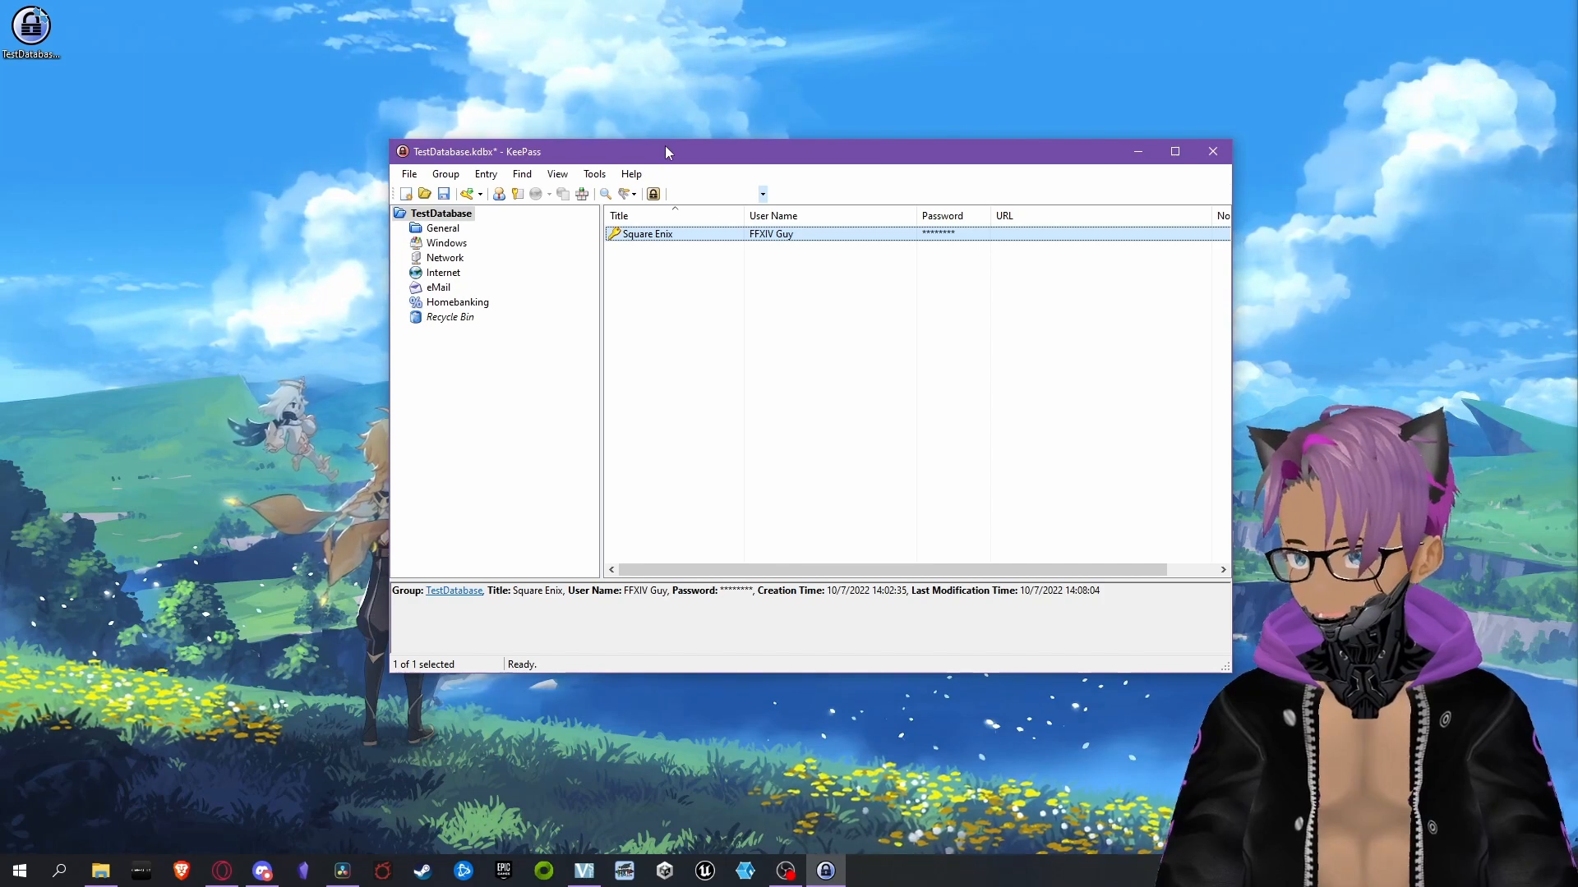
{"action": "key", "text": "ctrl+s"}
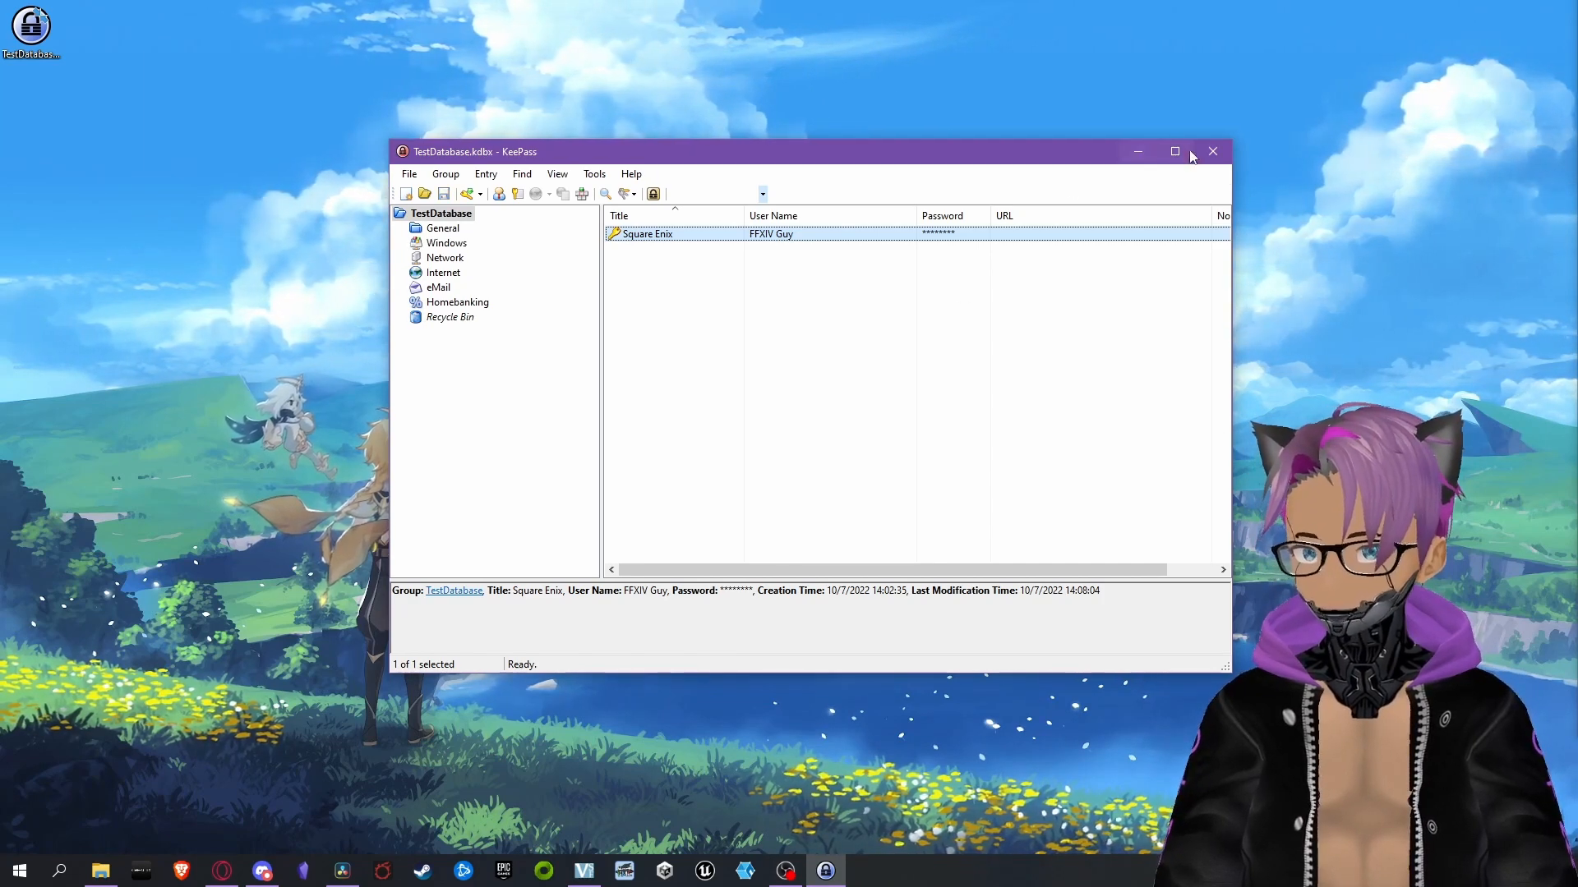
{"action": "left_click", "coordinate": [1212, 151]}
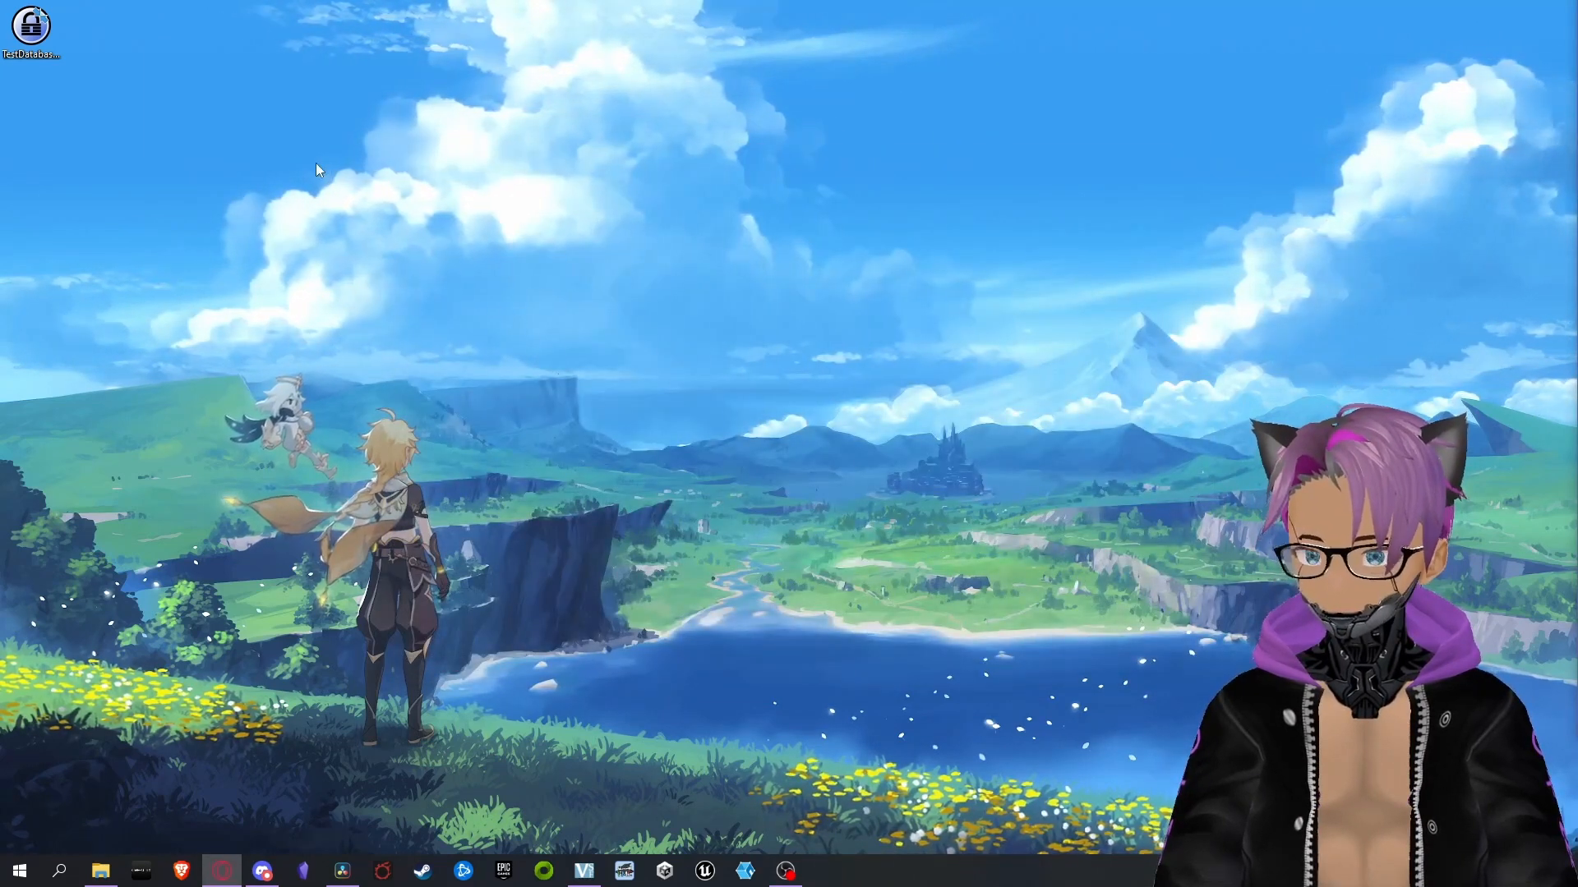
Move the TestDatabase.kdbx file away from the desktop's corner and reopen it with the master password
{"action": "left_click_drag", "start_coordinate": [41, 38], "coordinate": [477, 206]}
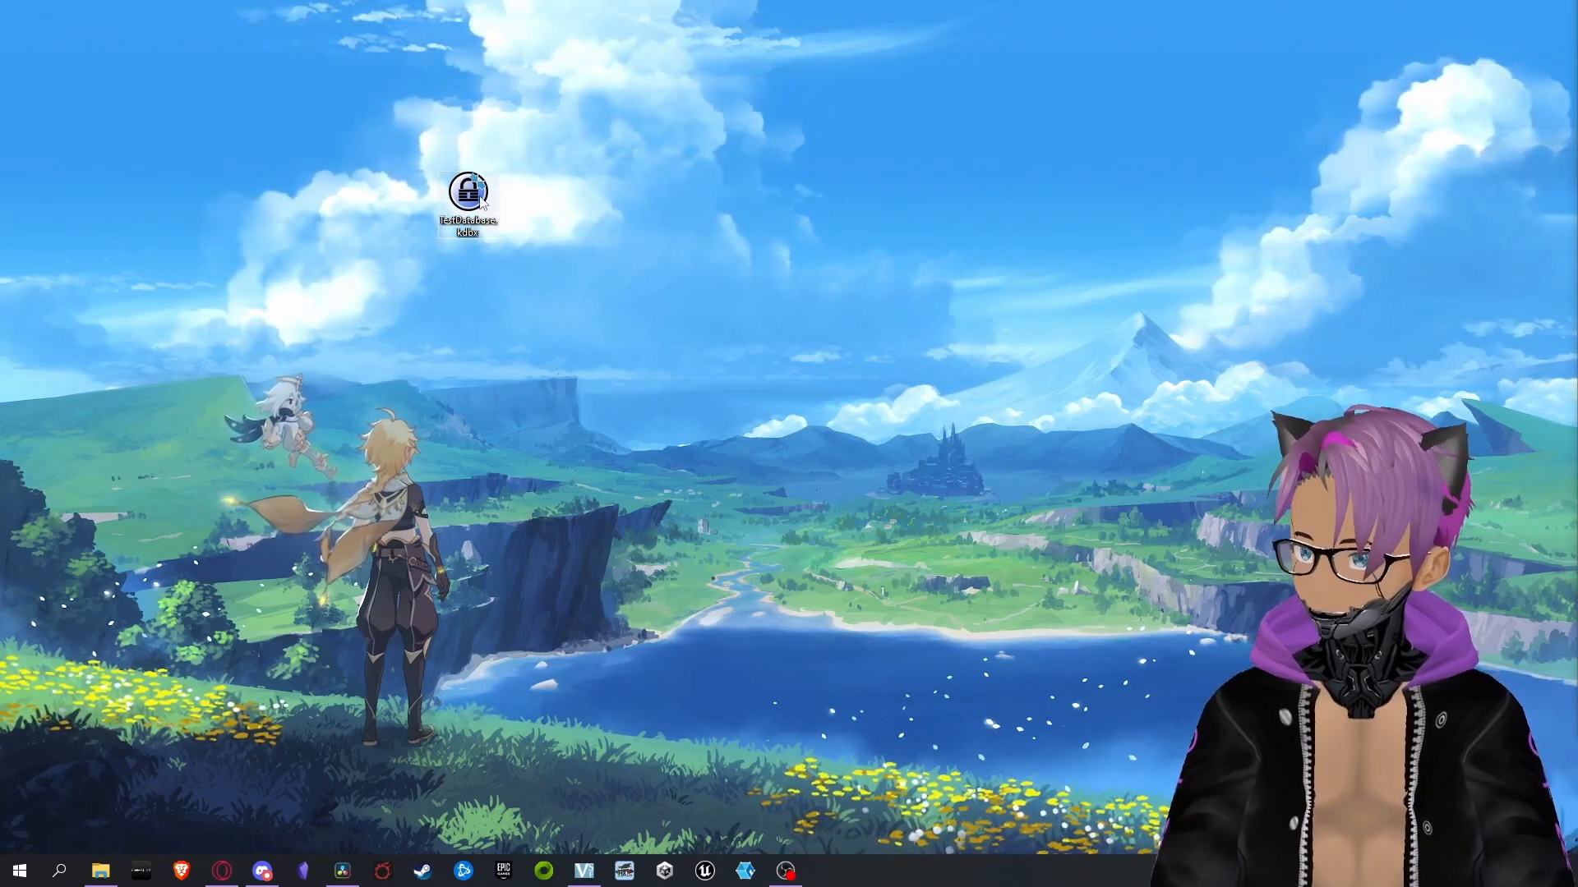
{"action": "left_click", "coordinate": [481, 201]}
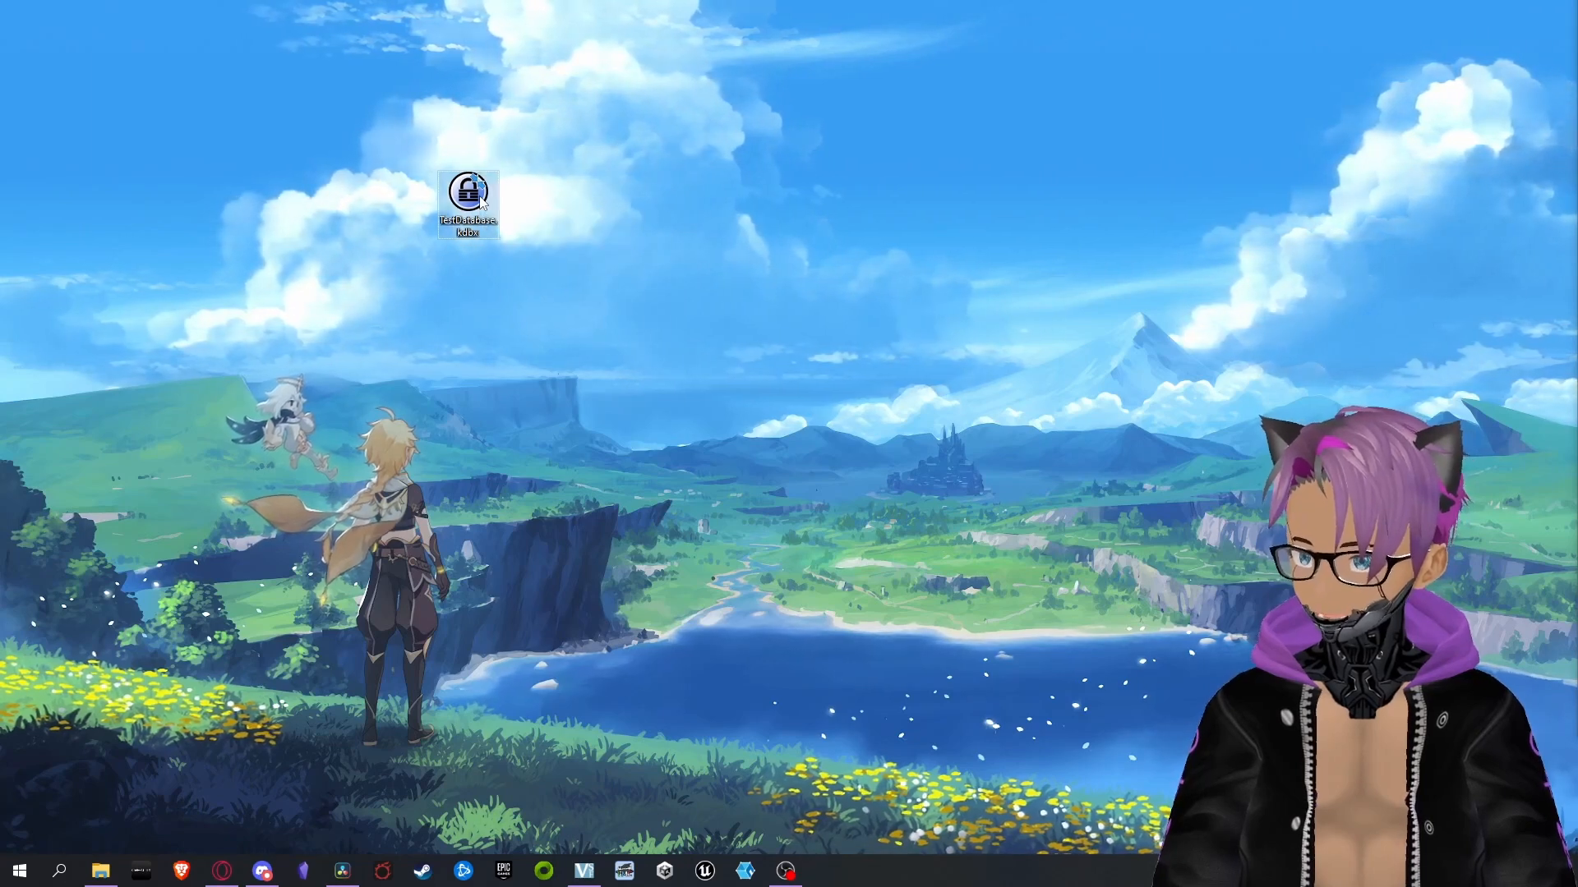
{"action": "double_click", "coordinate": [481, 201]}
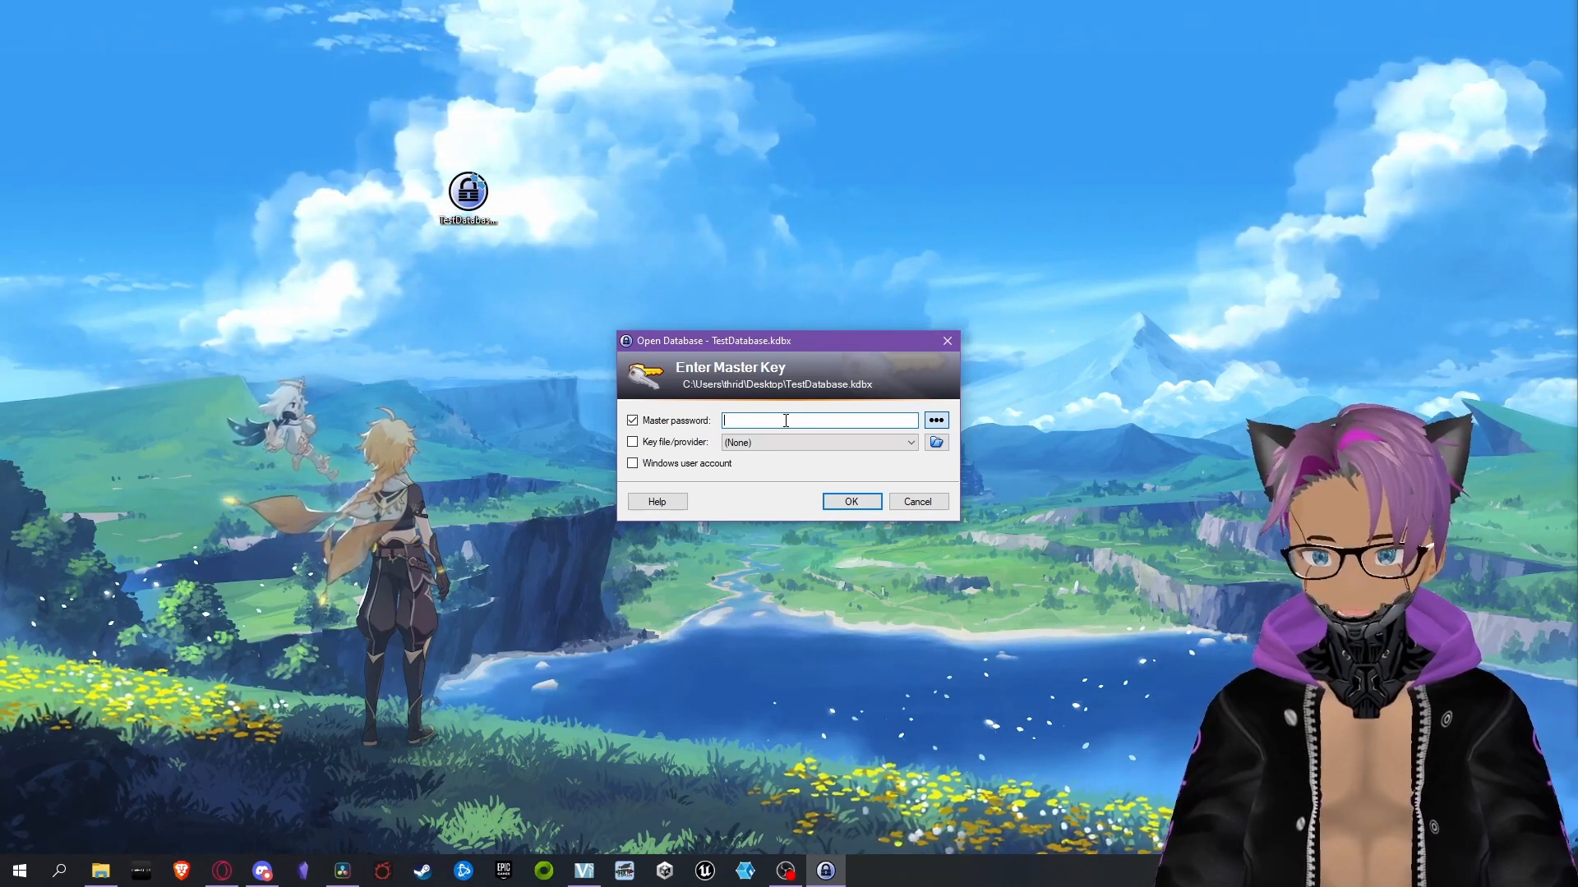
{"action": "type", "text": "••••••••••••••••••••••••••••••••••"}
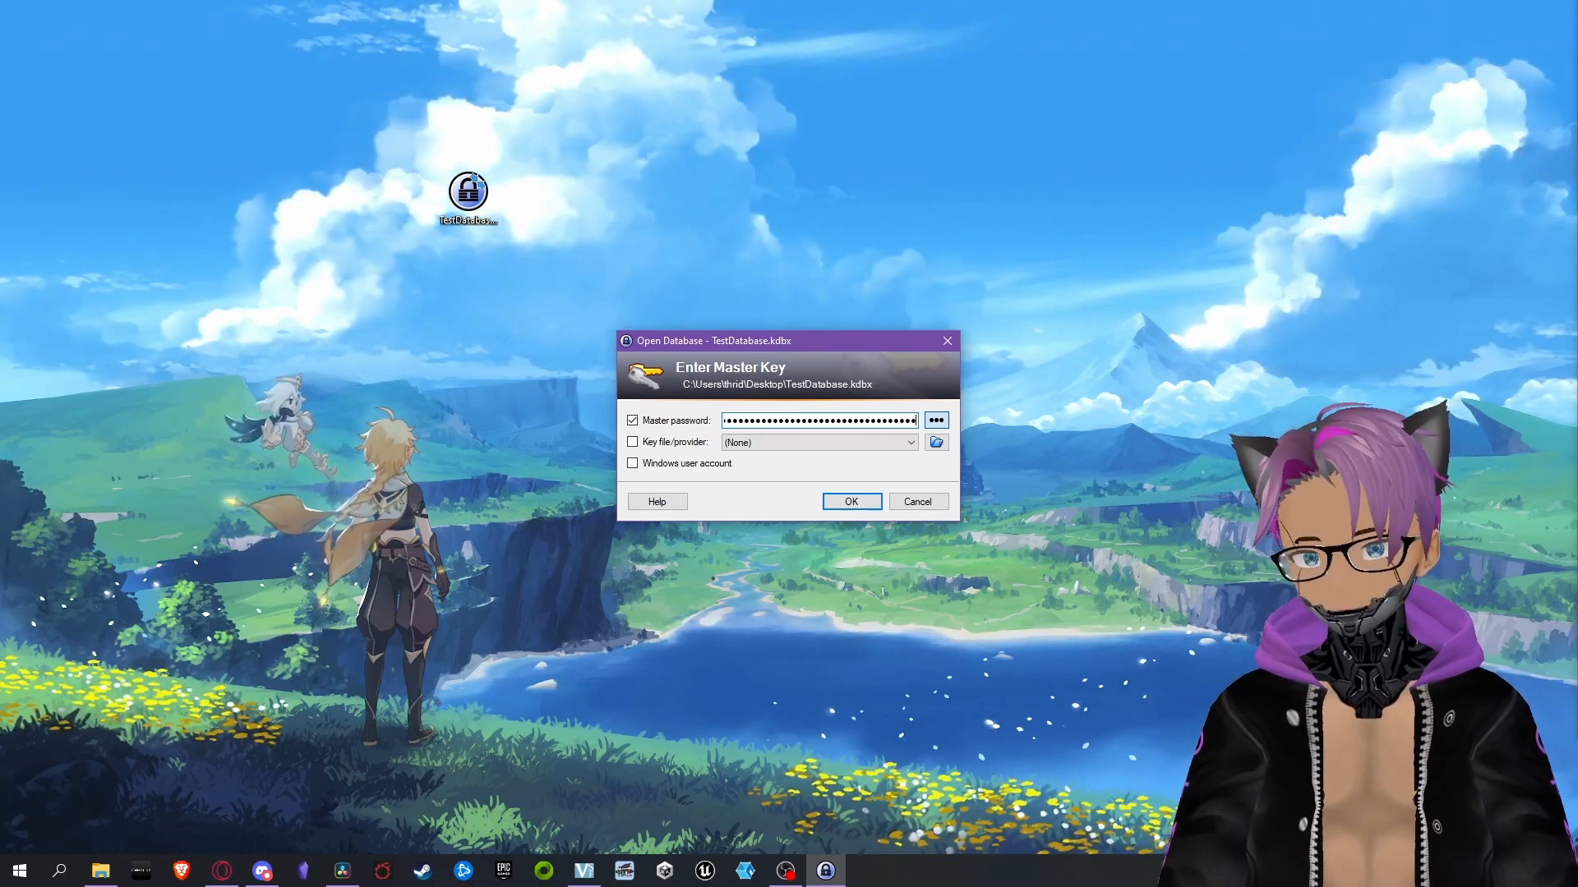
{"action": "key", "text": "Return"}
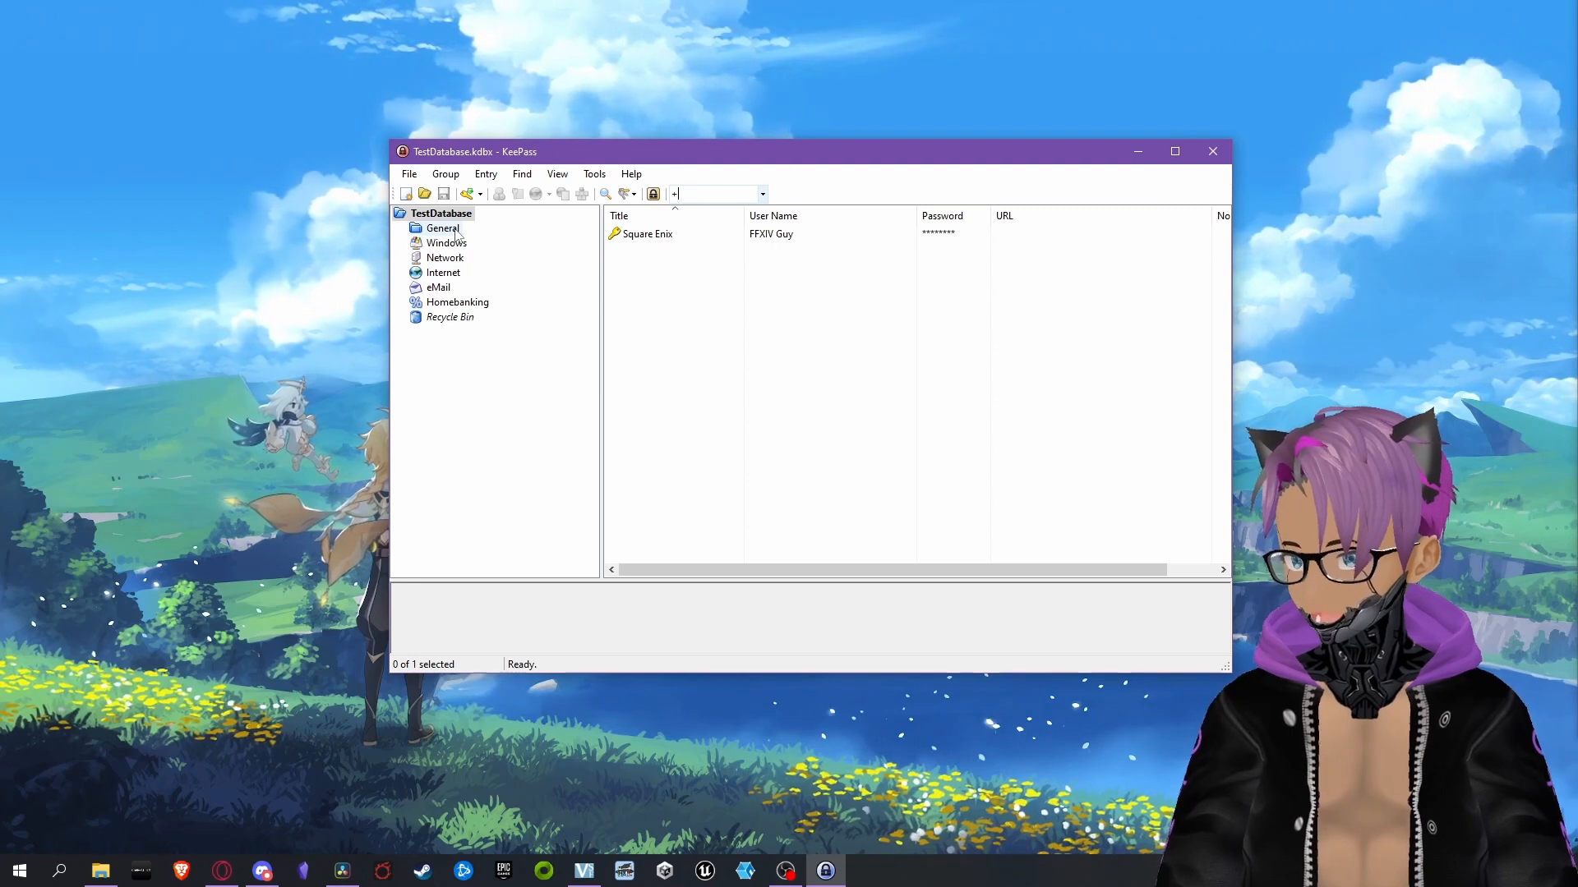
Look through the Windows, Network, Internet, eMail and Homebanking groups of the database
{"action": "left_click", "coordinate": [448, 245]}
{"action": "left_click", "coordinate": [448, 259]}
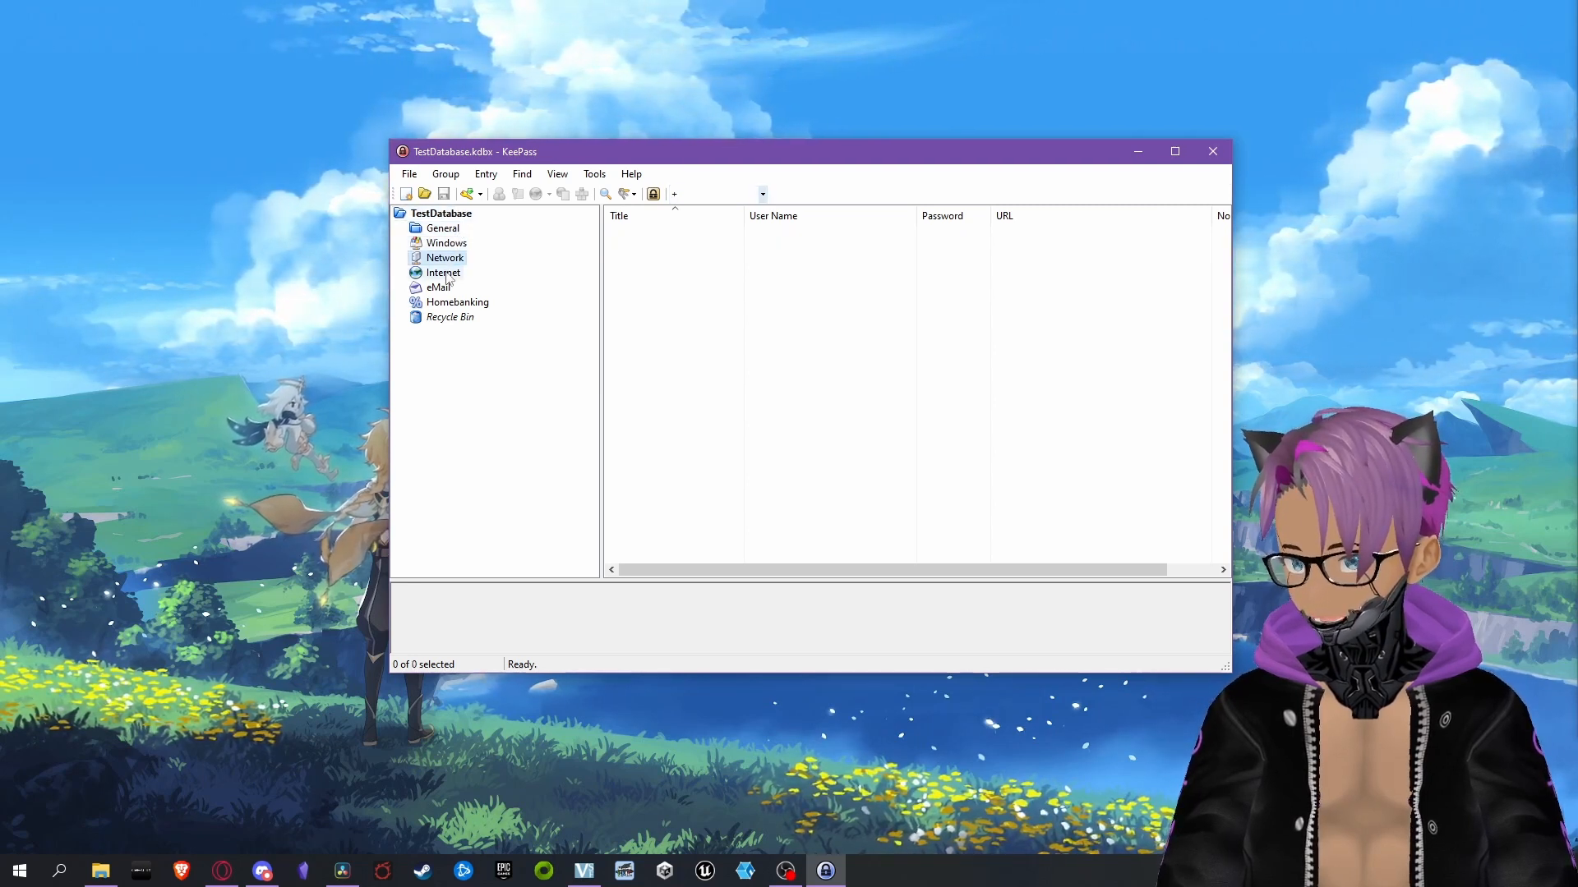
{"action": "left_click", "coordinate": [448, 273]}
{"action": "left_click", "coordinate": [450, 289]}
{"action": "left_click", "coordinate": [474, 304]}
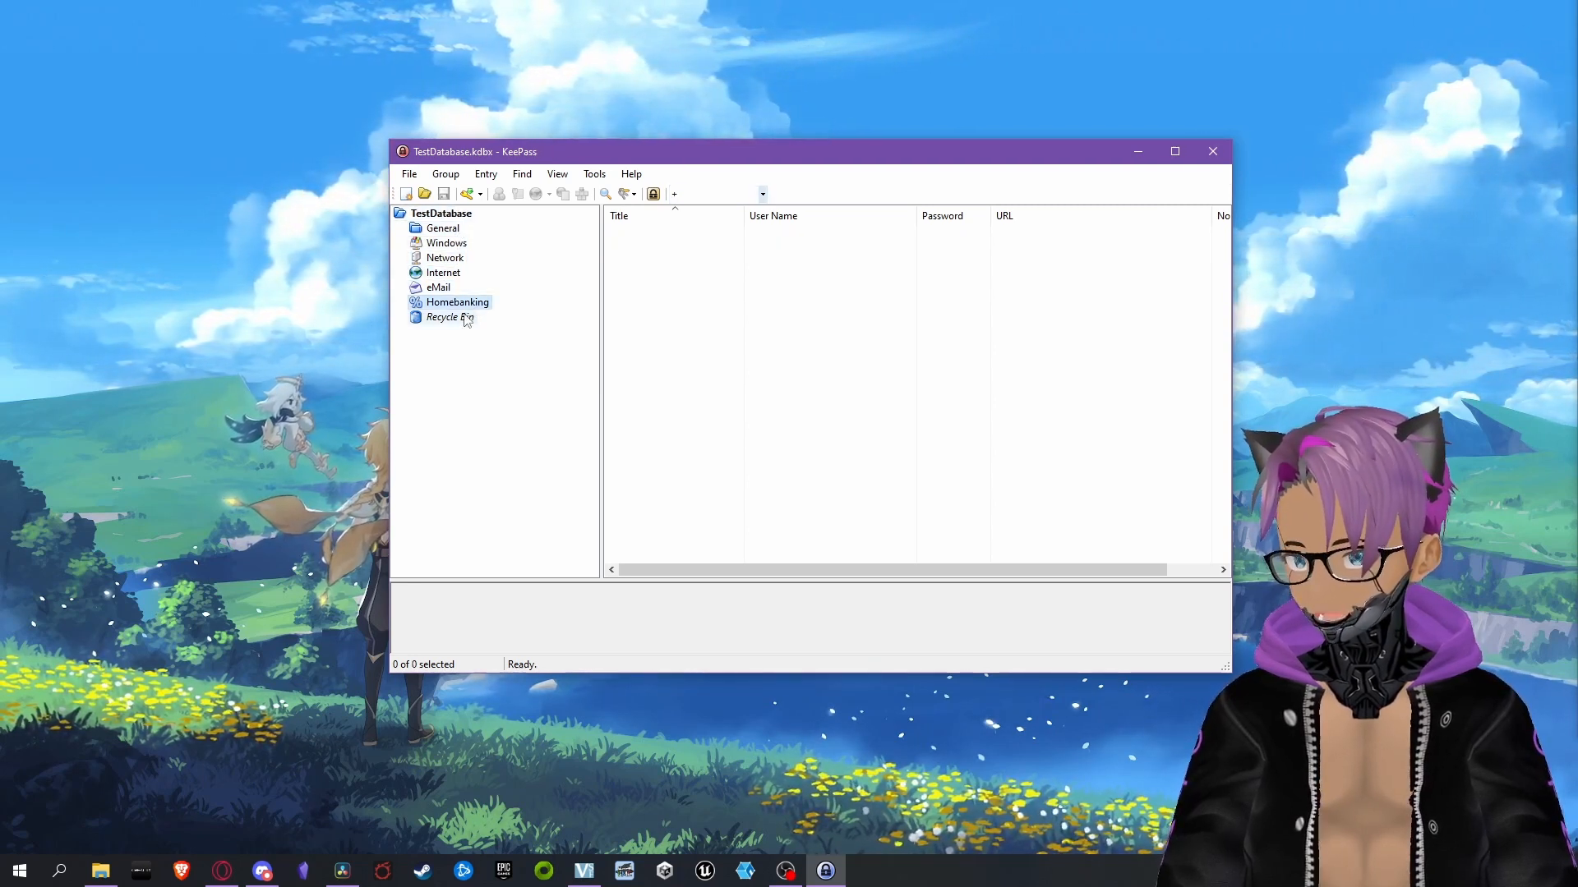
Empty the database's Recycle Bin of its sample entries and return to the TestDatabase root group
{"action": "left_click", "coordinate": [466, 216]}
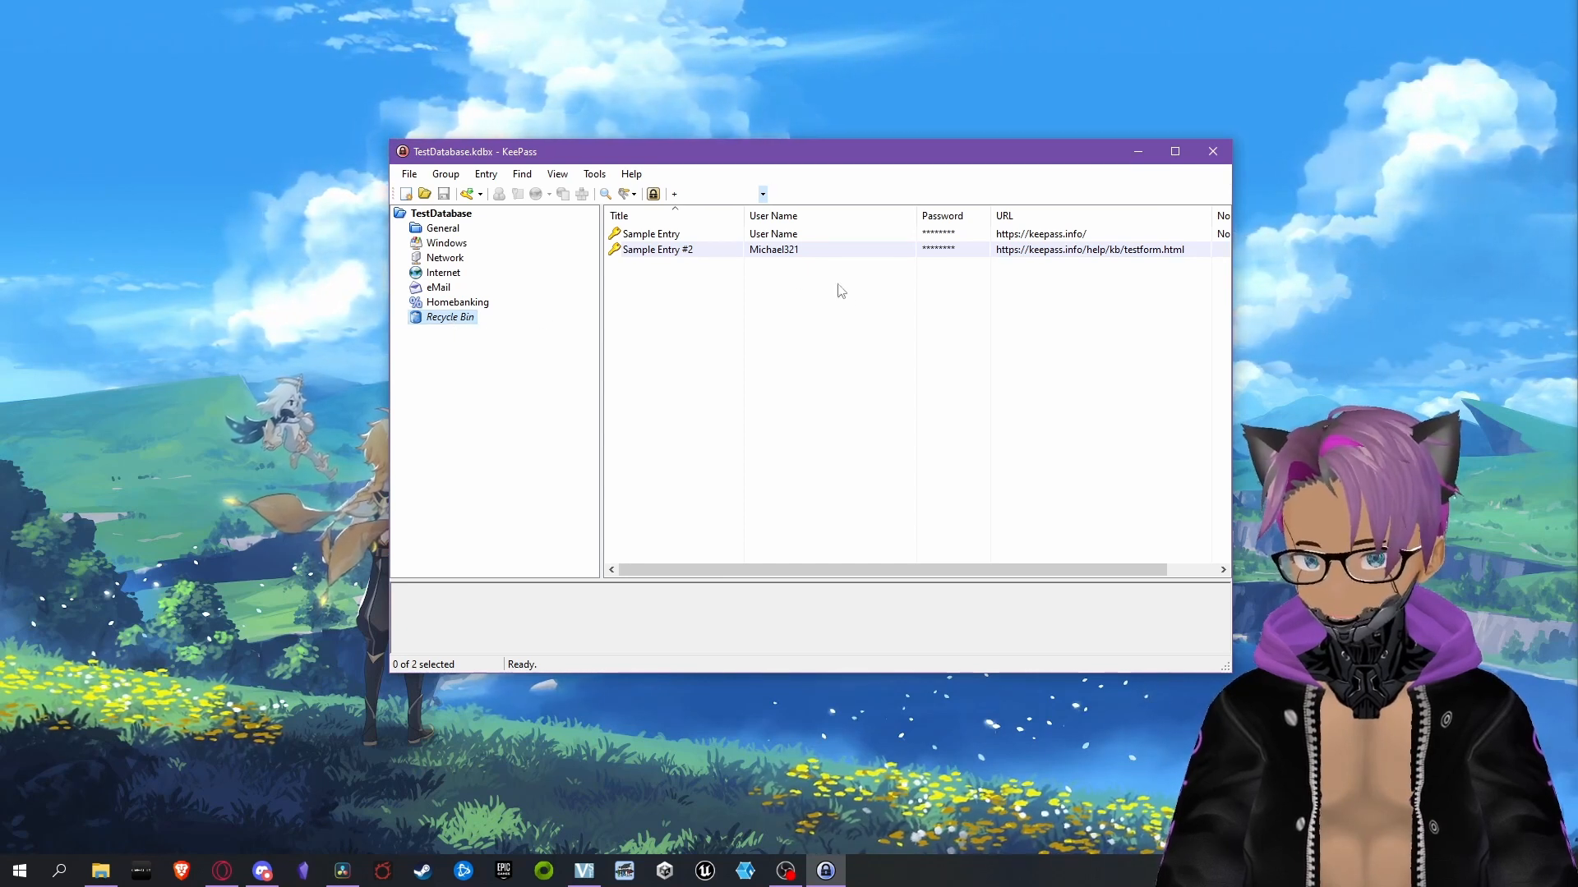
{"action": "right_click", "coordinate": [468, 322]}
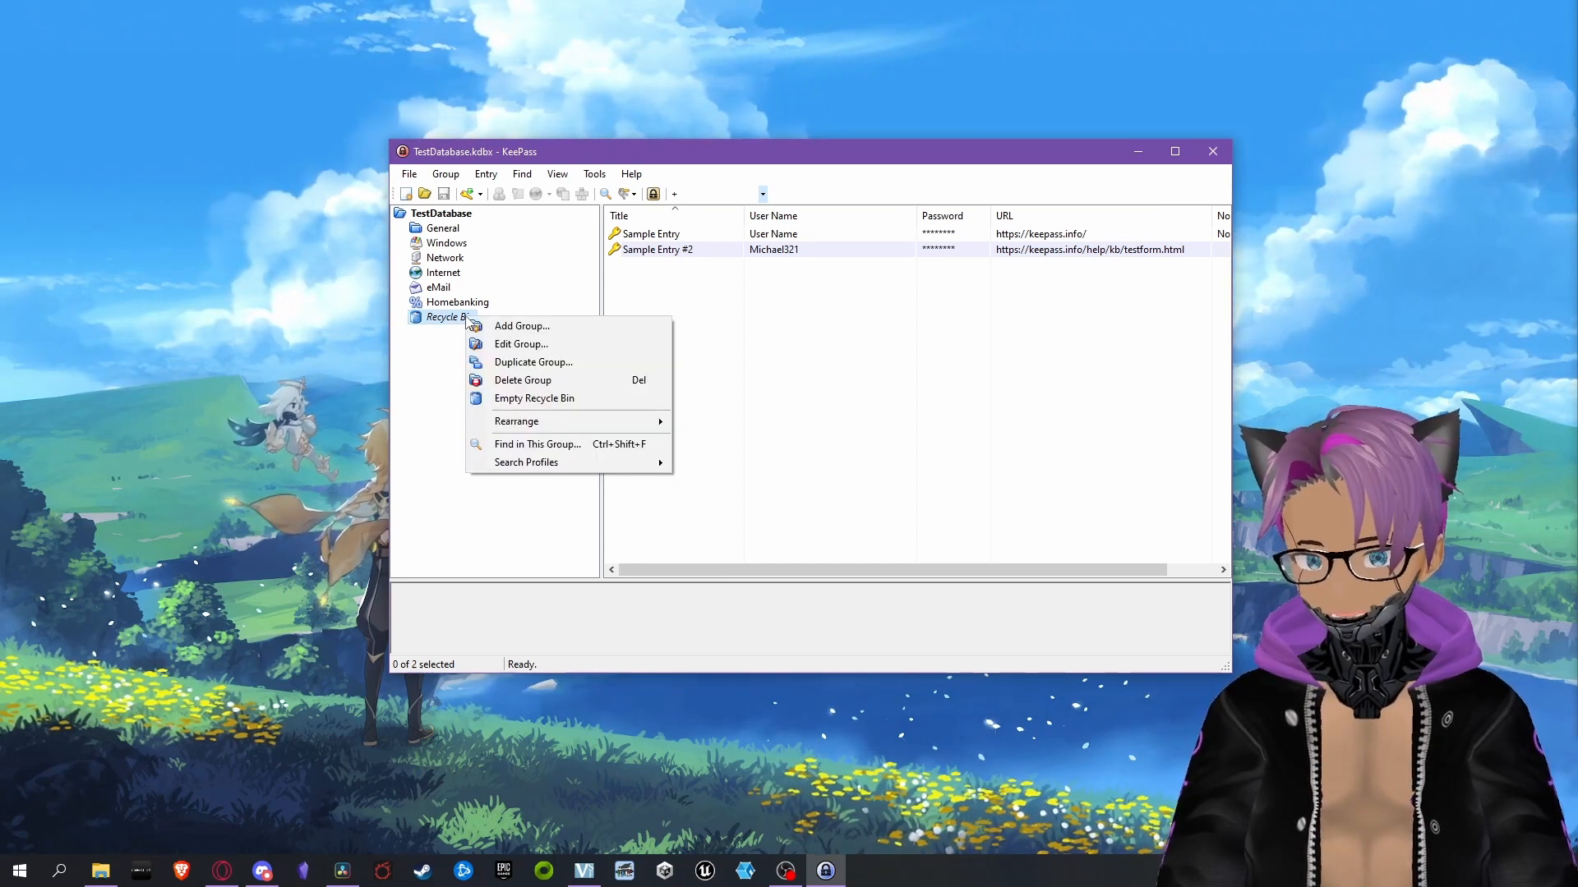
{"action": "left_click", "coordinate": [557, 402]}
{"action": "left_click", "coordinate": [833, 461]}
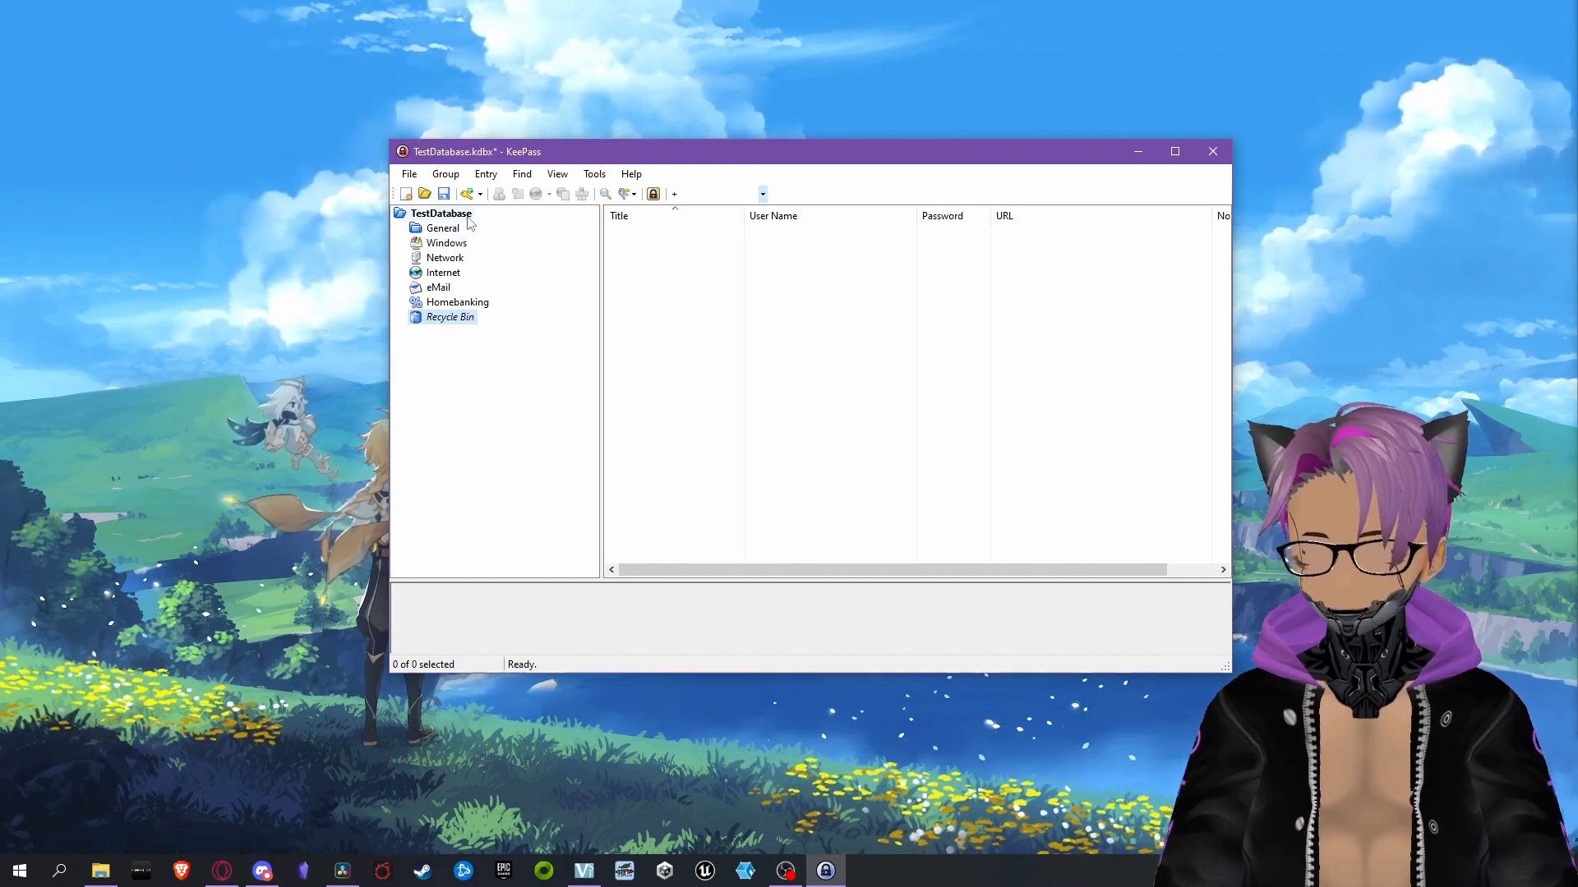
{"action": "left_click", "coordinate": [442, 214]}
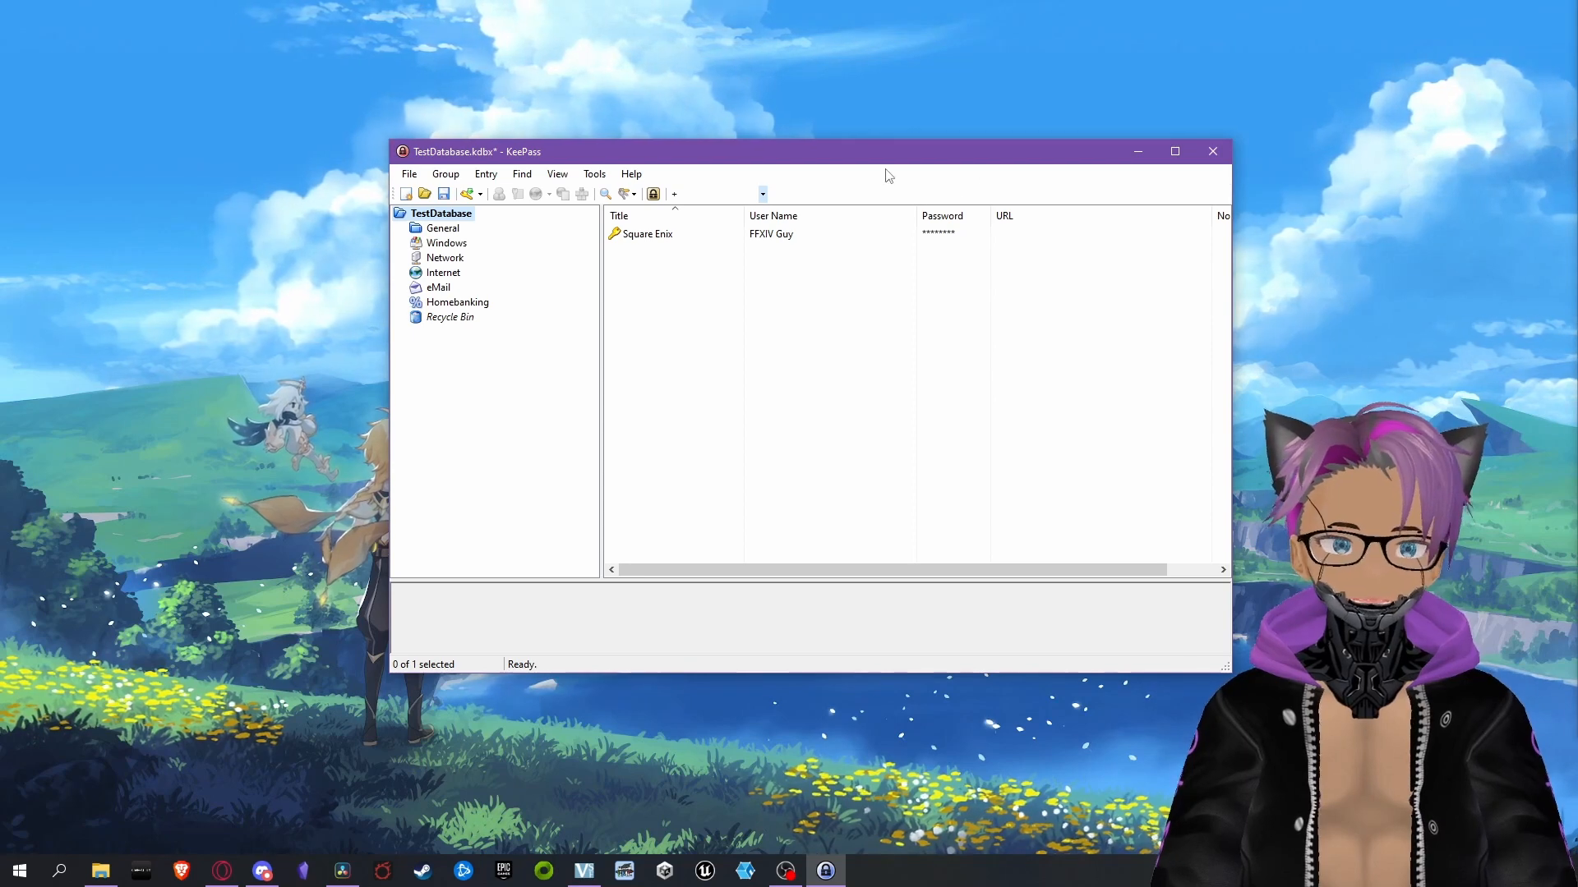
Move the database window aside to free up desktop space and launch Notepad with a blank document
{"action": "left_click_drag", "start_coordinate": [896, 162], "coordinate": [604, 165]}
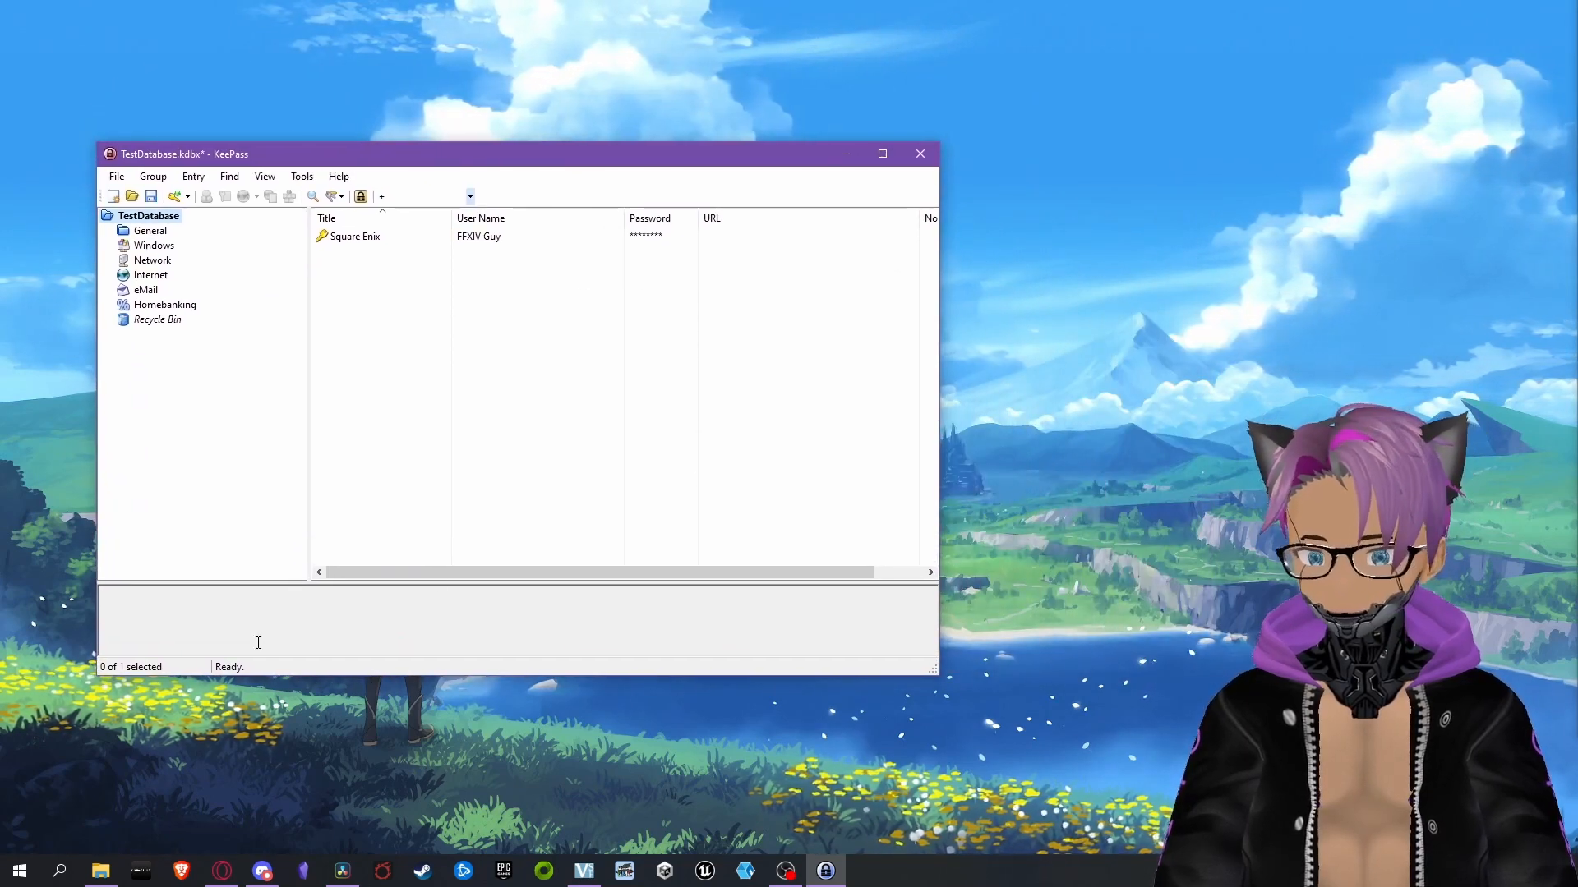
{"action": "left_click", "coordinate": [19, 871]}
{"action": "type", "text": "notepad"}
{"action": "left_click", "coordinate": [169, 431]}
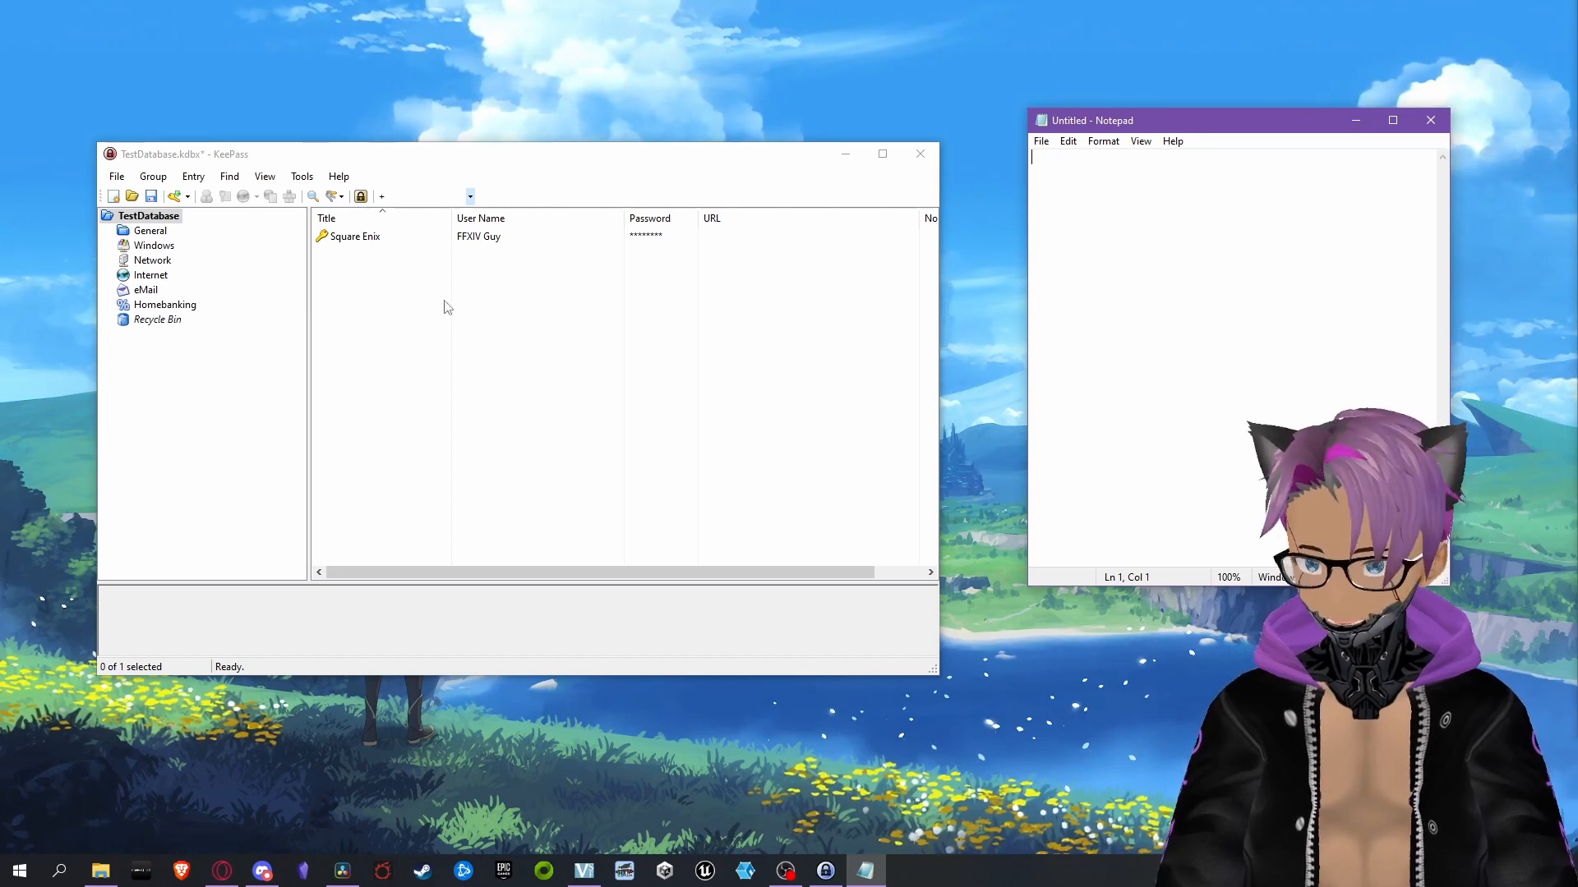
Check the Square Enix entry's details, and copy its user name into the blank Notepad document
{"action": "double_click", "coordinate": [366, 239]}
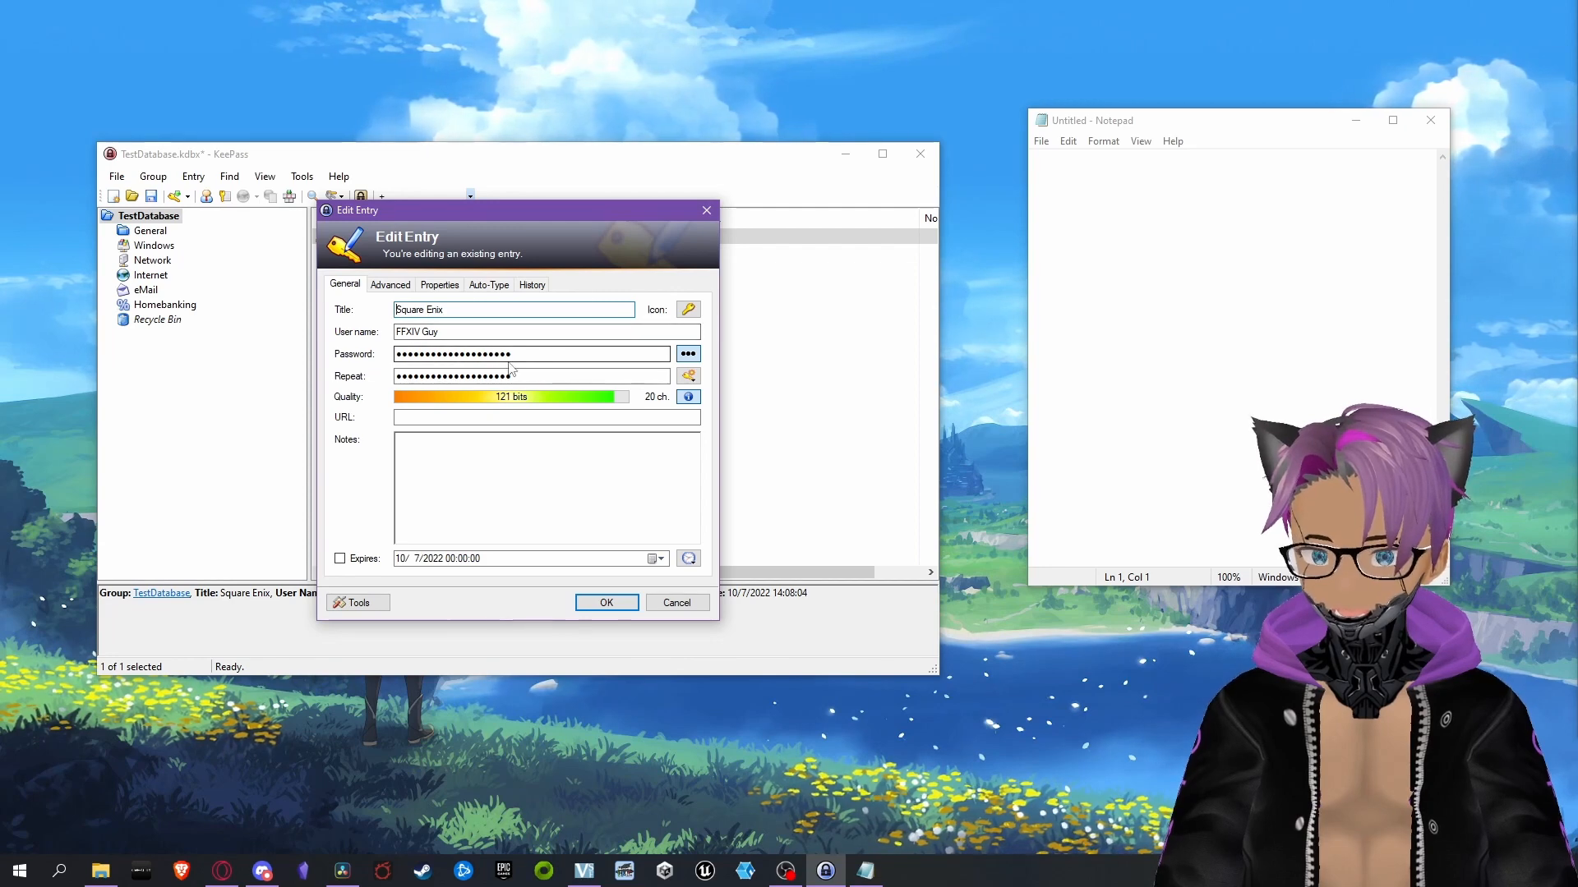
{"action": "left_click", "coordinate": [608, 604]}
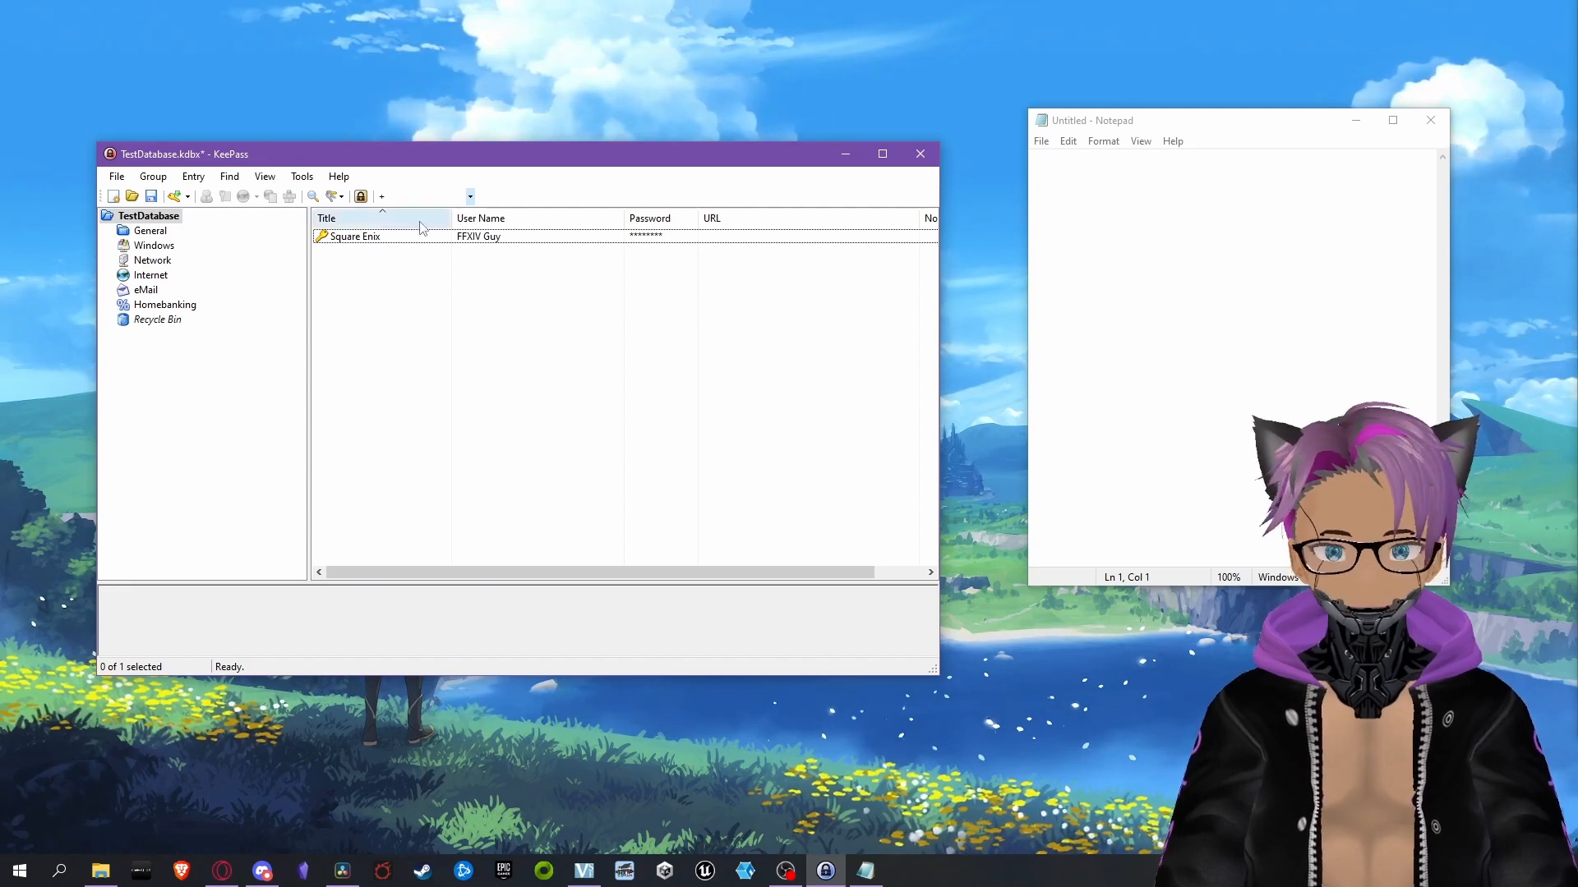
{"action": "double_click", "coordinate": [495, 238]}
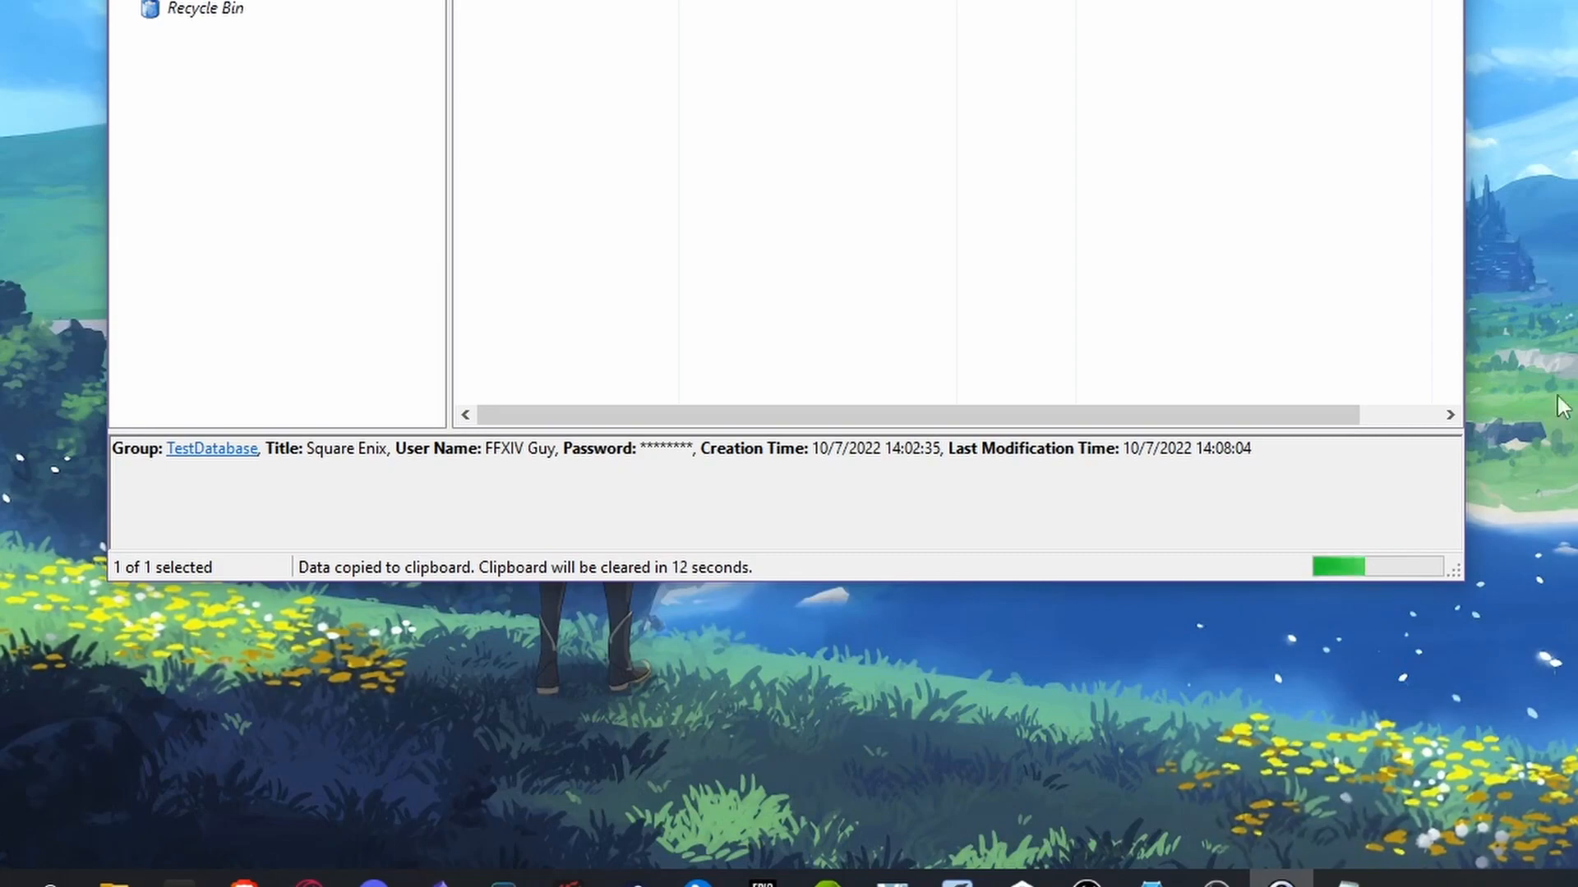
{"action": "left_click", "coordinate": [1089, 175]}
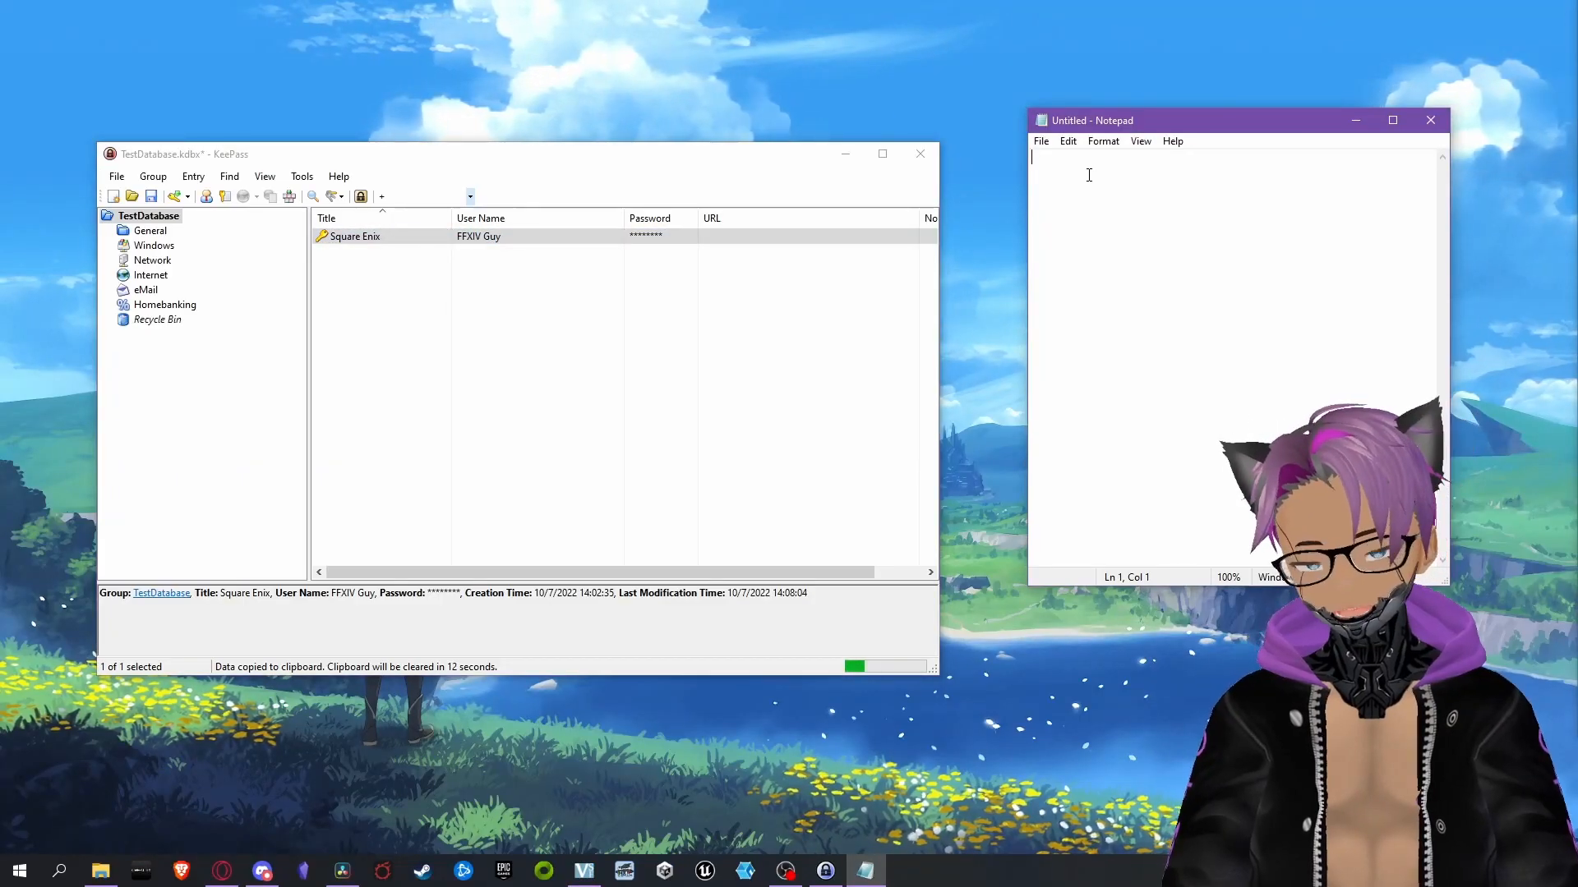
{"action": "key", "text": "ctrl+v"}
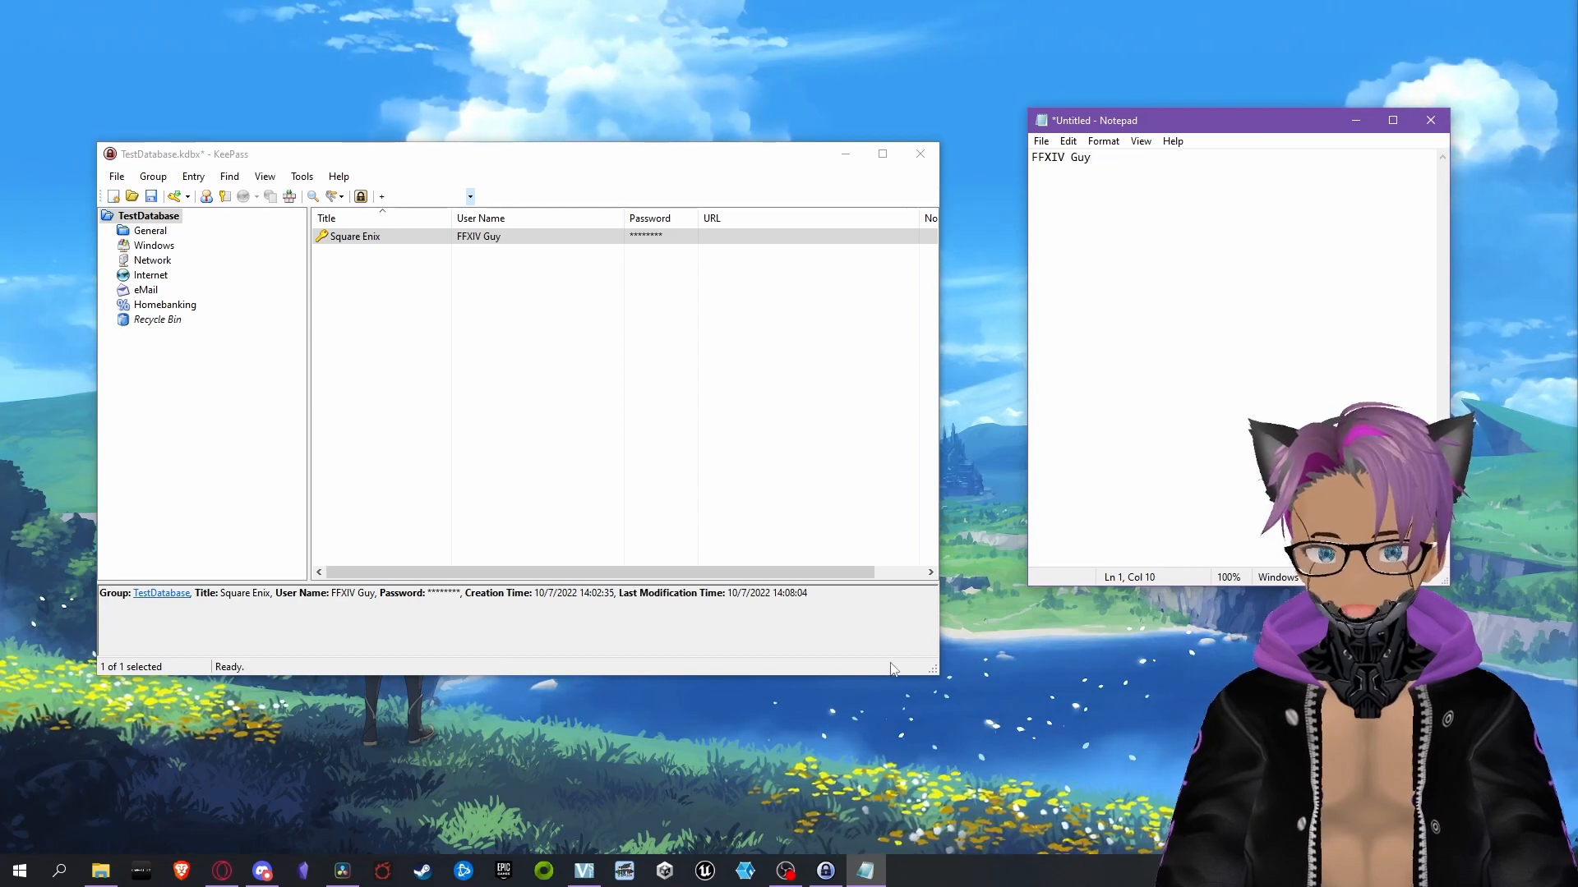
Copy the Square Enix entry's password from the database and paste it two lines below the user name in Notepad
{"action": "key", "text": "Return"}
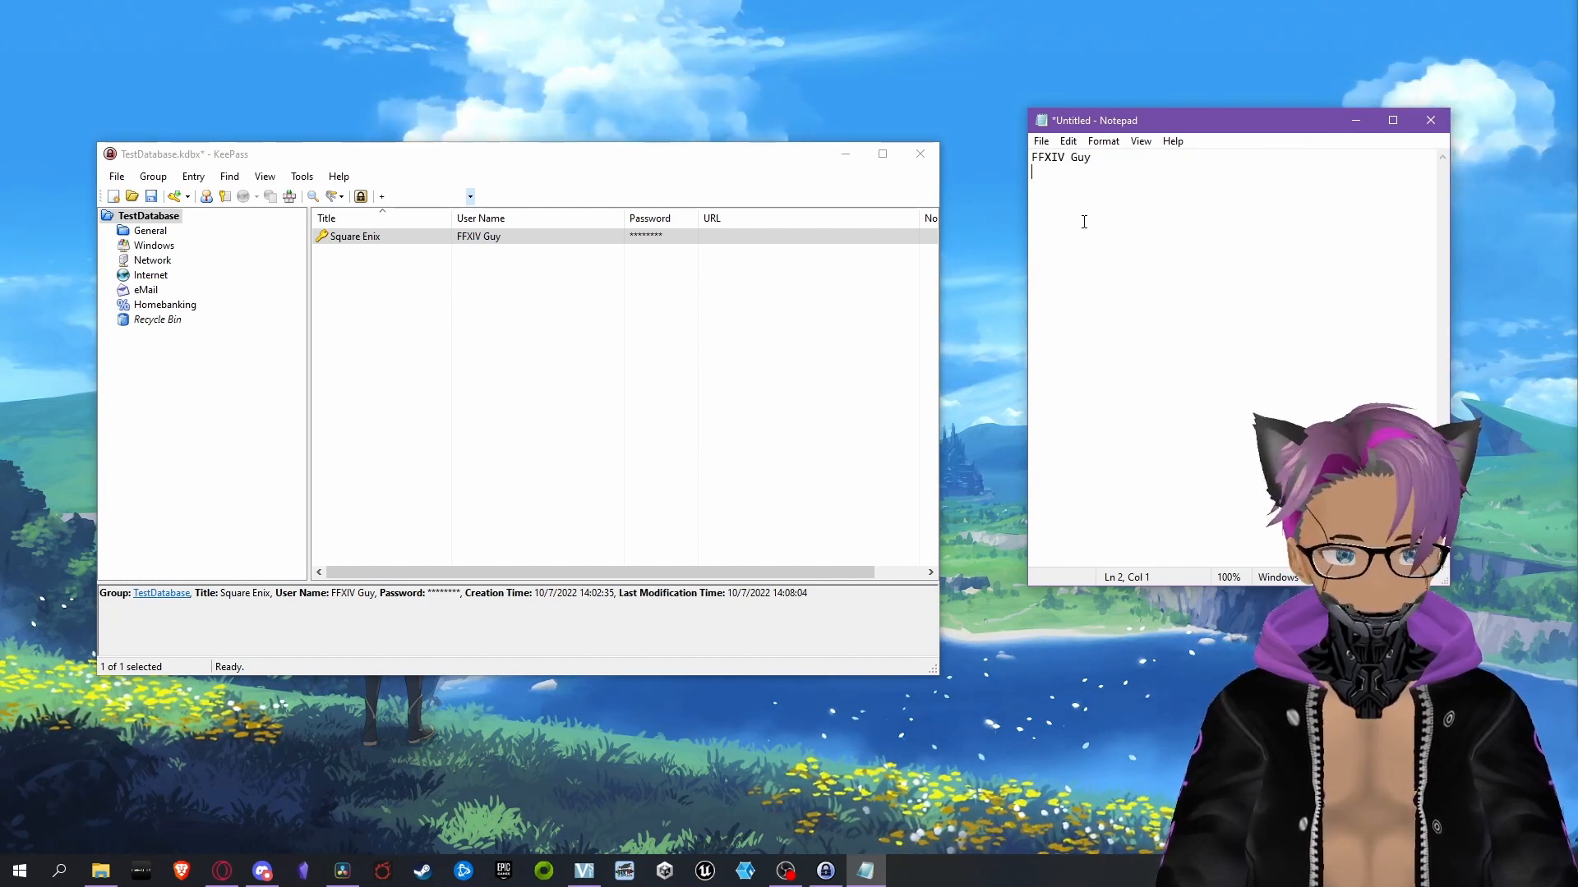
{"action": "key", "text": "Return"}
{"action": "left_click", "coordinate": [657, 238]}
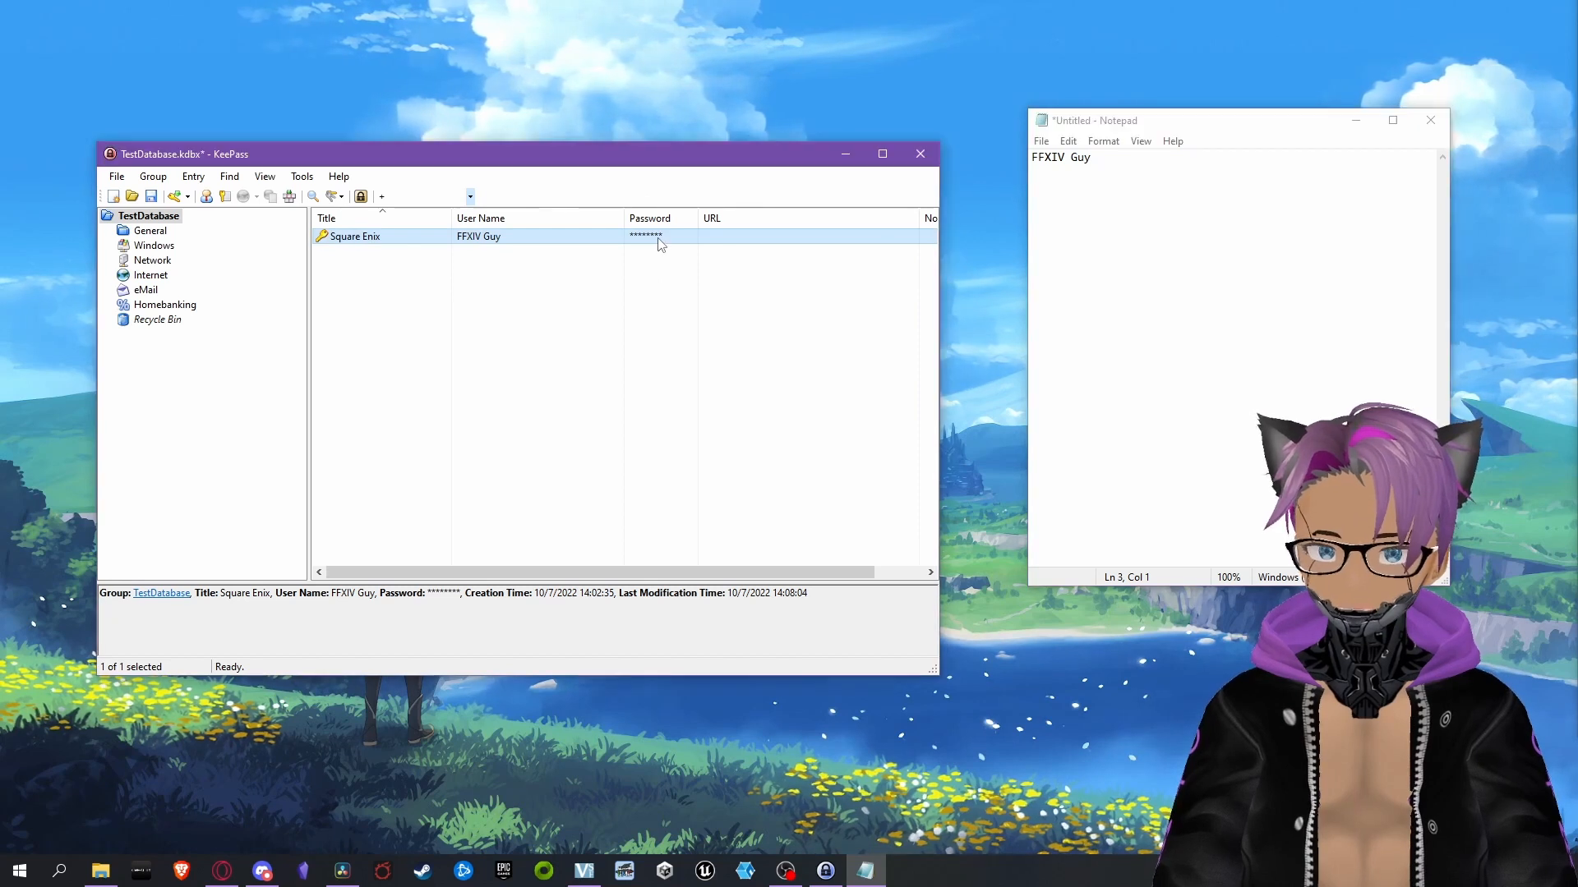
{"action": "double_click", "coordinate": [660, 239]}
{"action": "left_click", "coordinate": [1070, 207]}
{"action": "key", "text": "ctrl+v"}
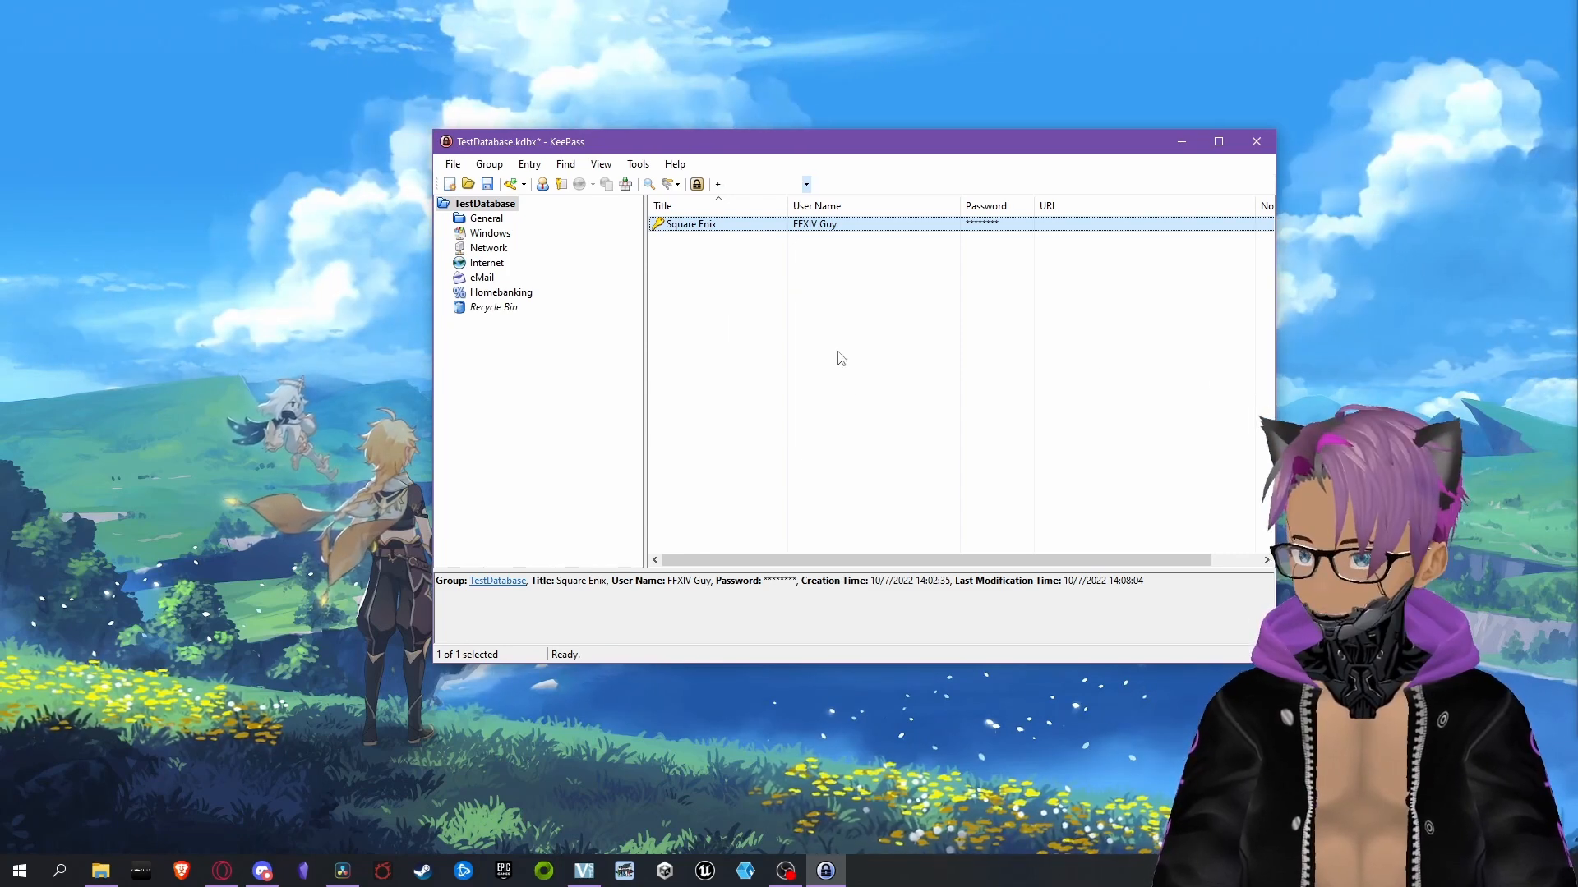
Try to save a copy of the database to the Desktop under the date-prefixed name 221007_TestDatabase
{"action": "left_click", "coordinate": [465, 163]}
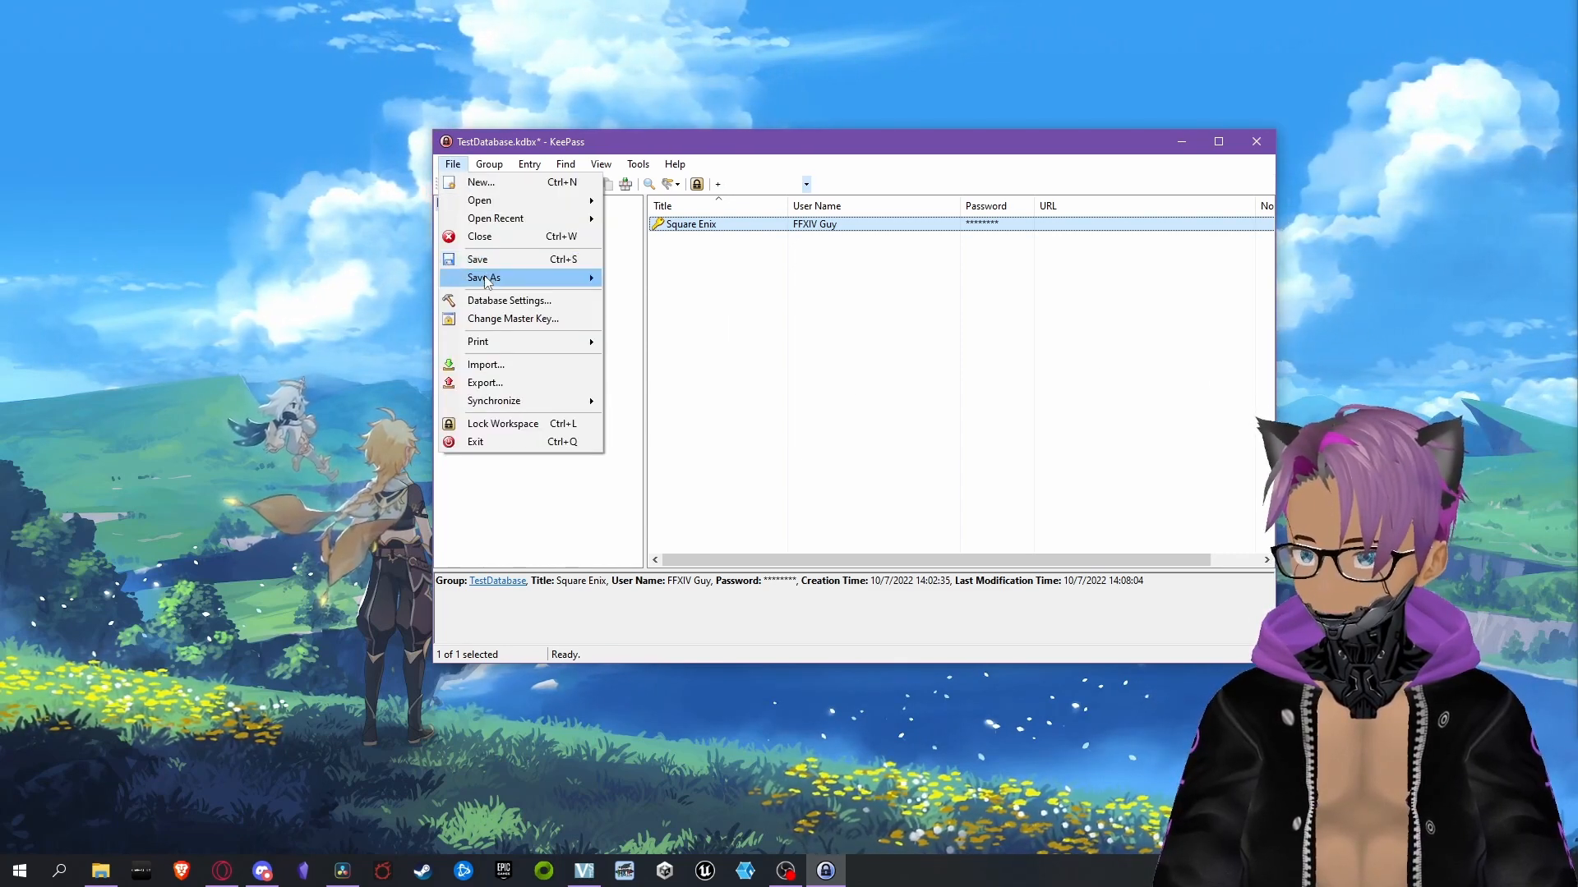
{"action": "mouse_move", "coordinate": [487, 282]}
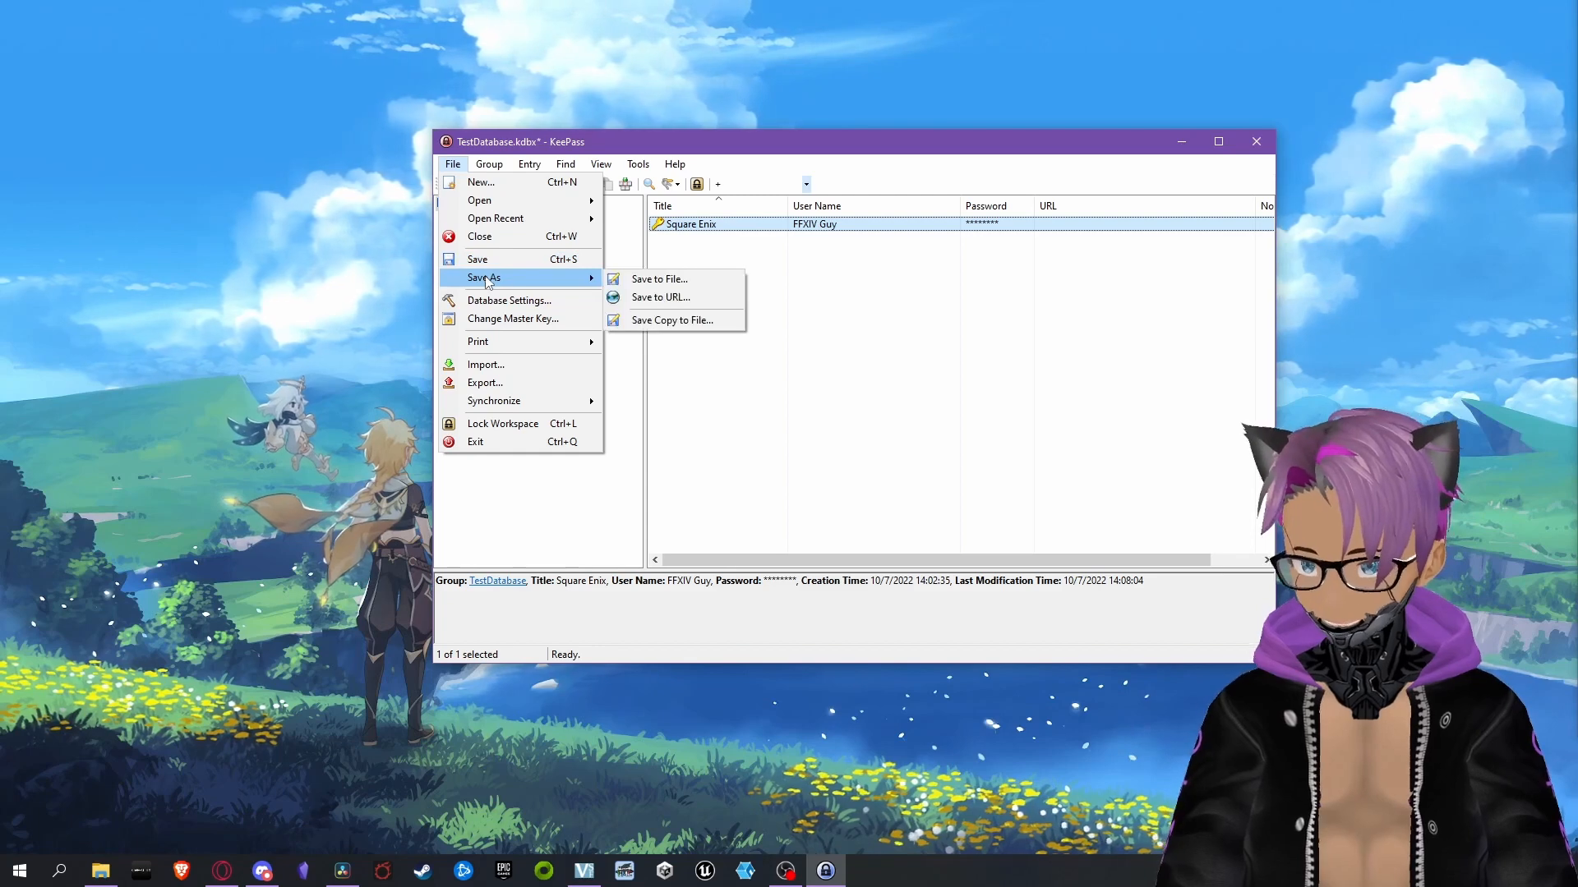
{"action": "left_click", "coordinate": [653, 323]}
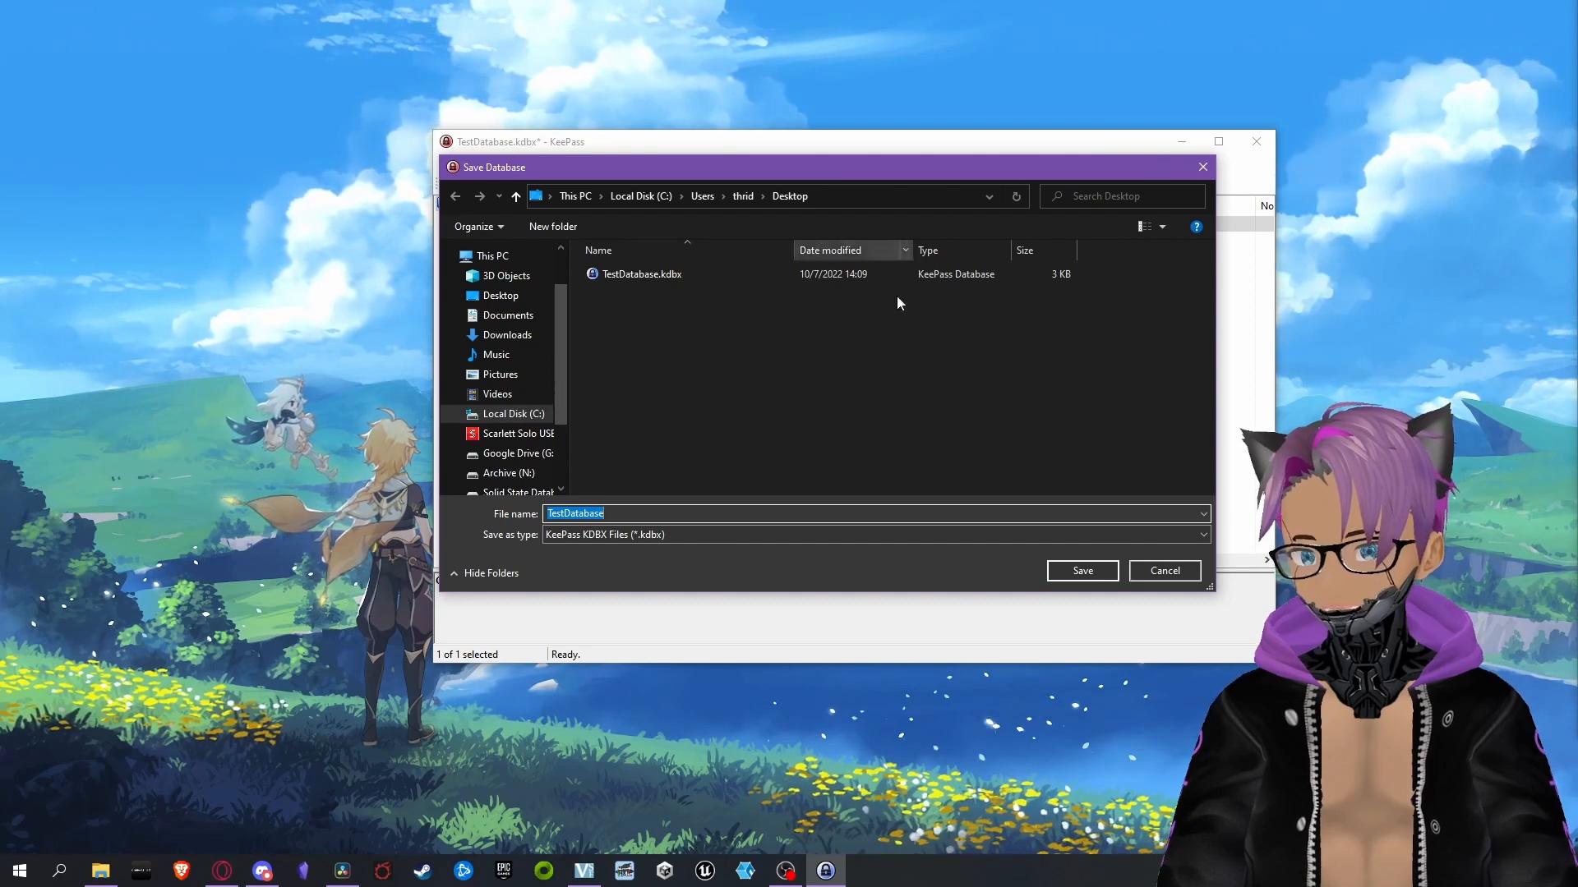
{"action": "left_click", "coordinate": [610, 512]}
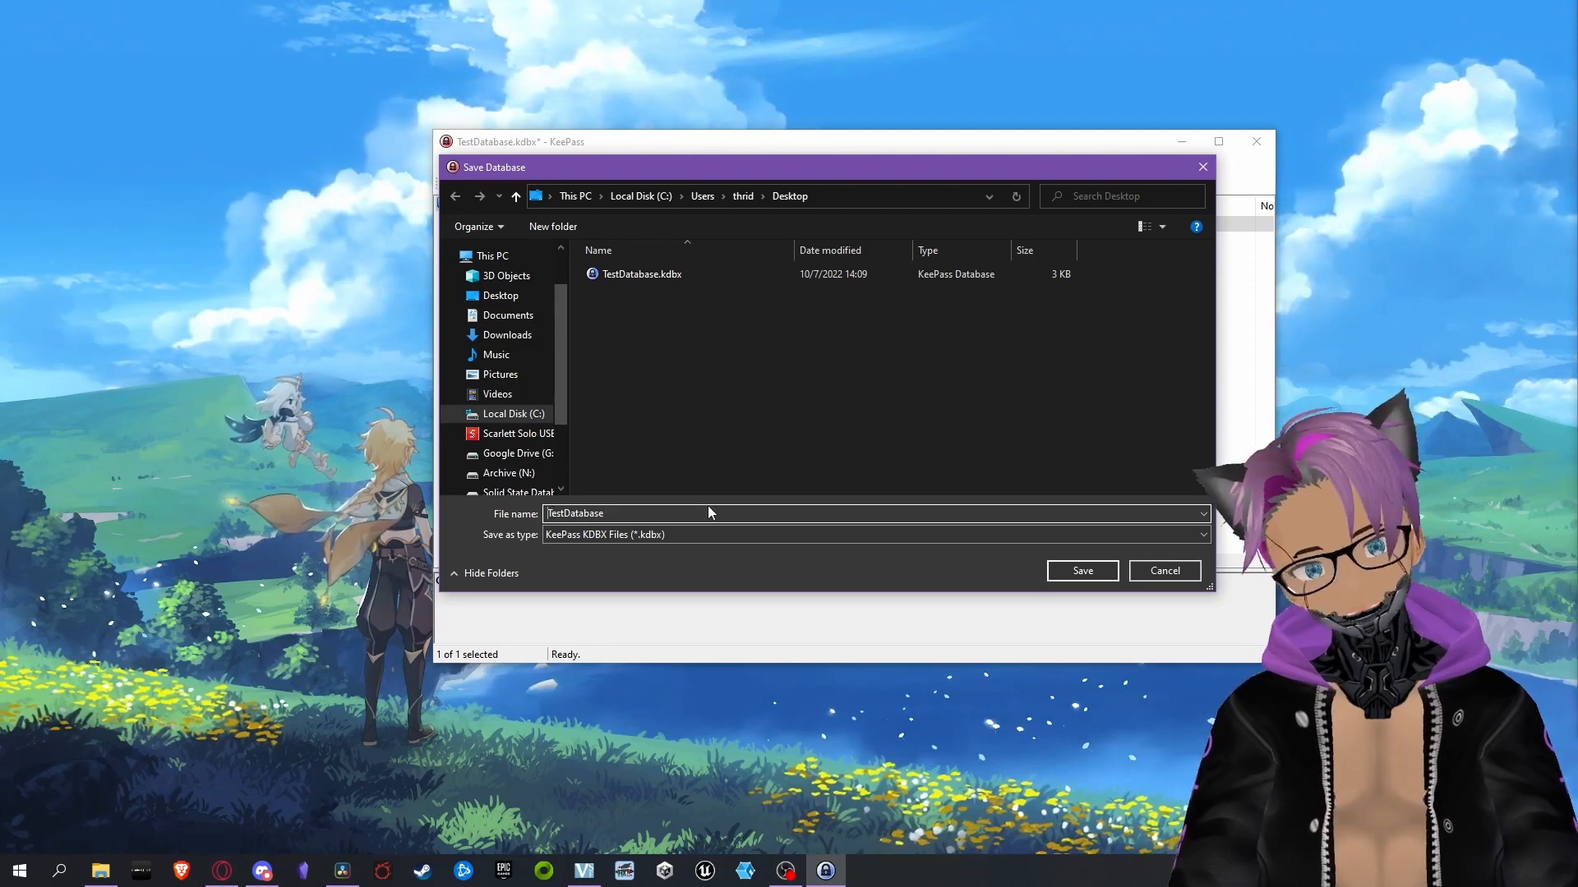
{"action": "key", "text": "Home"}
{"action": "type", "text": "22"}
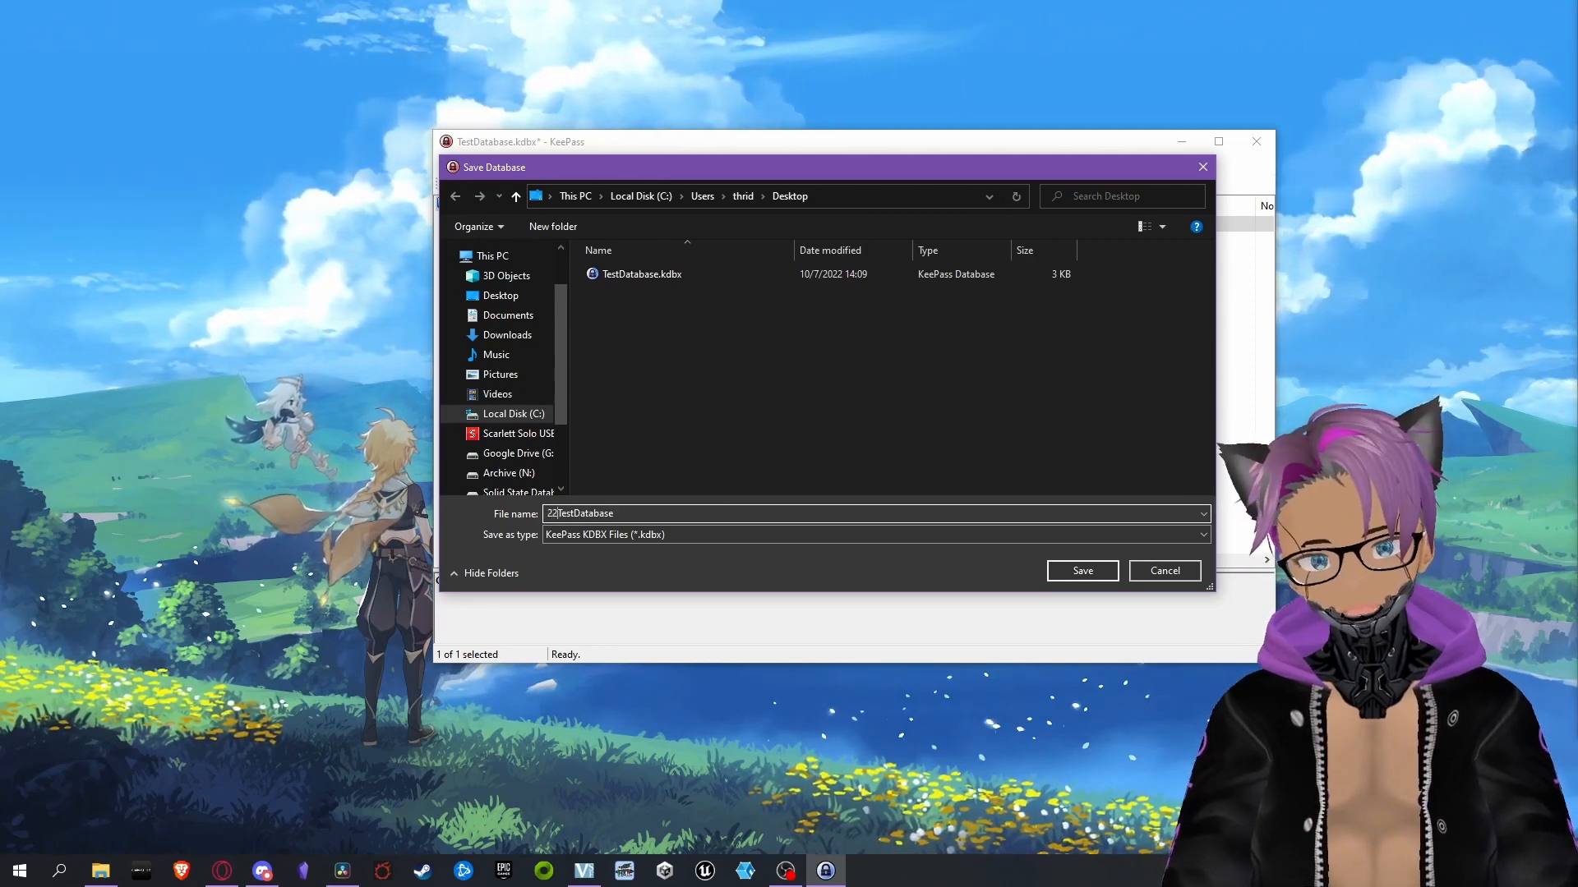
{"action": "type", "text": "10074"}
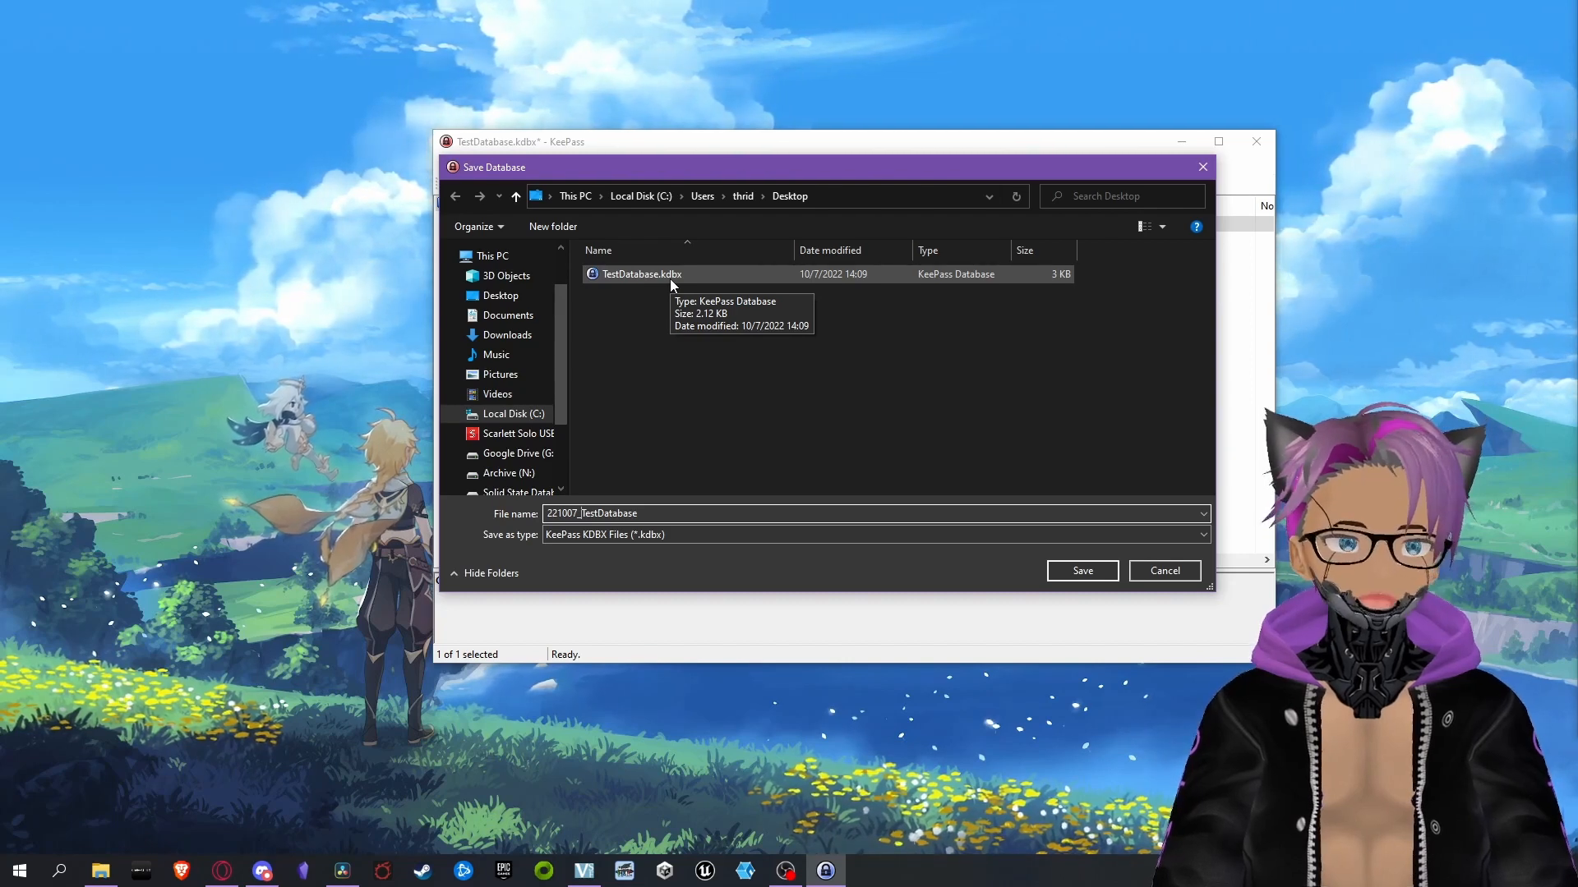
{"action": "key", "text": "Escape"}
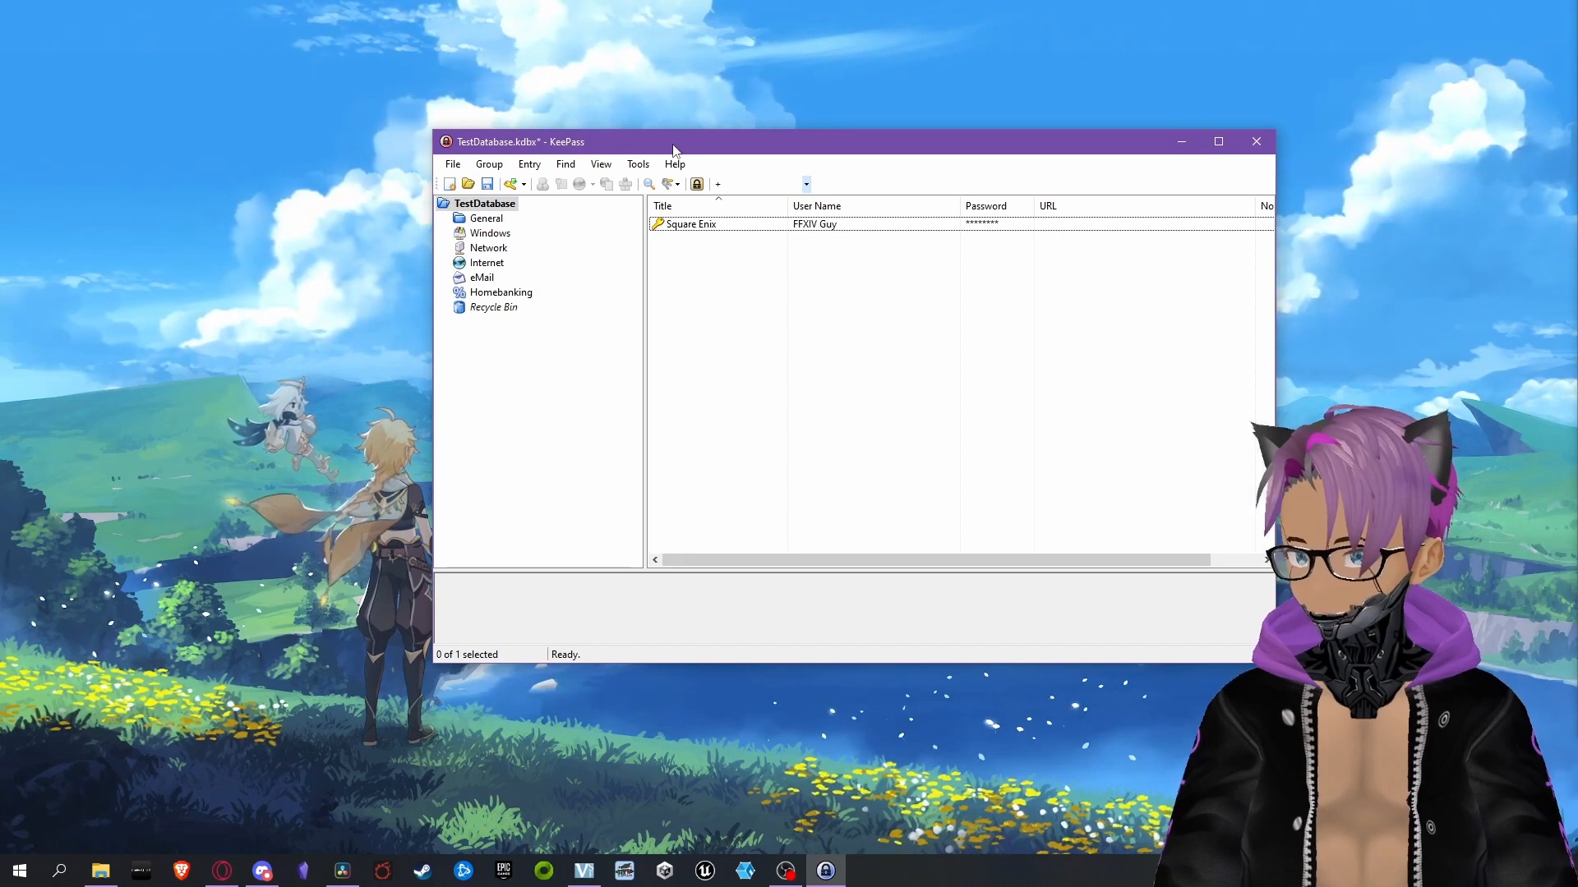
Save the pending changes to the TestDatabase.kdbx database
{"action": "key", "text": "ctrl+s"}
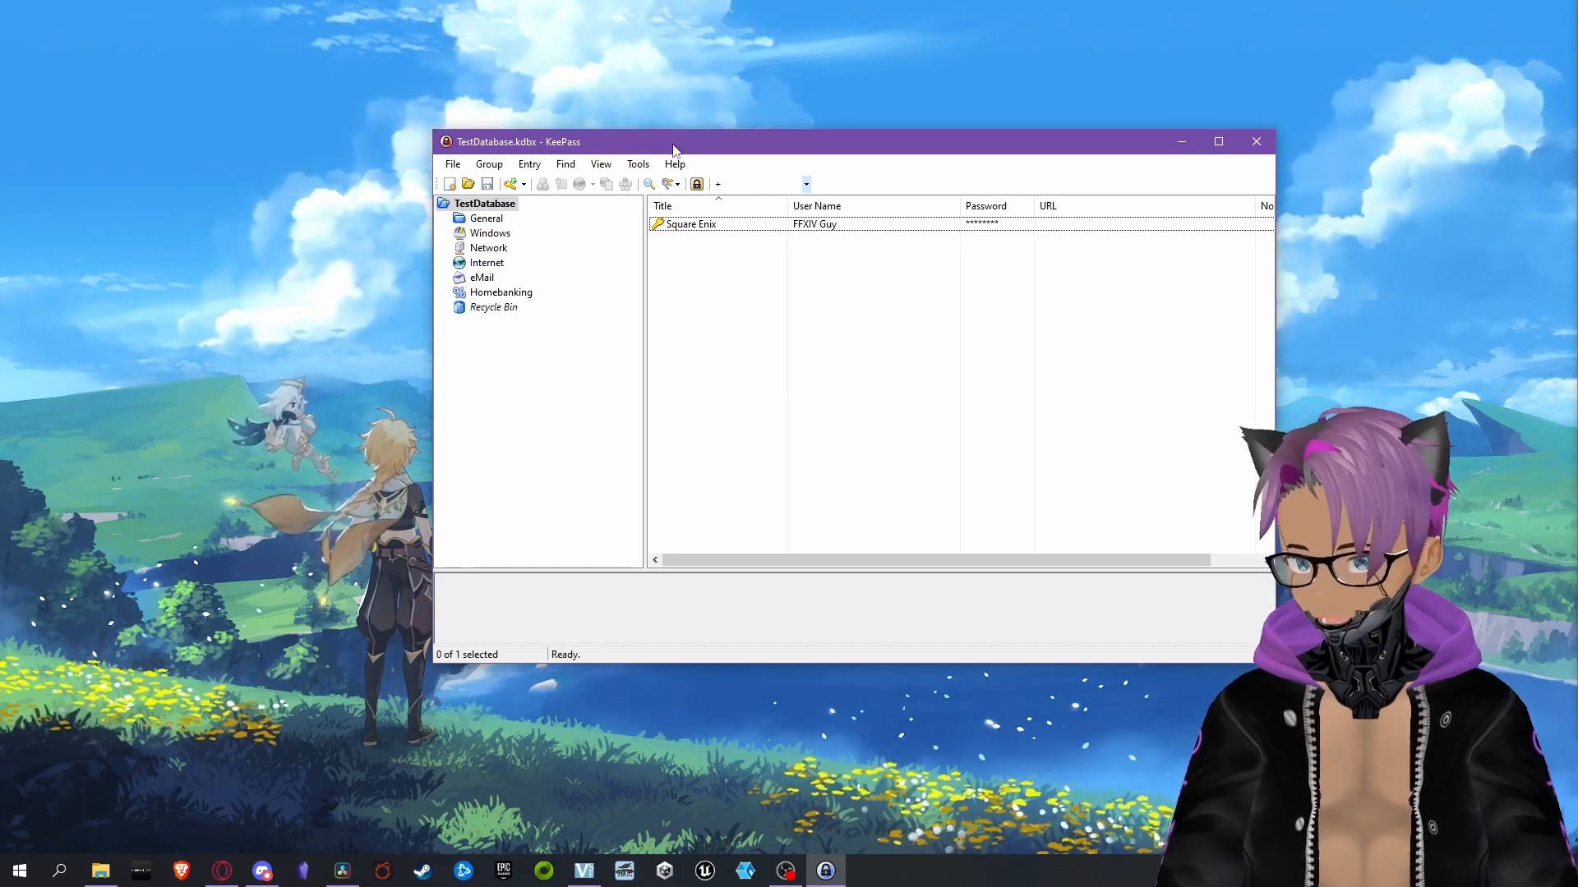